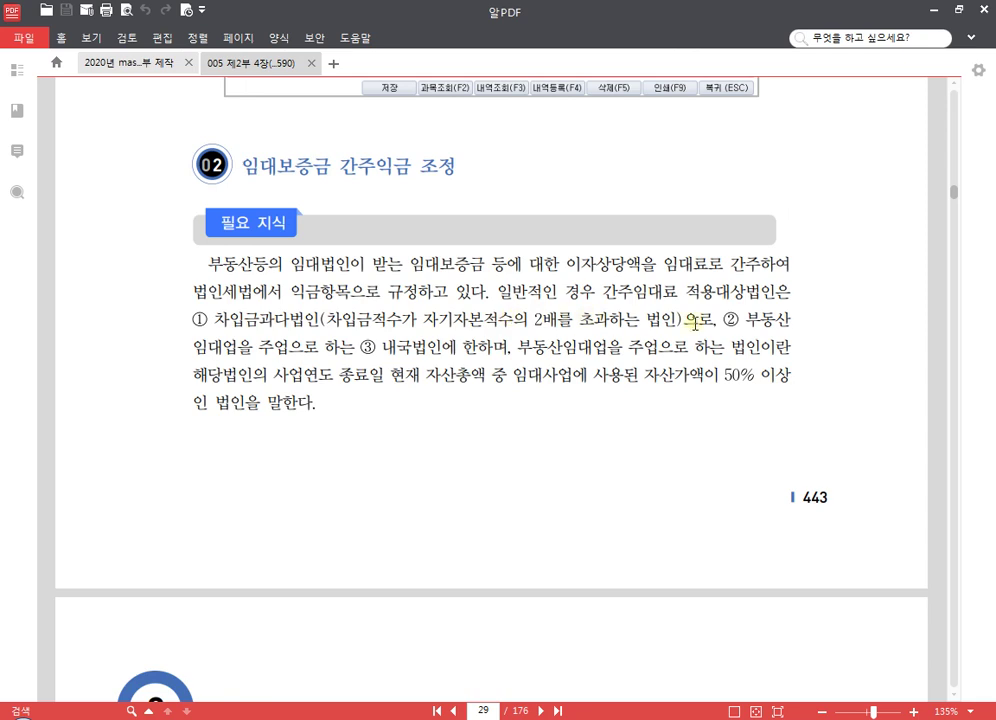
Highlight the phrases "부동산 임대업을 주업", "차입금과다법인" and "내국법인" in yellow in the 필요 지식 paragraph
drag(746, 320, 284, 348)
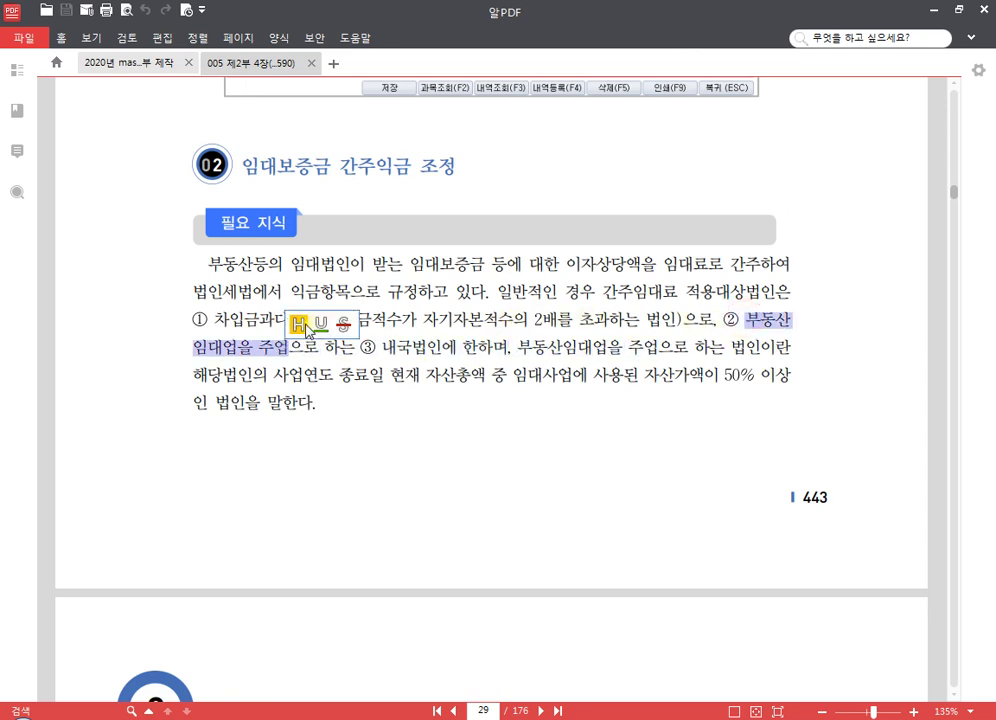
click(299, 324)
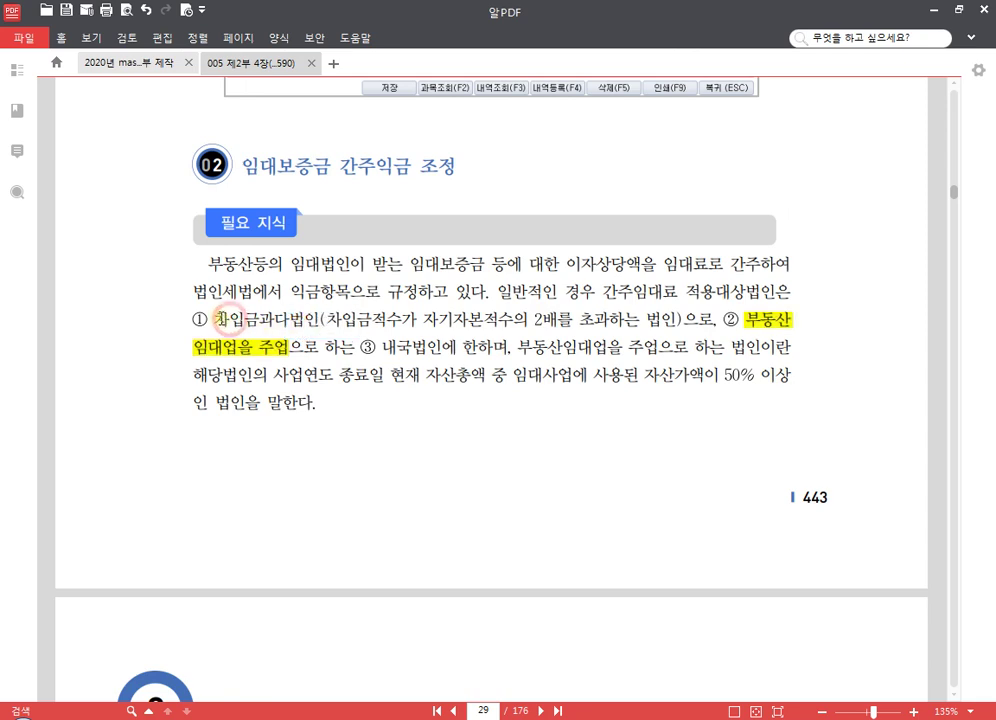
drag(213, 320, 319, 320)
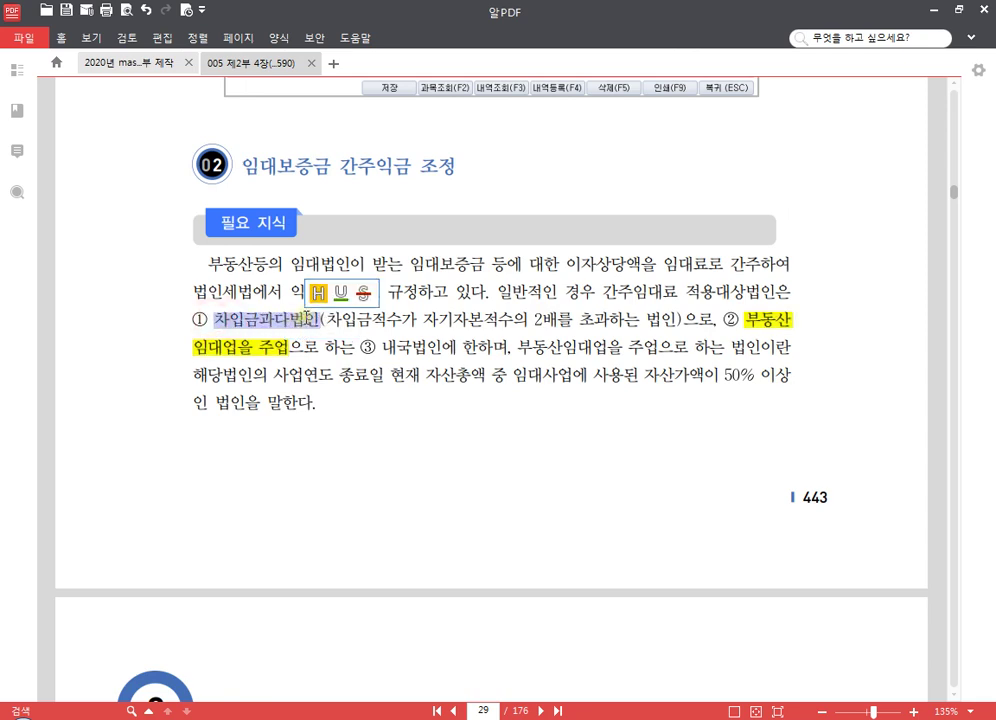
click(318, 293)
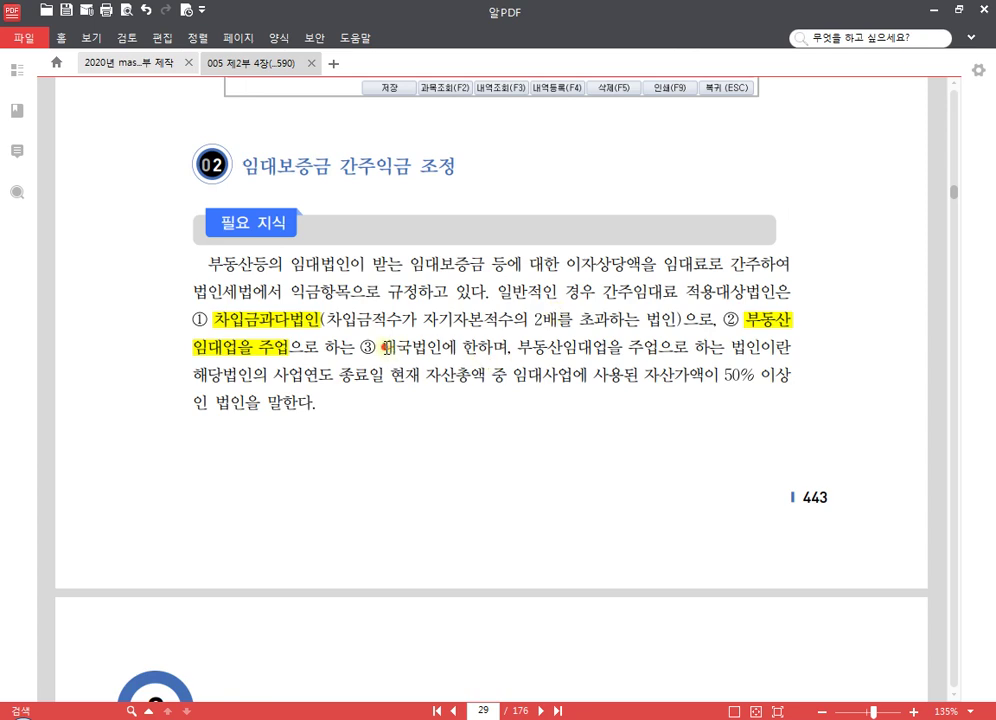
drag(386, 347, 433, 350)
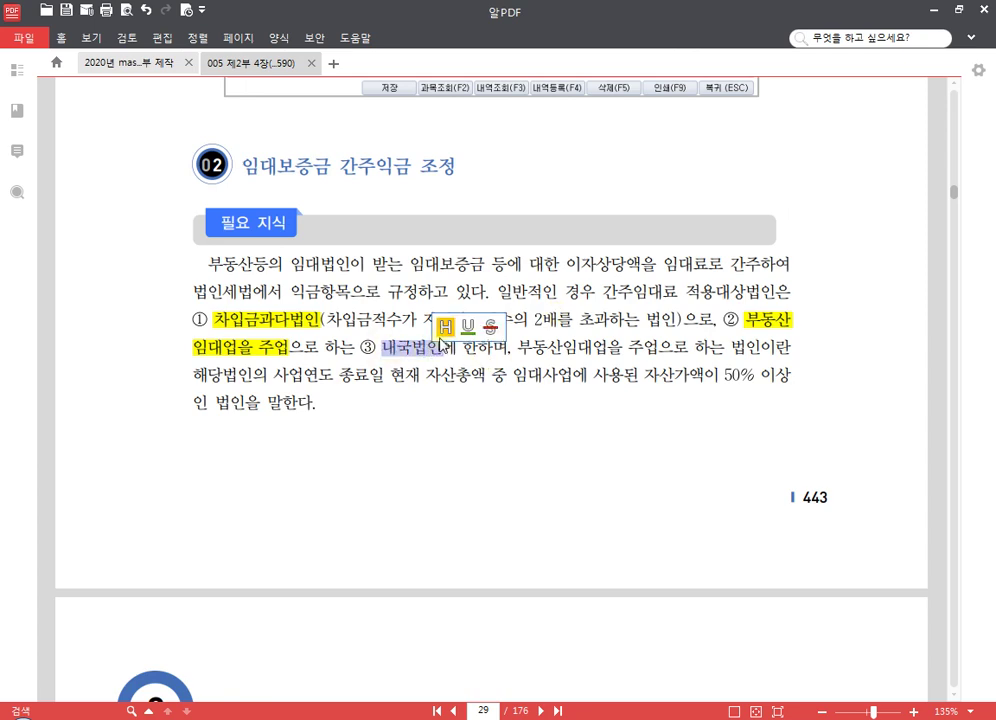
click(443, 332)
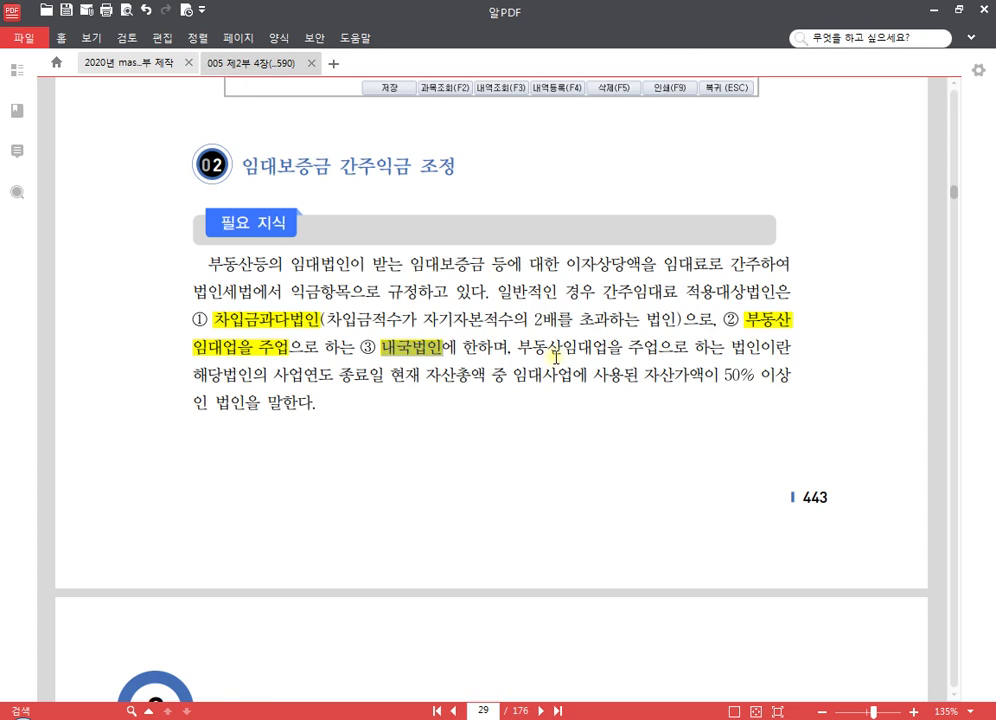
click(556, 357)
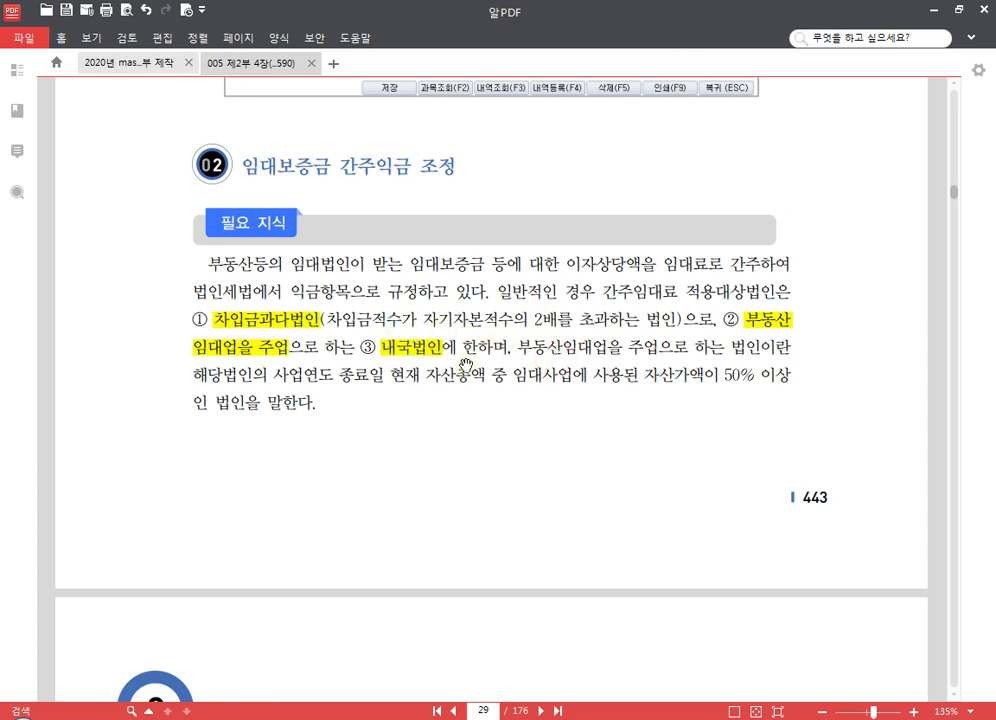
Examine the 간주임대료 formula and the 실무수행프로세스 explanations that follow on page 444 of the book
scroll(505, 400, down, 6)
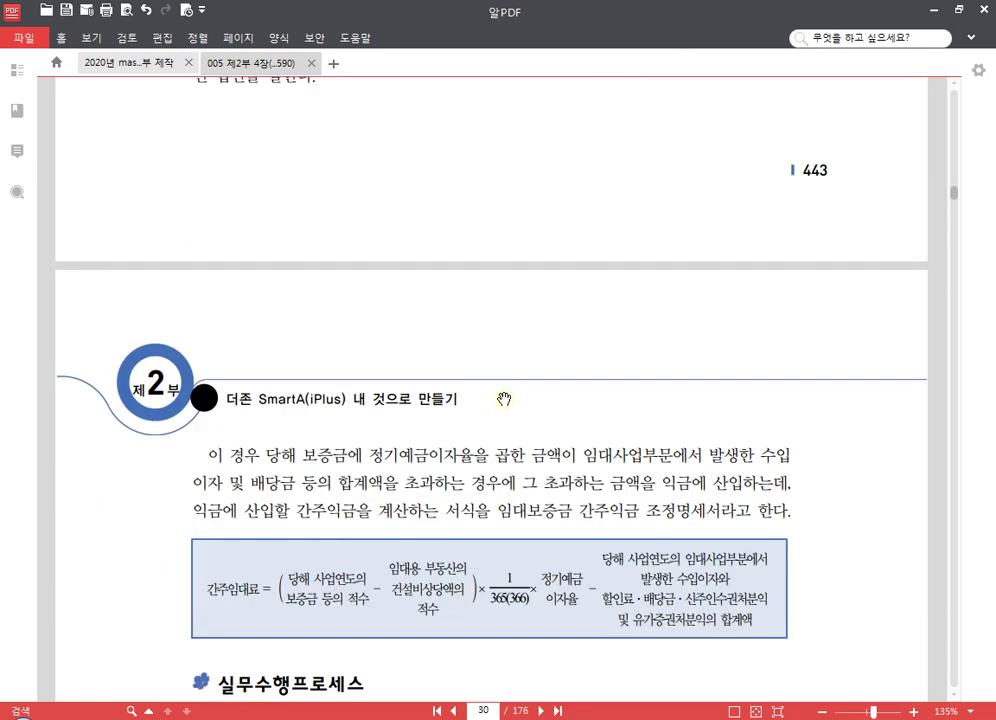
scroll(504, 399, down, 4)
scroll(504, 397, down, 2)
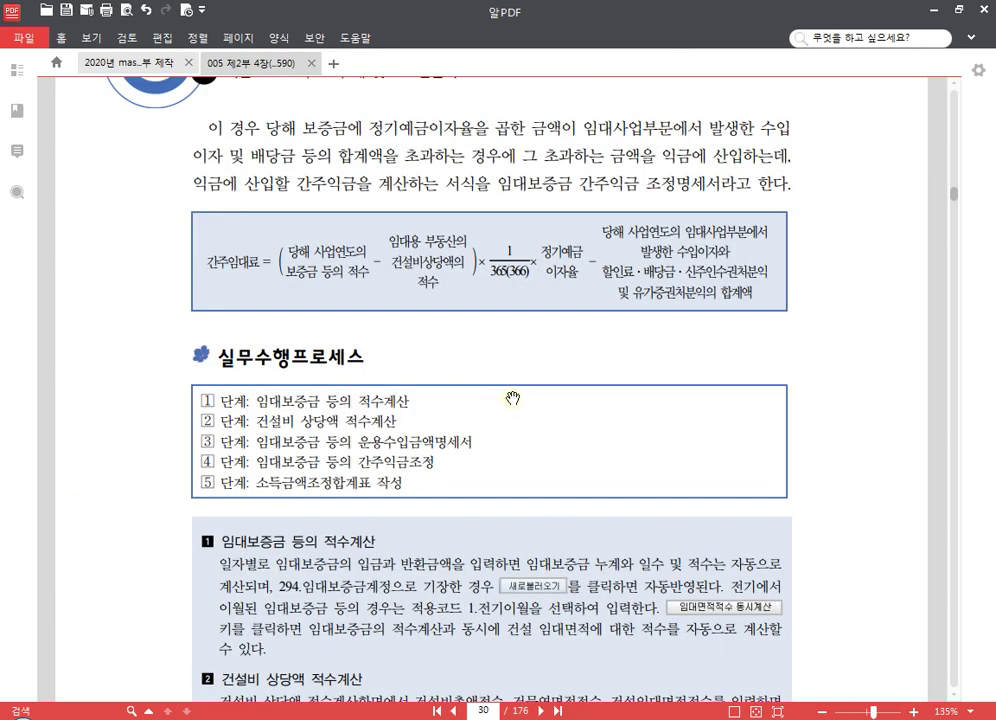
scroll(509, 420, up, 1)
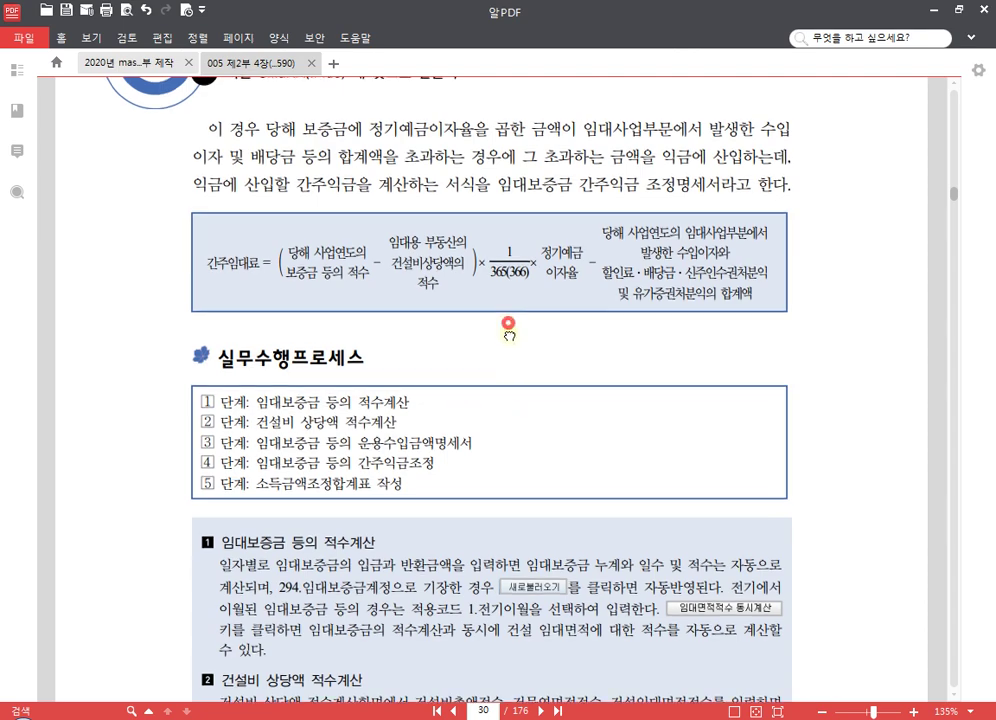
scroll(469, 410, down, 1)
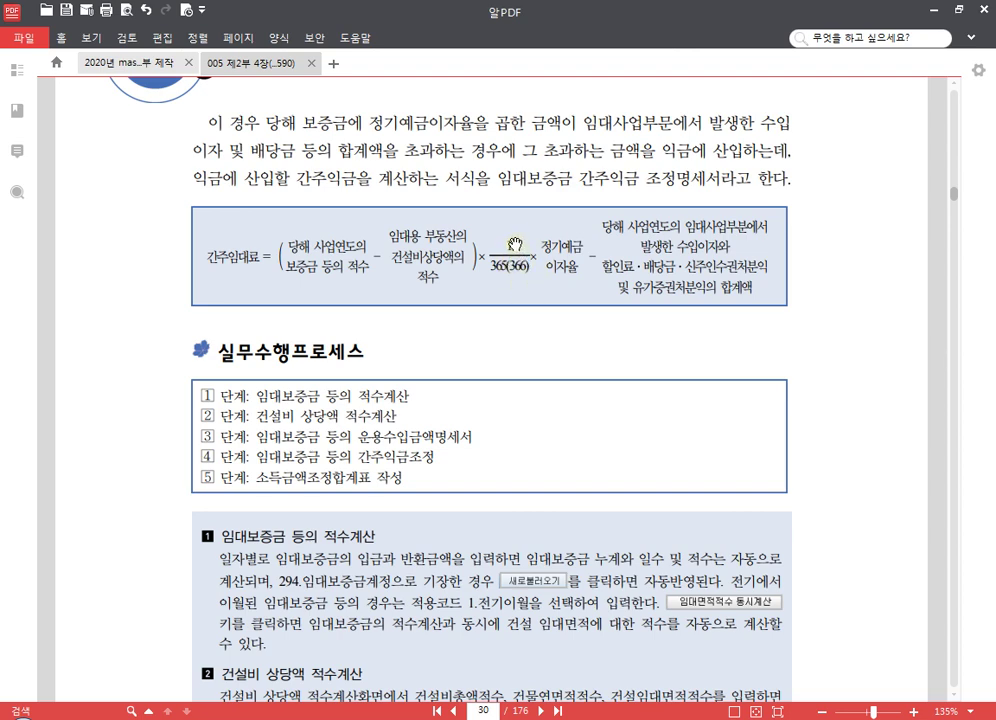
click(356, 268)
click(356, 269)
drag(562, 467, 567, 235)
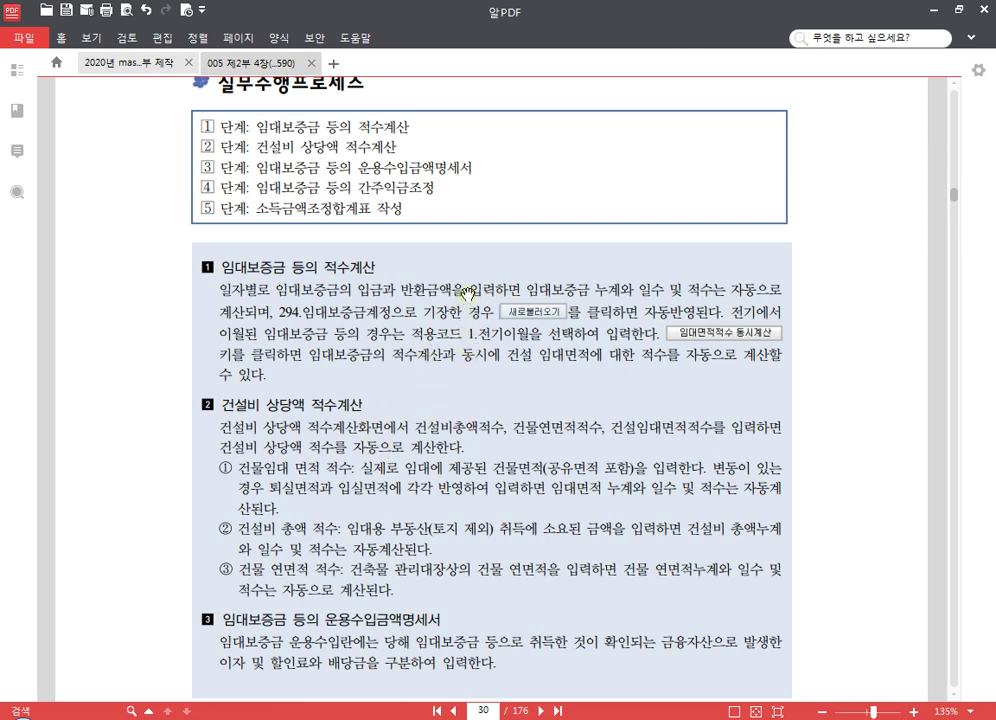
drag(476, 232, 509, 480)
Switch to the K-Screen Pen overlay and draw a red rectangle of about 109 by 106 pixels around "임대용 부동산의 건설비상당액의 적수"
key(ctrl+shift+p)
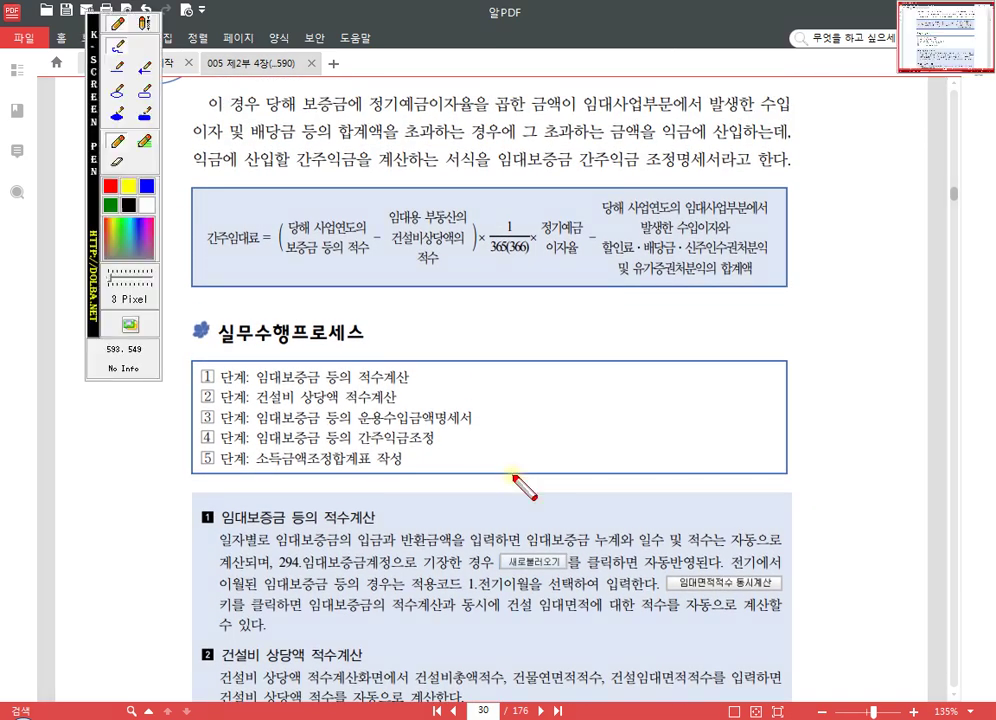
click(144, 91)
drag(380, 196, 475, 287)
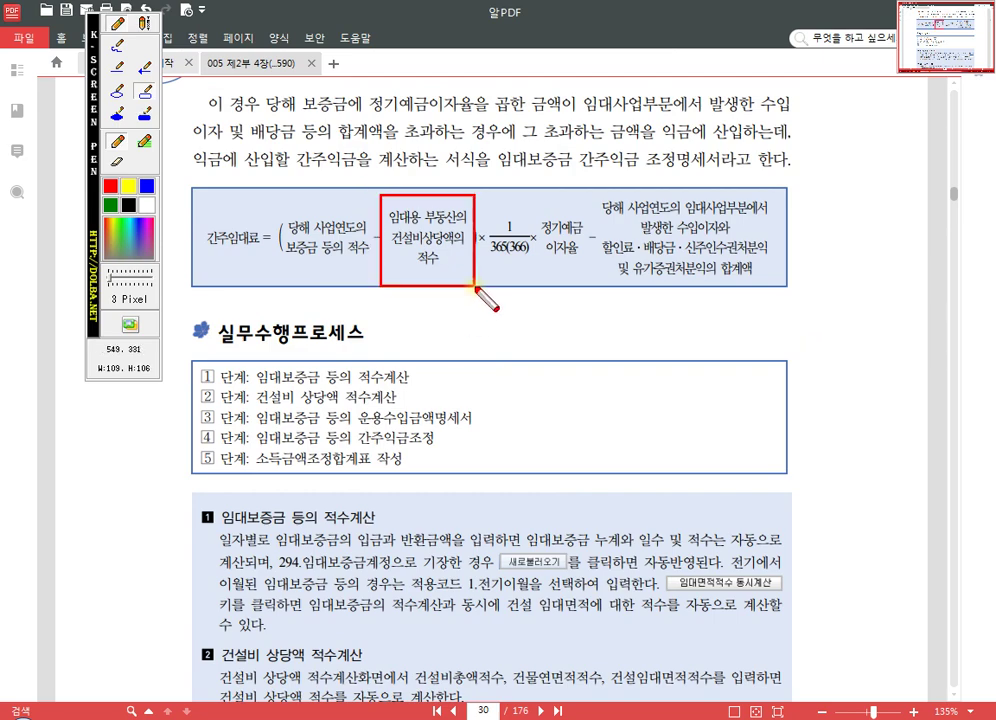
Add the red text note "토지 관련 제외" just below the rectangle on the formula
click(143, 22)
click(397, 311)
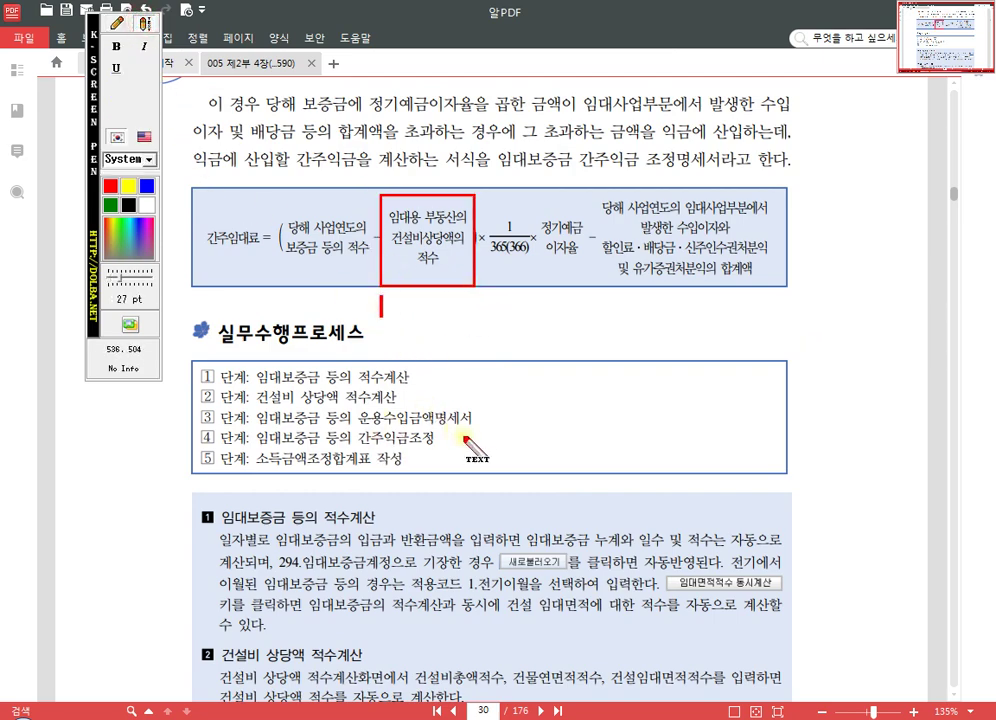
text(토지)
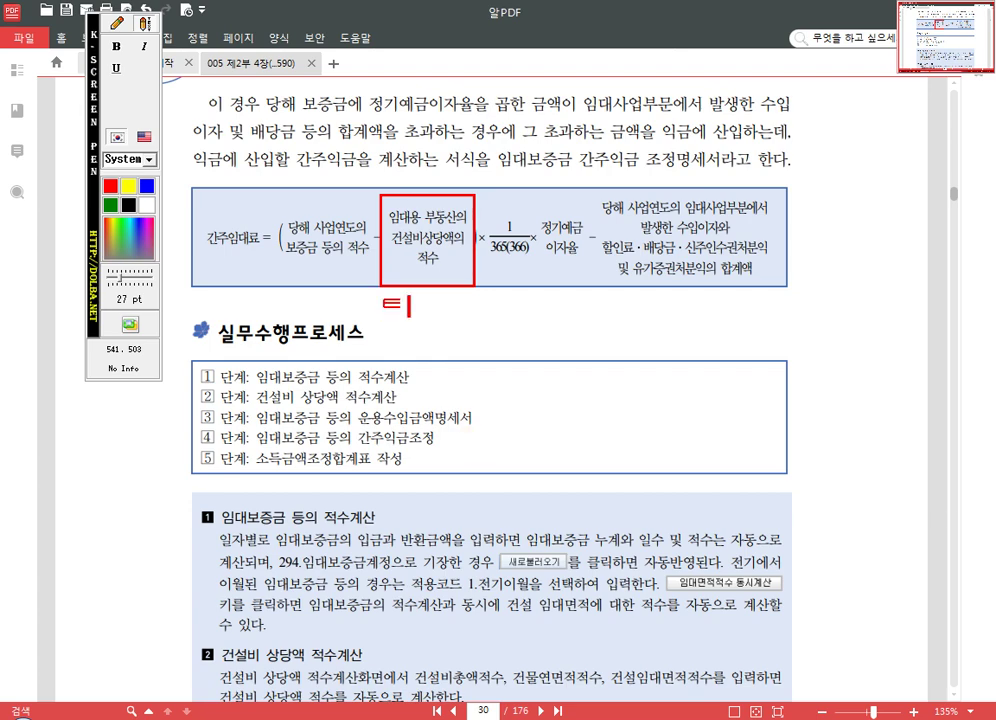
text( 관련)
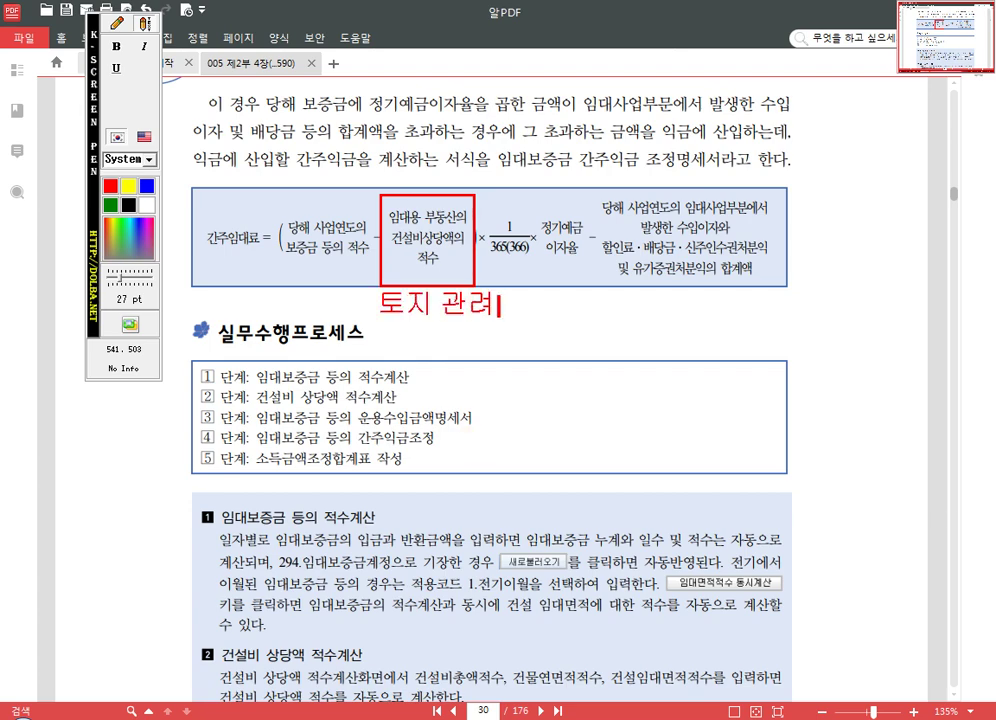
text( 제외)
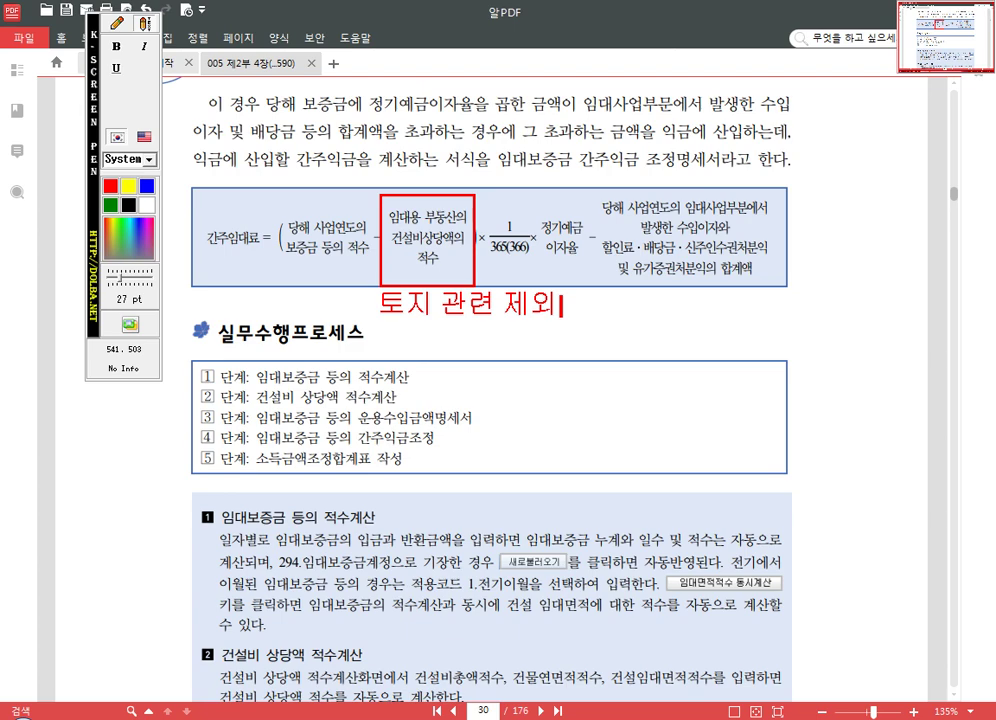
Add the blue text note "건물 취득가액 + 자본적지출" below the red note
click(119, 24)
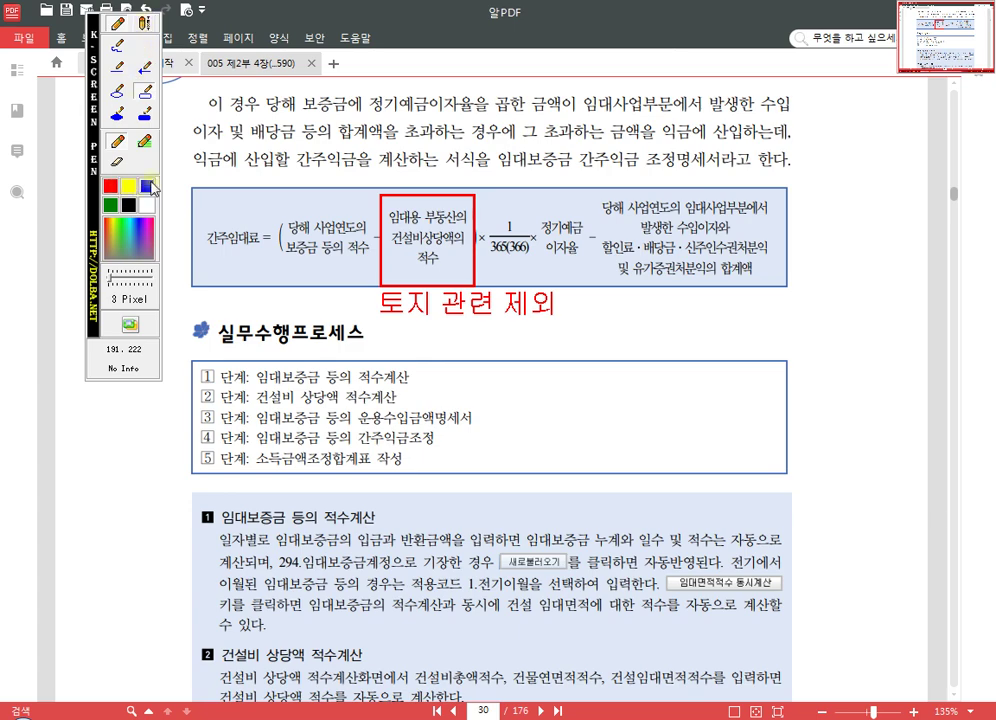
click(143, 22)
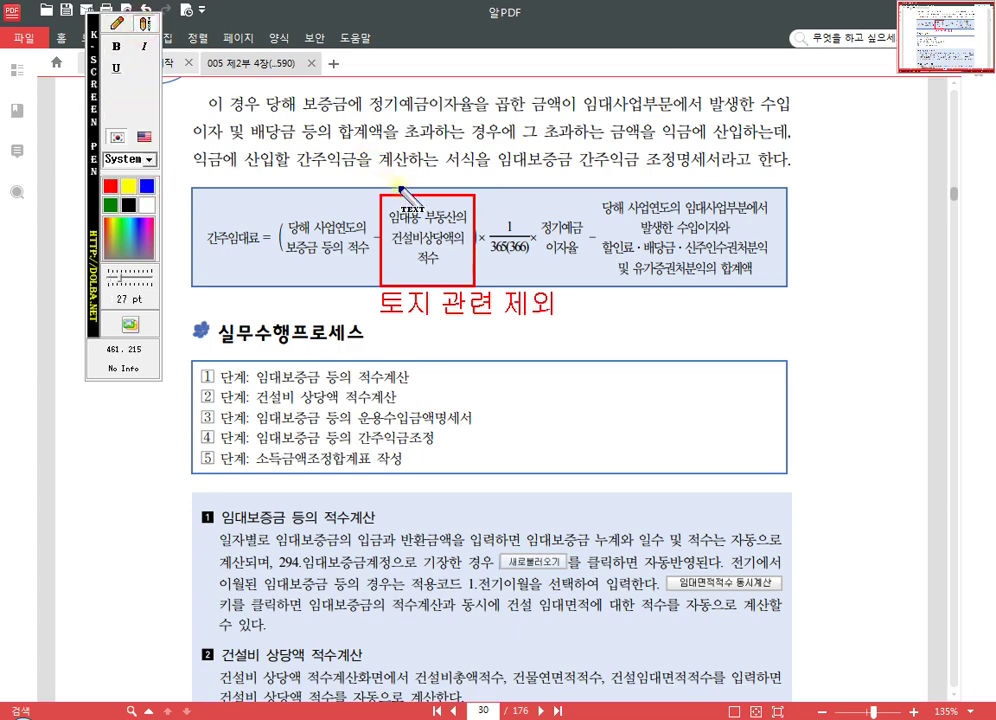
click(401, 343)
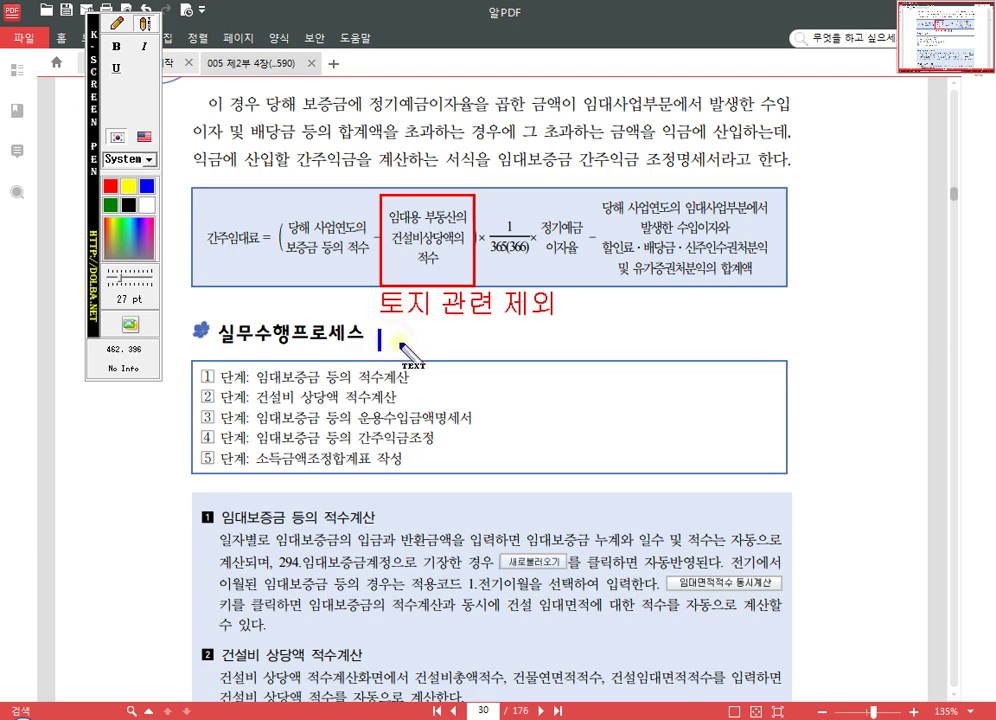
text(rjs)
key(BackSpace)
key(BackSpace)
key(BackSpace)
key(Hangul)
text(건미)
key(BackSpace)
text(물)
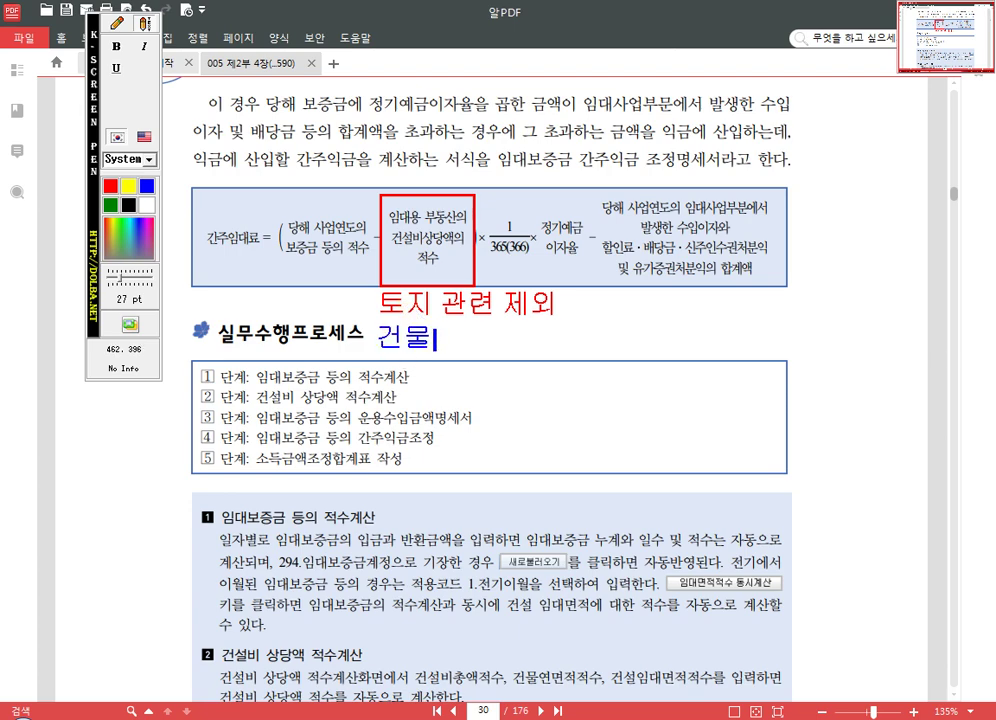
text( 취득가액)
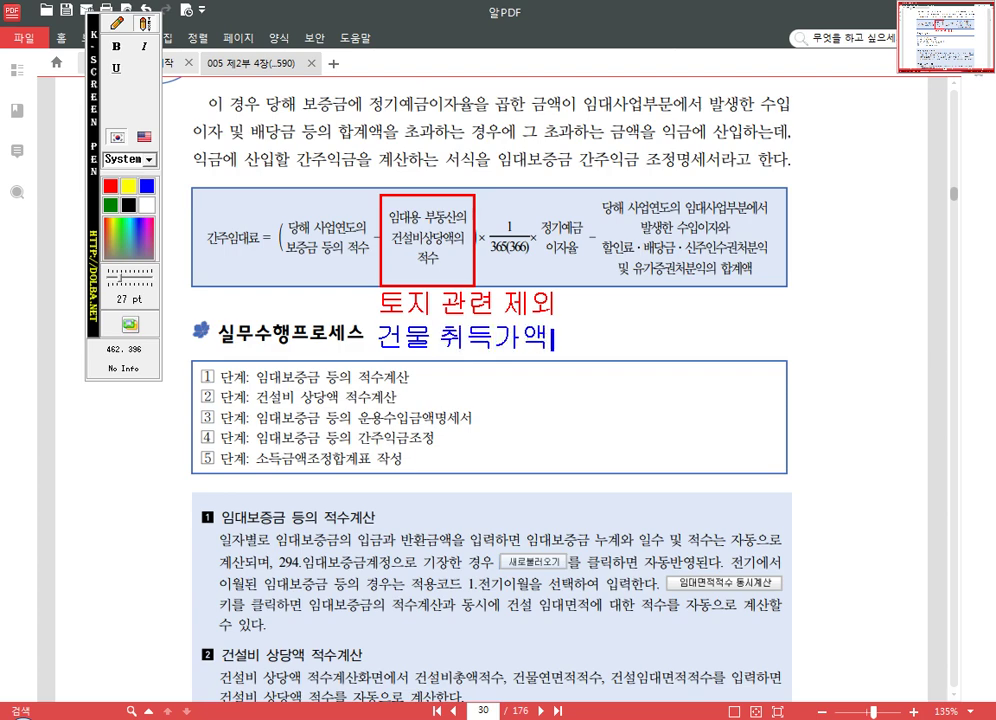
text( + 자본)
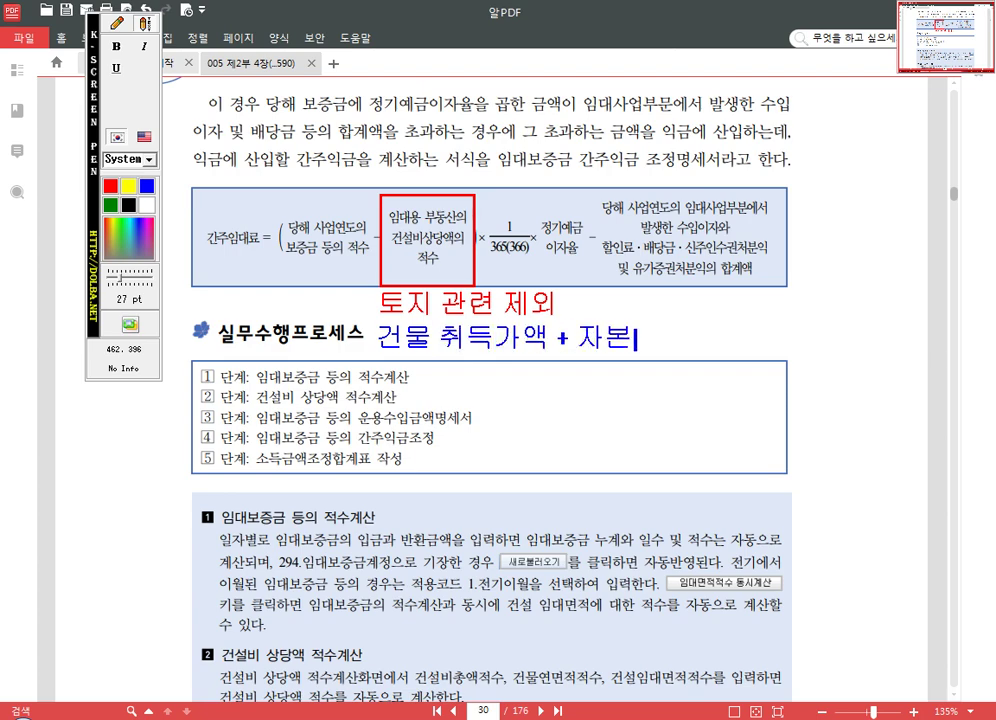
text(적ㅈ지출)
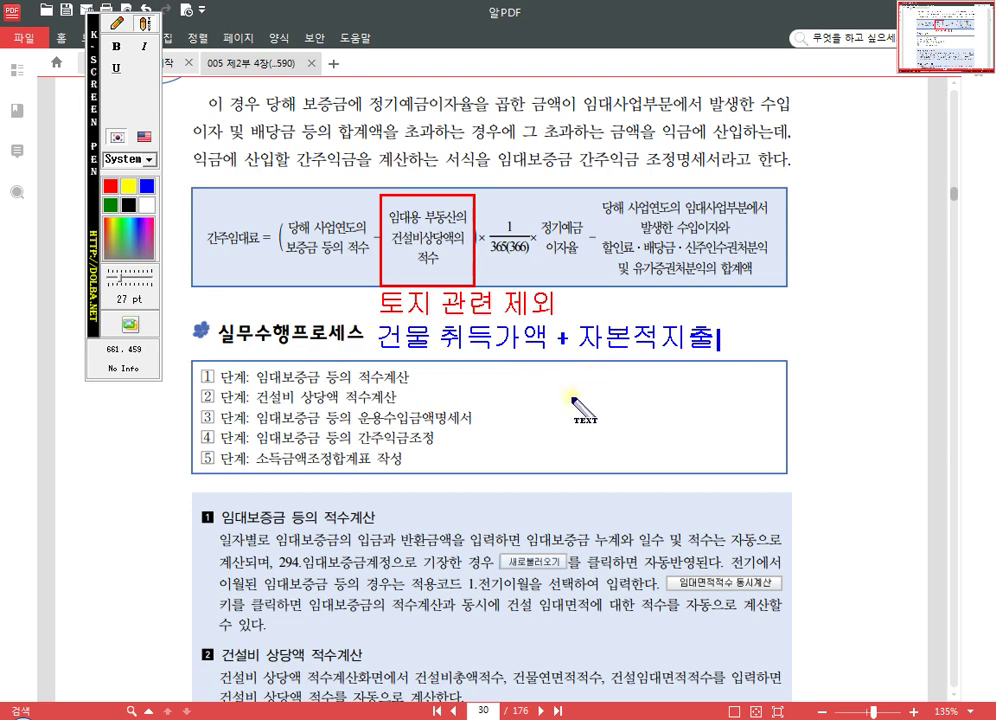
Draw freehand blue check marks after the "자본적지출" and "토지 관련 제외" notes
click(117, 26)
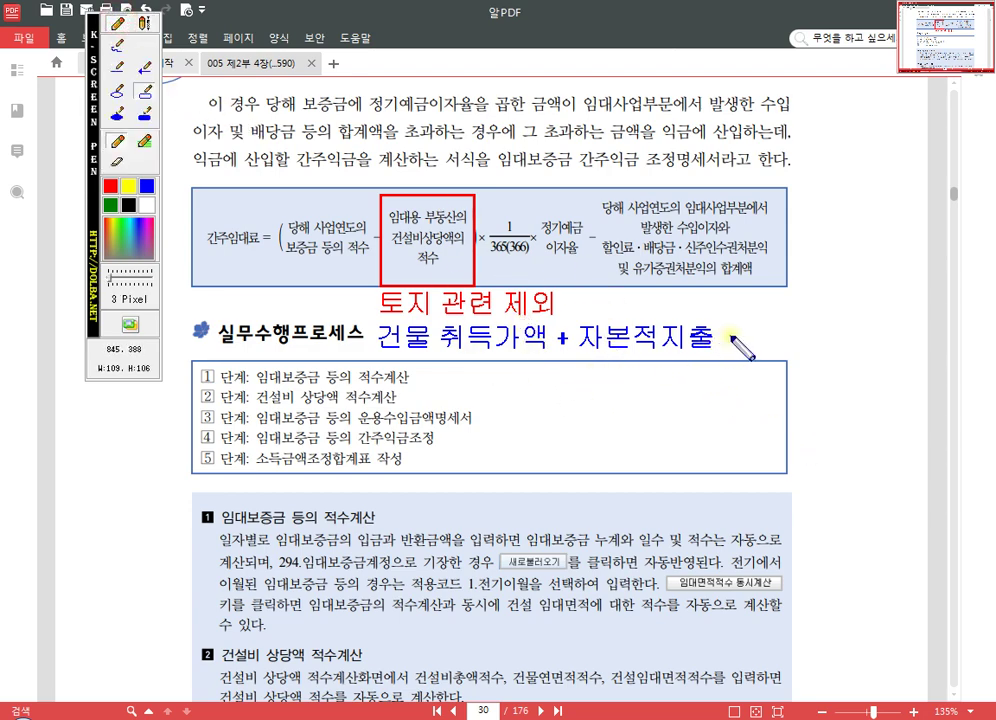
drag(731, 337, 745, 343)
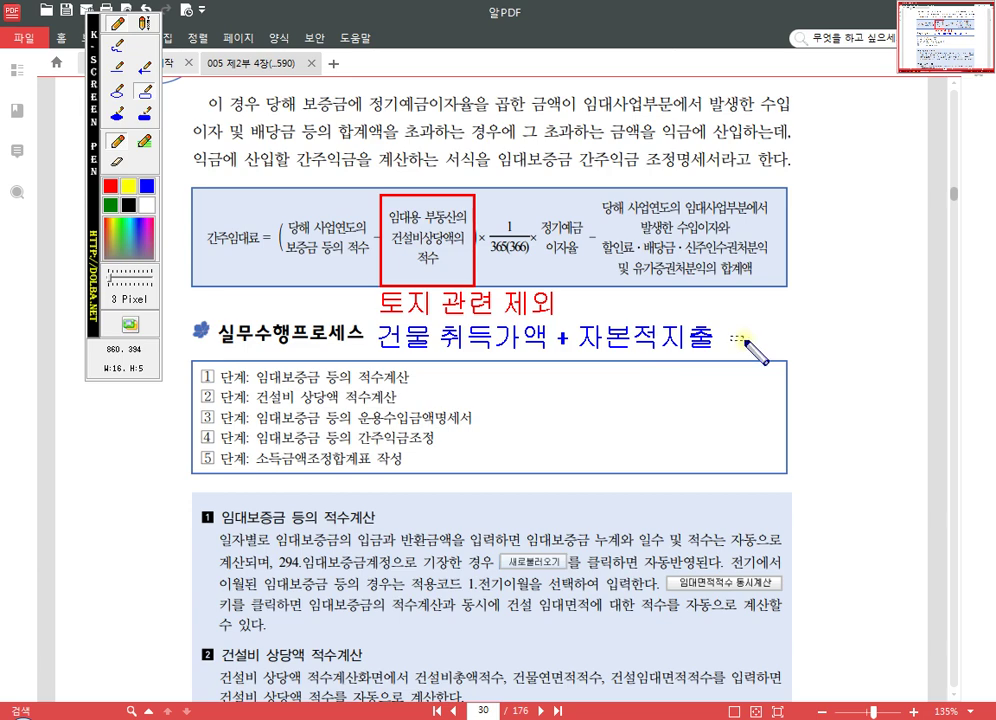
click(117, 44)
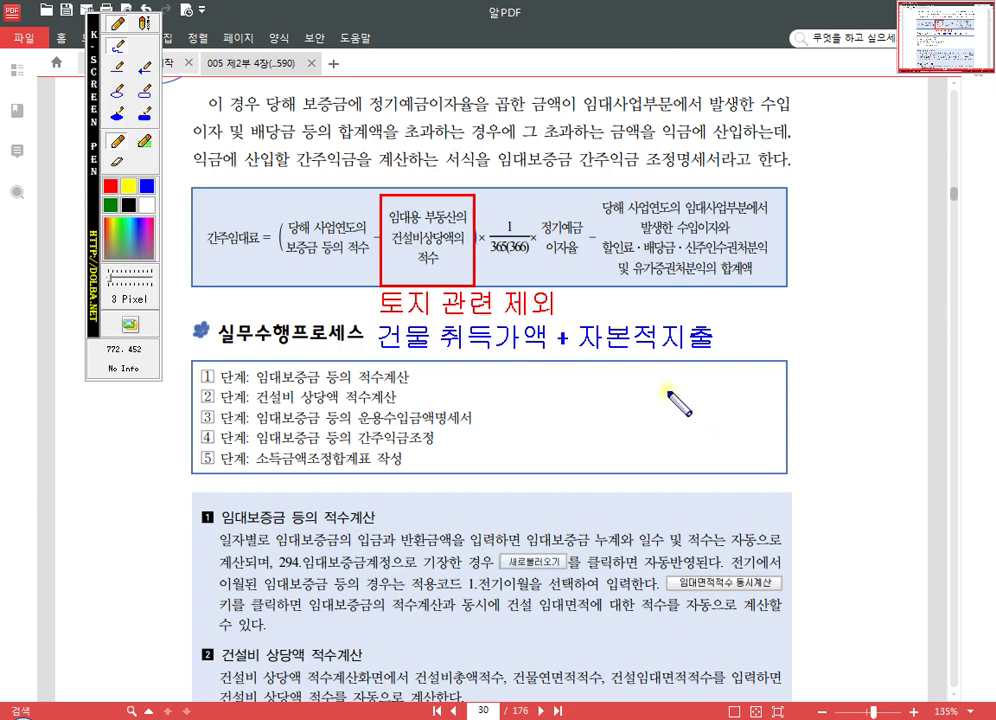
drag(726, 333, 765, 331)
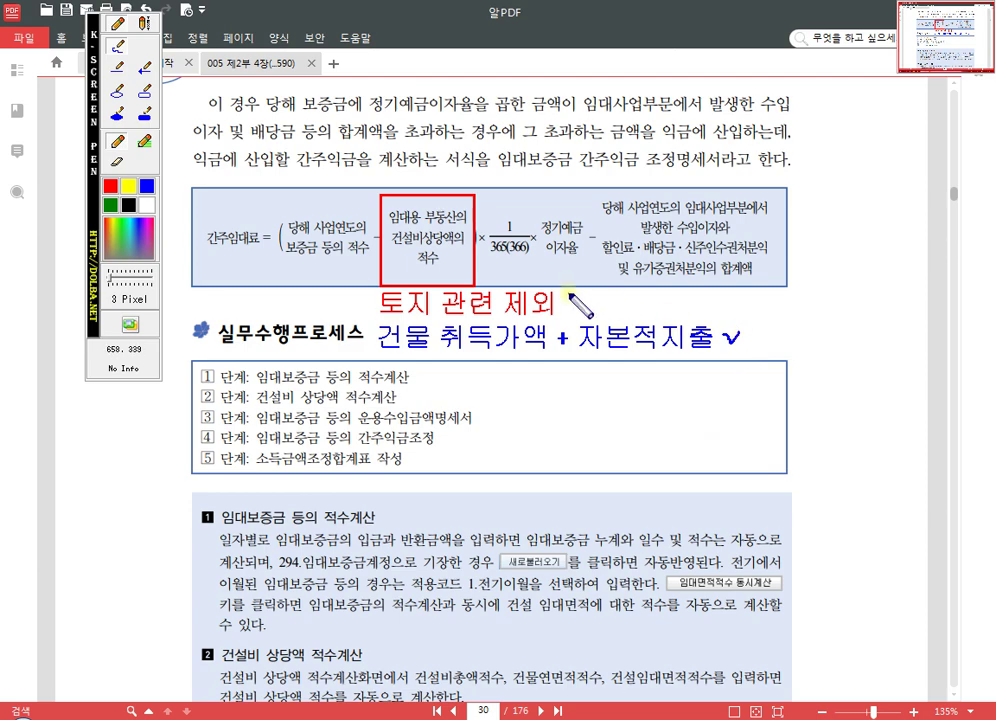
drag(565, 293, 586, 290)
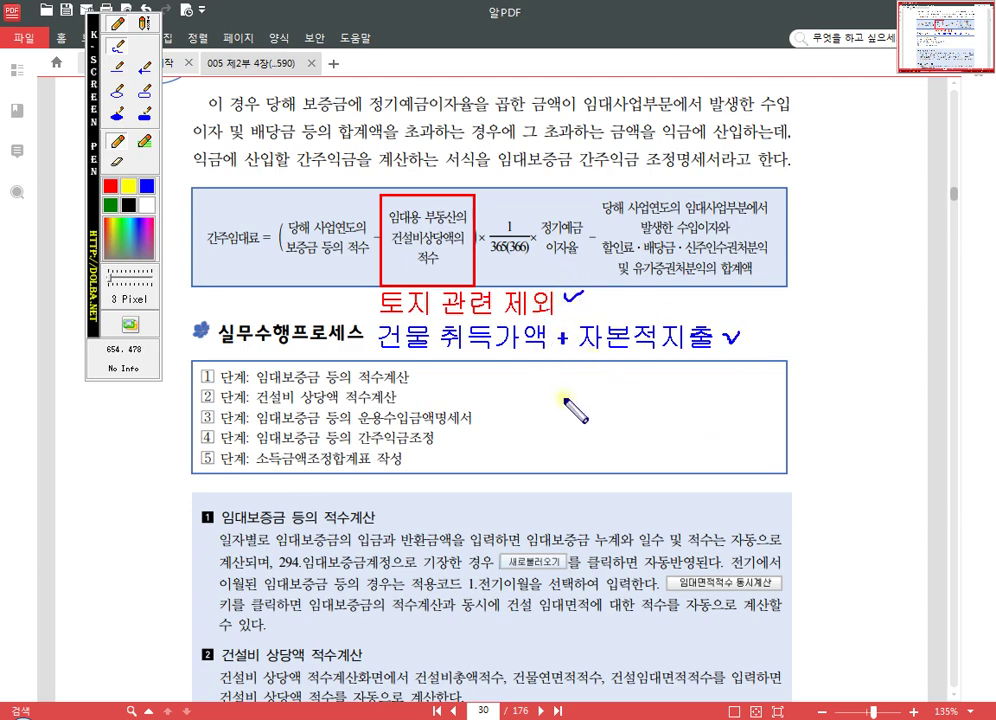
Close the pen overlay and strike through "토지 80,000,000," in the acquisition amount of the 임대보증금 간주익금 조정 exercise
key(Escape)
scroll(585, 460, down, 18)
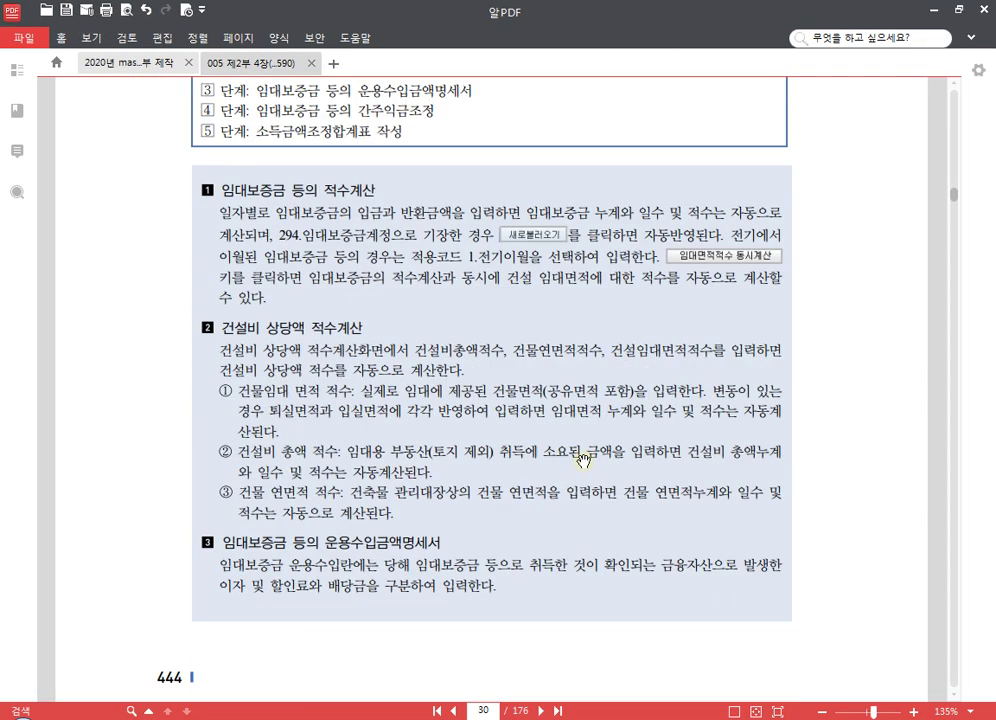
scroll(595, 431, down, 3)
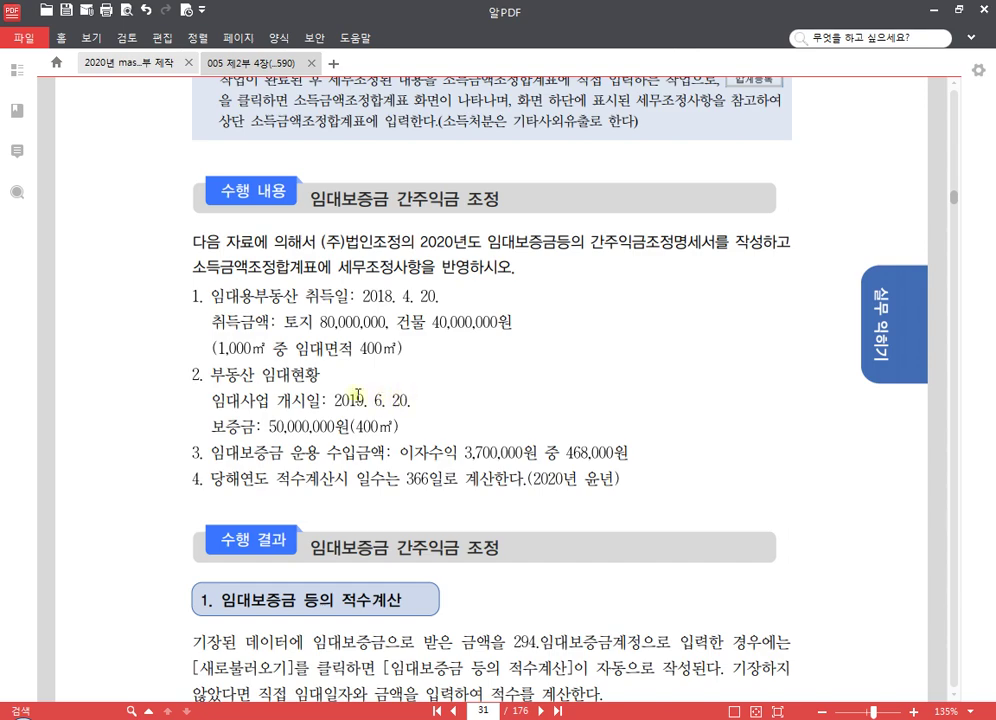
scroll(431, 341, down, 1)
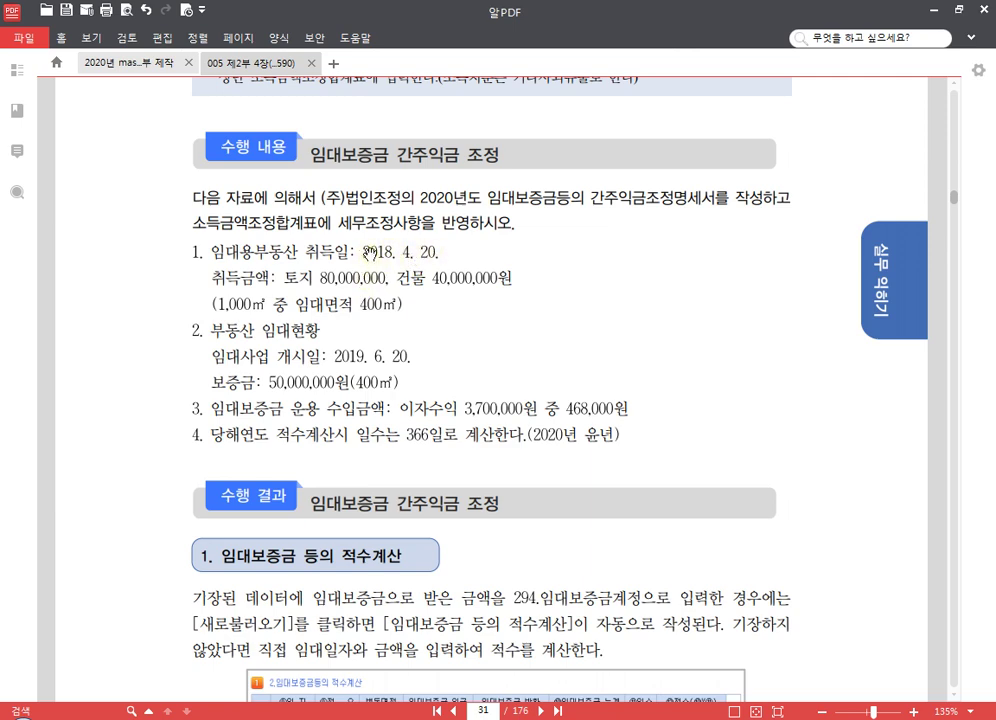
drag(282, 281, 397, 279)
click(287, 277)
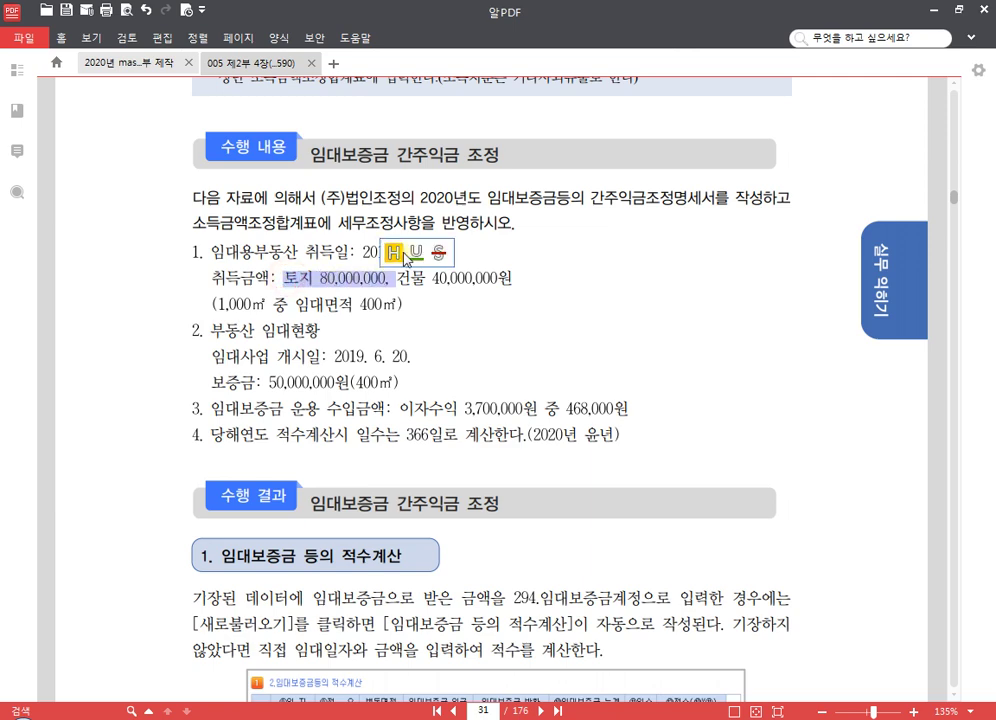
click(372, 250)
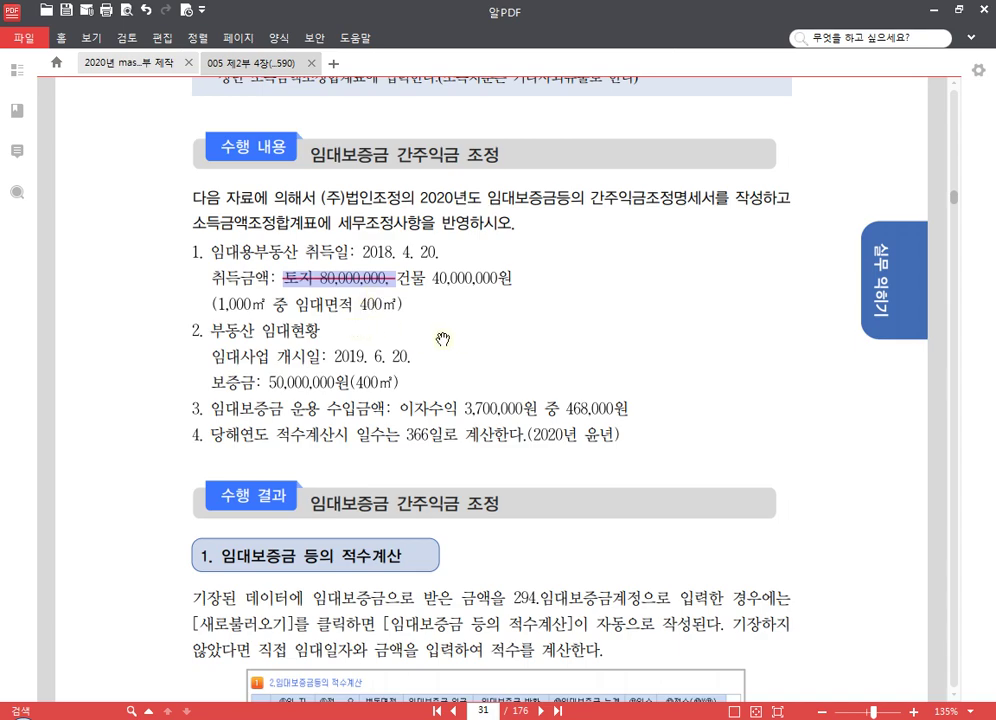
Highlight the deposit amount ": 50,000,000원" and its "400㎡" area under item 2 of the exercise in yellow
drag(464, 341, 385, 295)
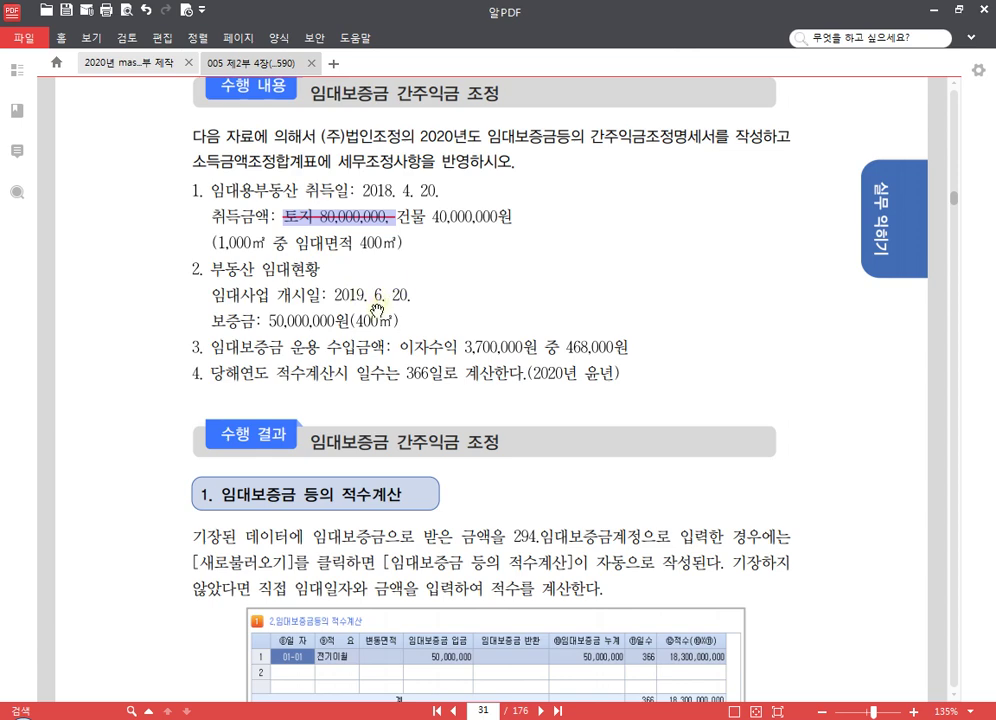
drag(258, 321, 365, 321)
click(343, 293)
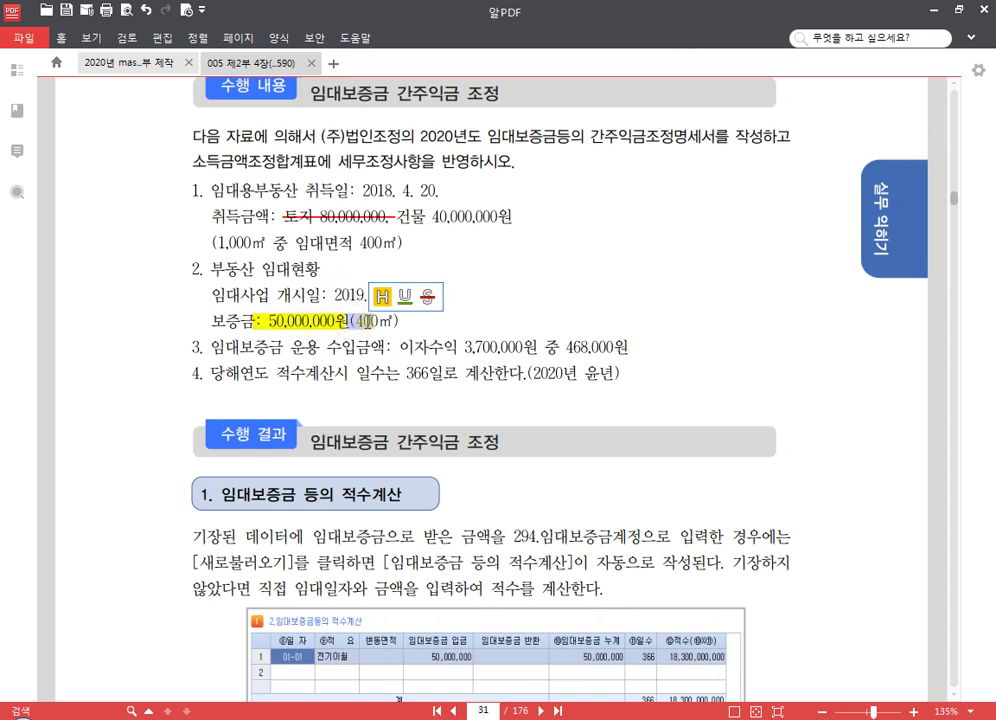
click(367, 321)
double_click(390, 321)
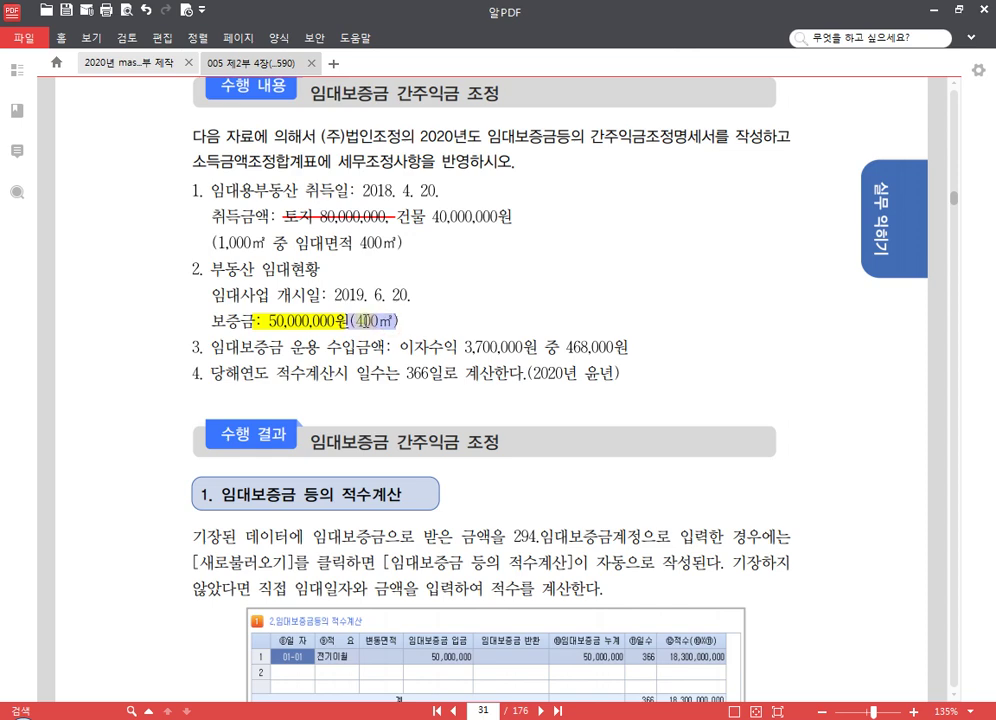
click(377, 298)
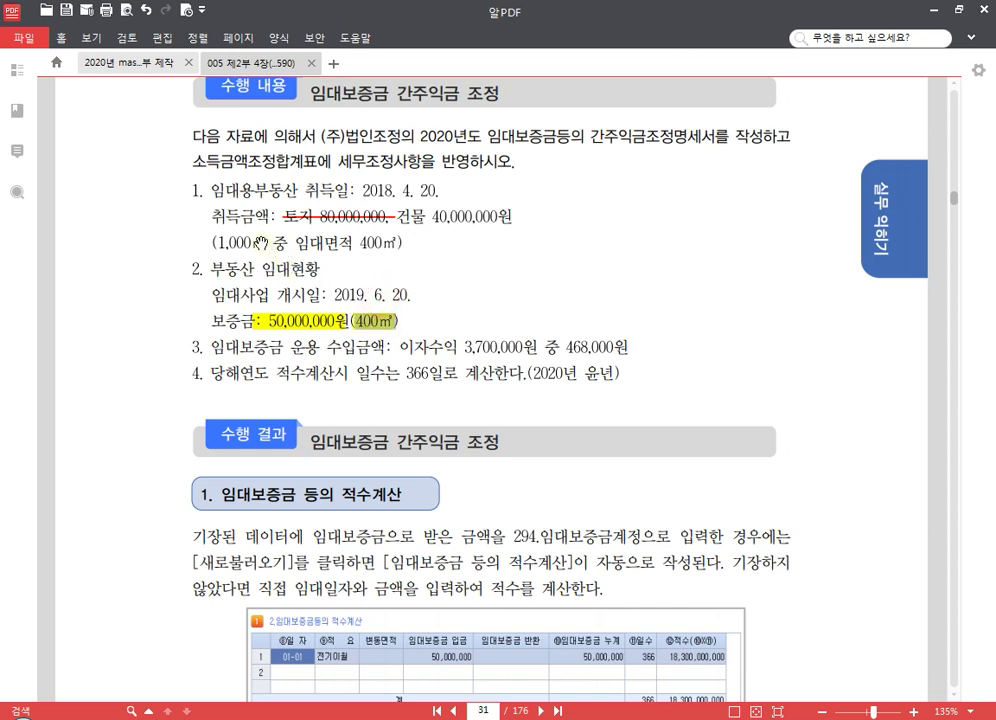
Highlight "1,000㎡" and "건물 40,000,000원" under item 1 of the exercise in yellow
drag(262, 243, 218, 243)
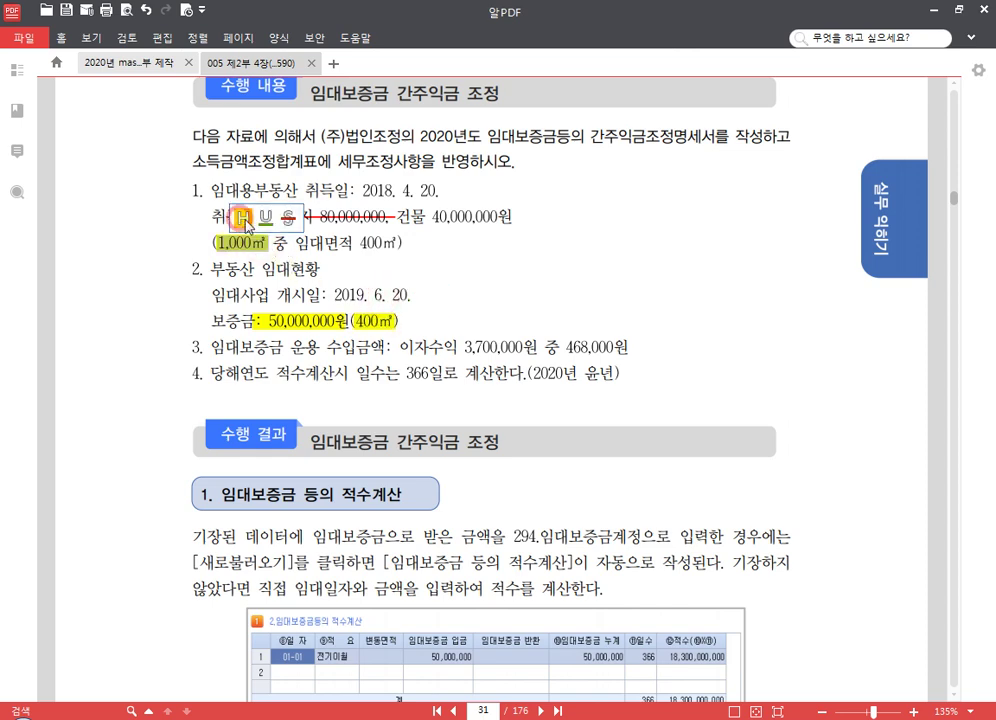
click(240, 217)
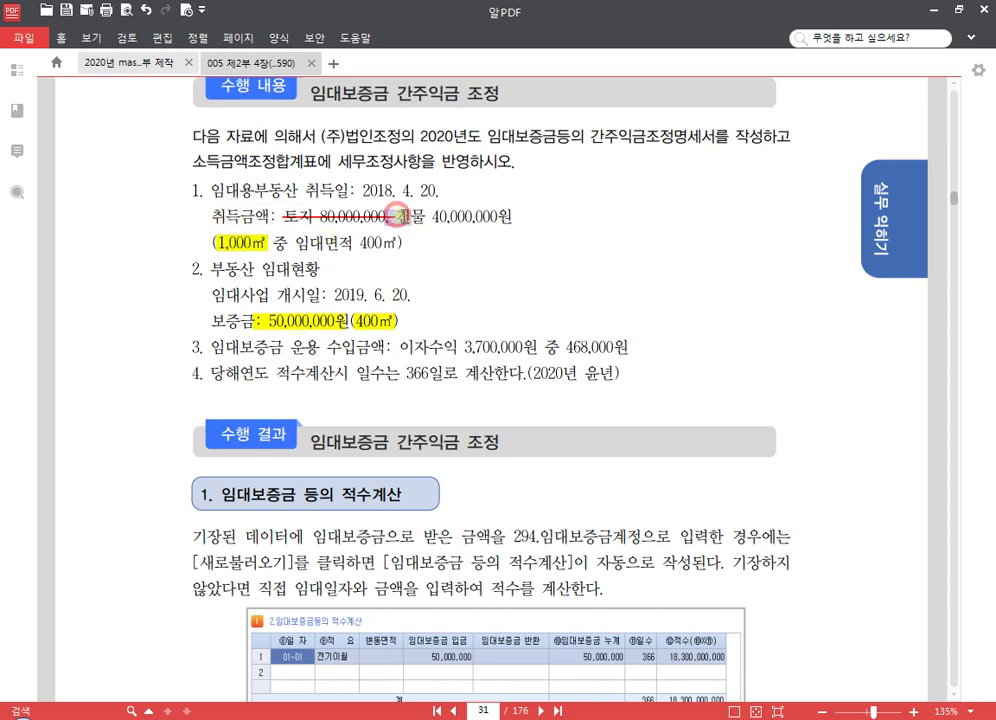
drag(398, 215, 450, 218)
drag(513, 218, 510, 216)
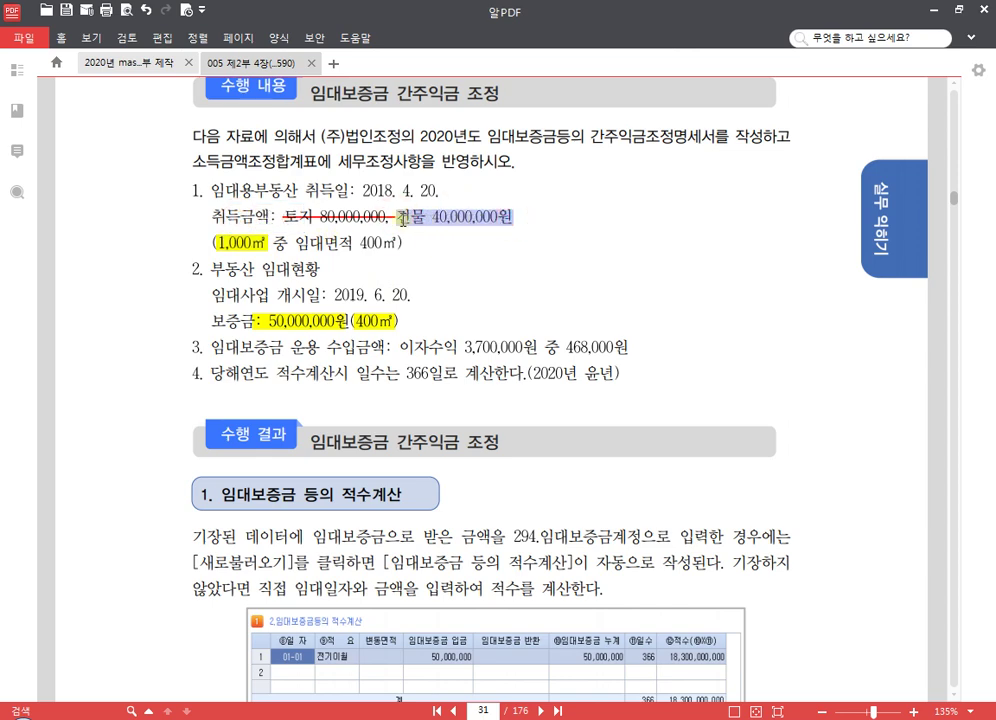
click(415, 196)
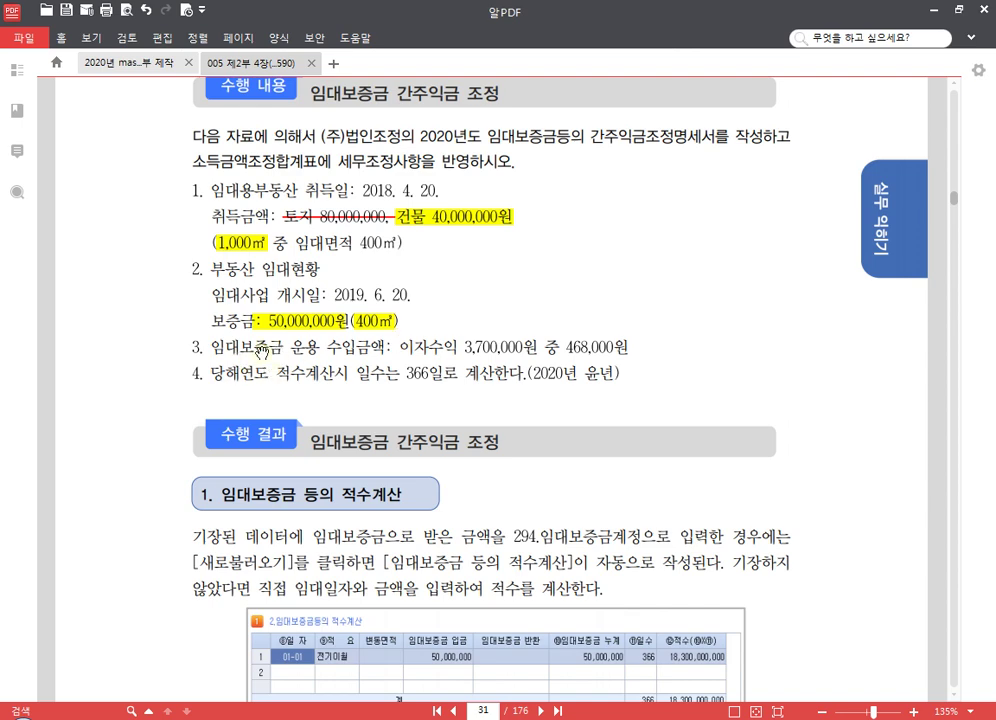
Highlight "이자수익", "3,700,000원" and "468,000원" in item 3 on the deposit's investment income
drag(456, 347, 401, 347)
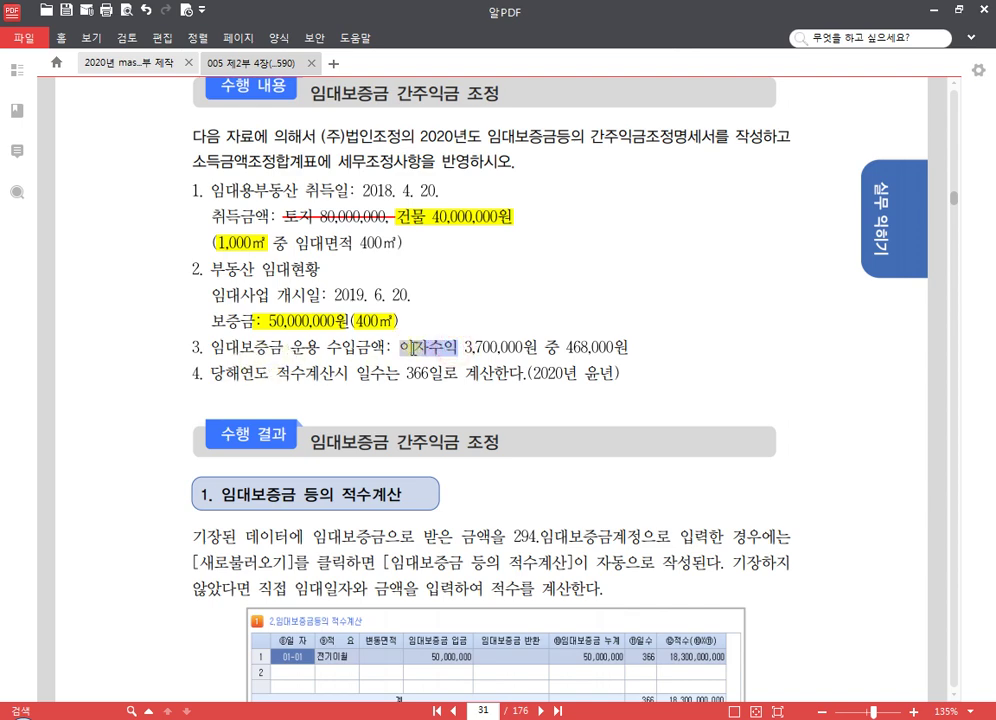
click(421, 324)
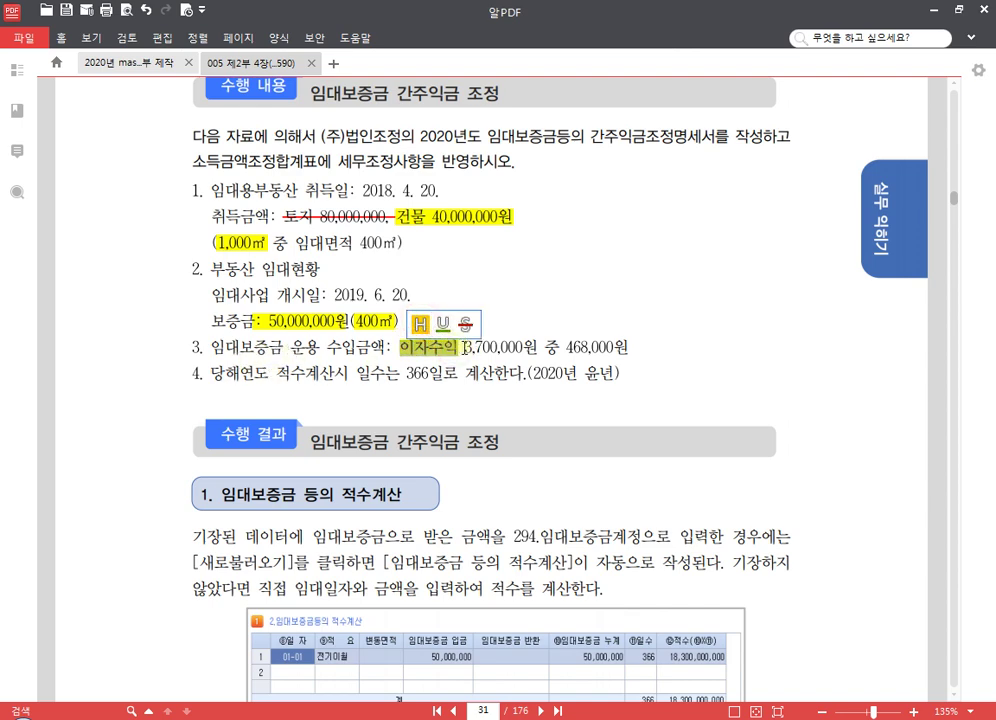
drag(463, 347, 628, 347)
click(543, 322)
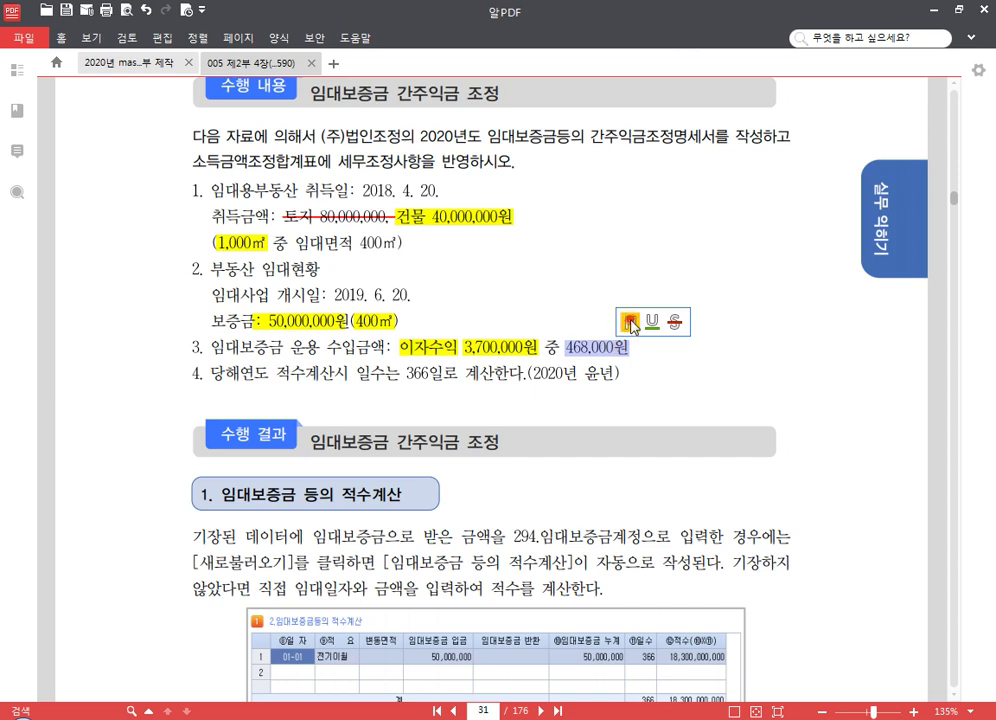
click(630, 320)
click(585, 347)
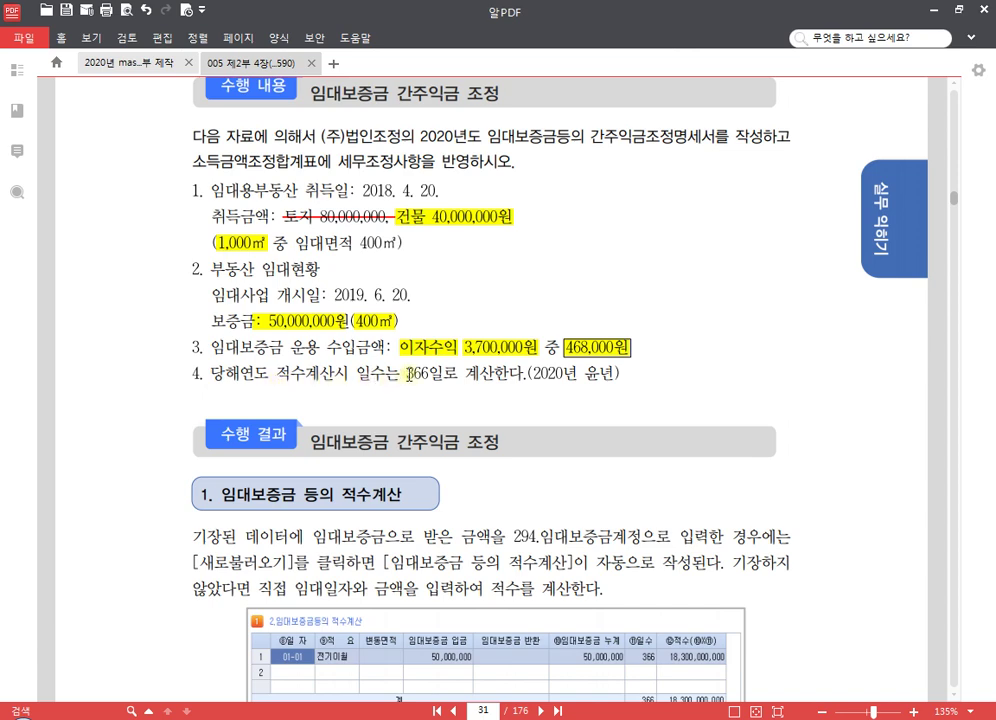
Highlight "366일" in item 4 on the day count for the accumulated amount calculation
drag(405, 375, 442, 374)
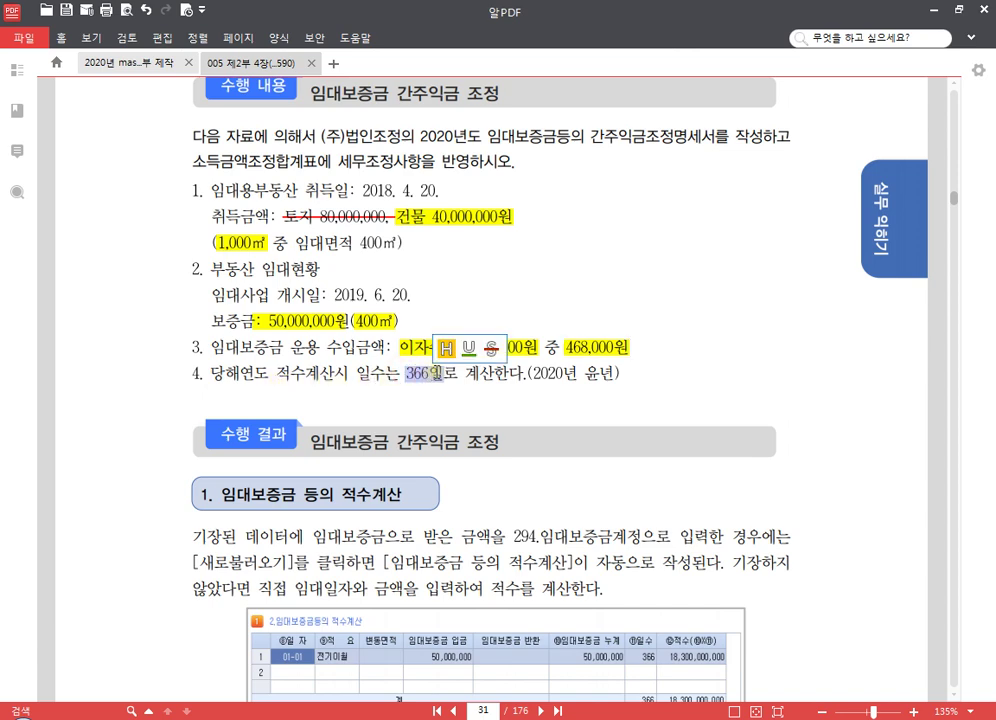
click(480, 374)
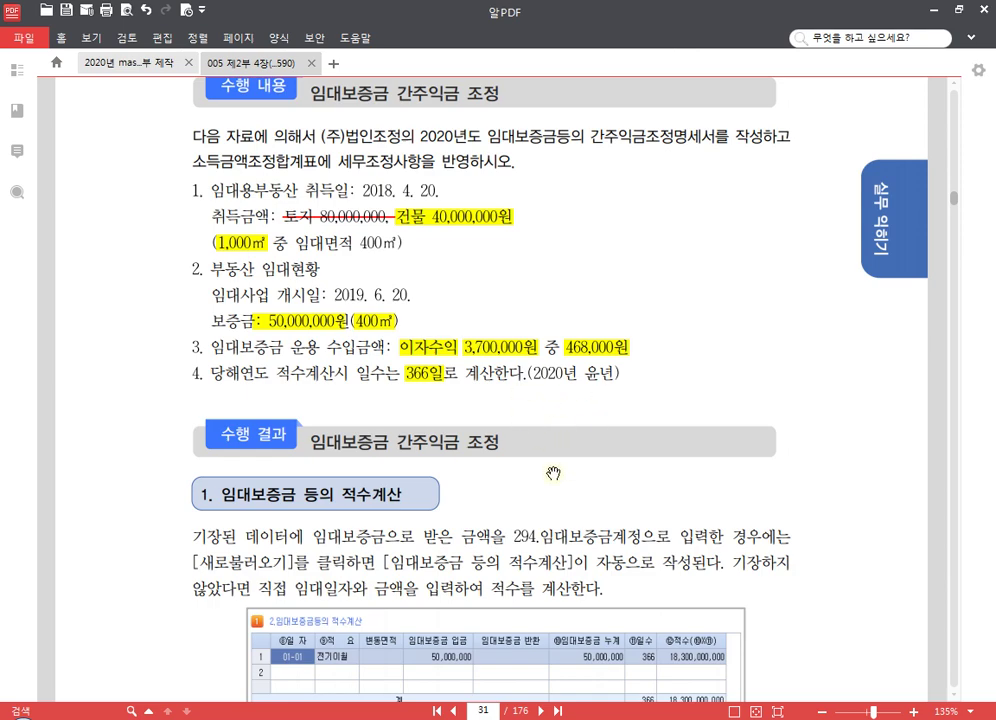
scroll(545, 480, up, 1)
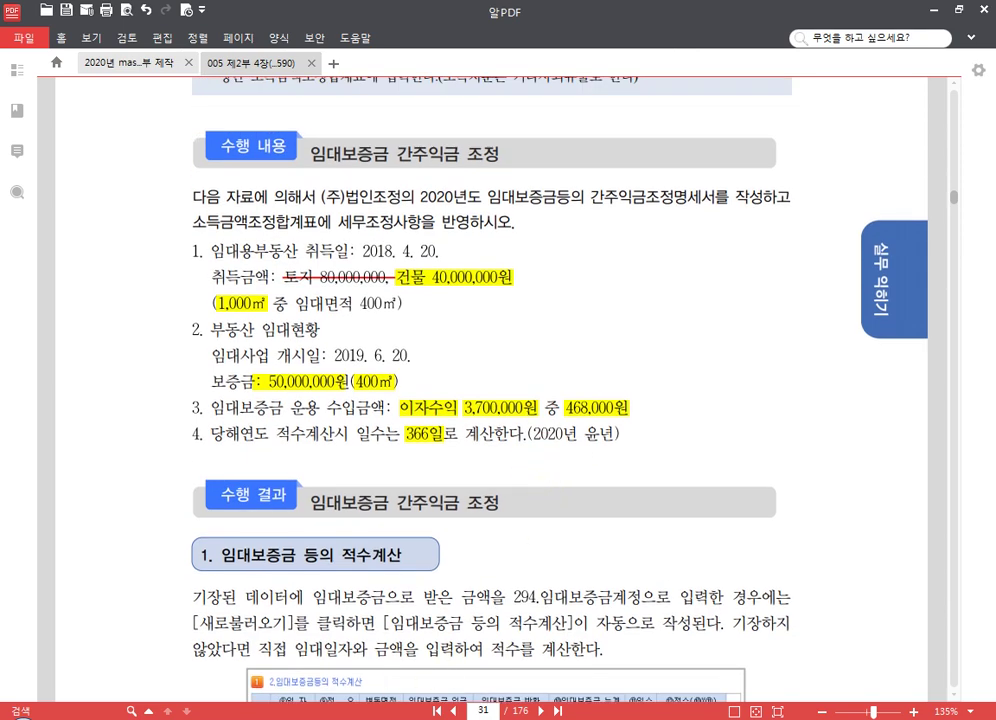
Switch to the Smart A tax program and open the 임대보증금 간주익금 조정 form of 법인조정
key(alt+Tab)
click(60, 212)
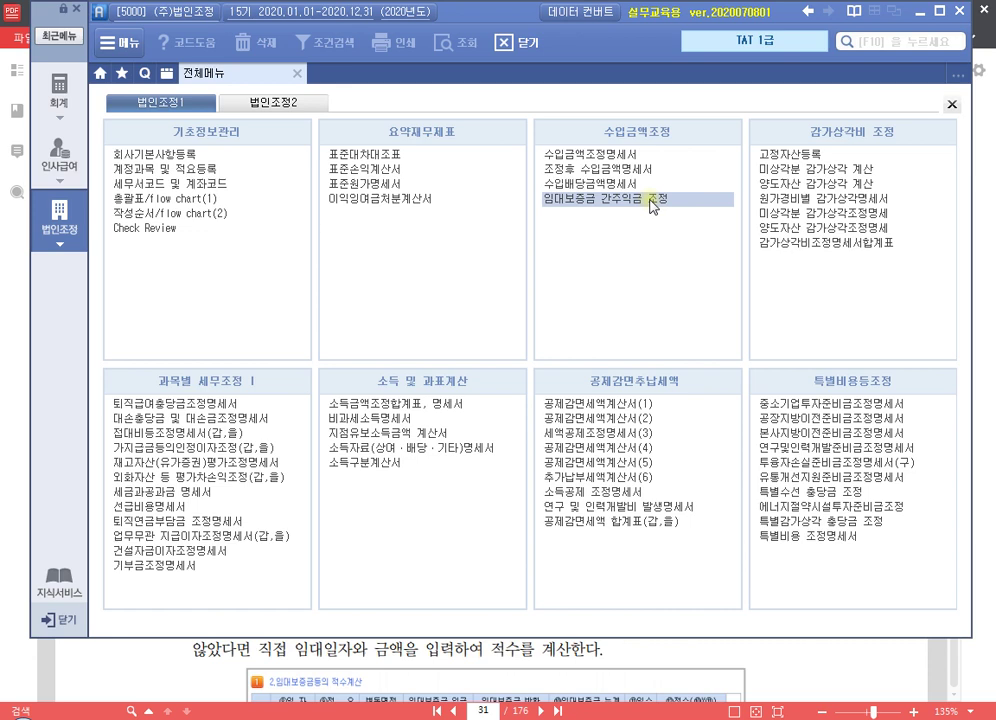
key(ctrl)
key(ctrl)
click(556, 206)
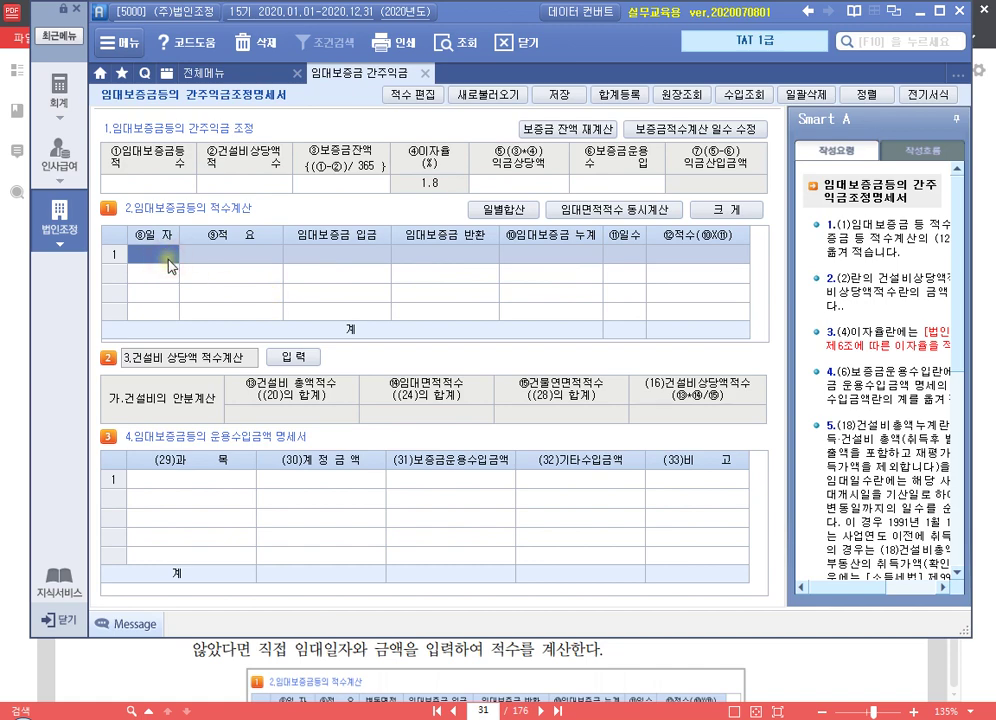
Enter the first row of 임대보증금등의 적수계산: date 01-01, description 전기이월, deposit received 50,000,000
click(172, 257)
text(0101)
key(Return)
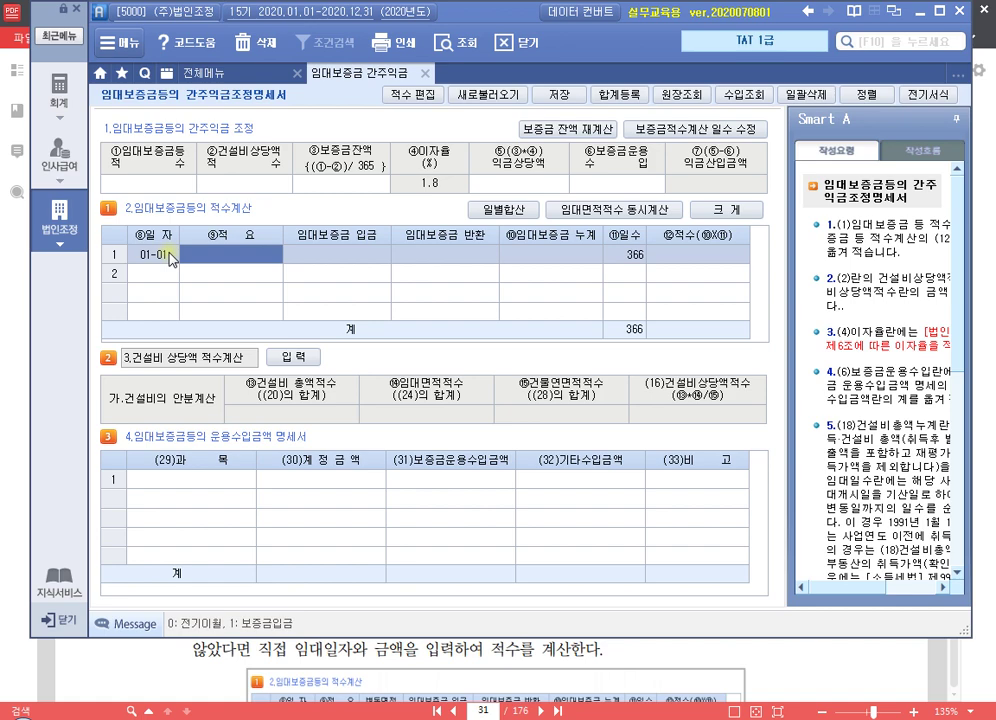
text(0)
key(Return)
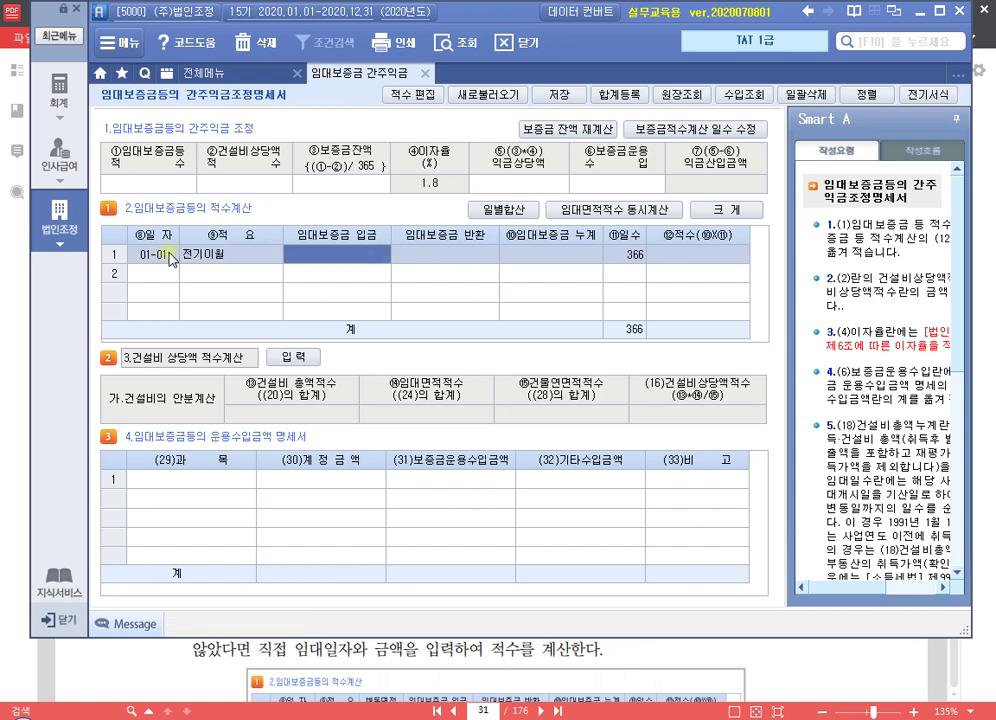
text(500000,000)
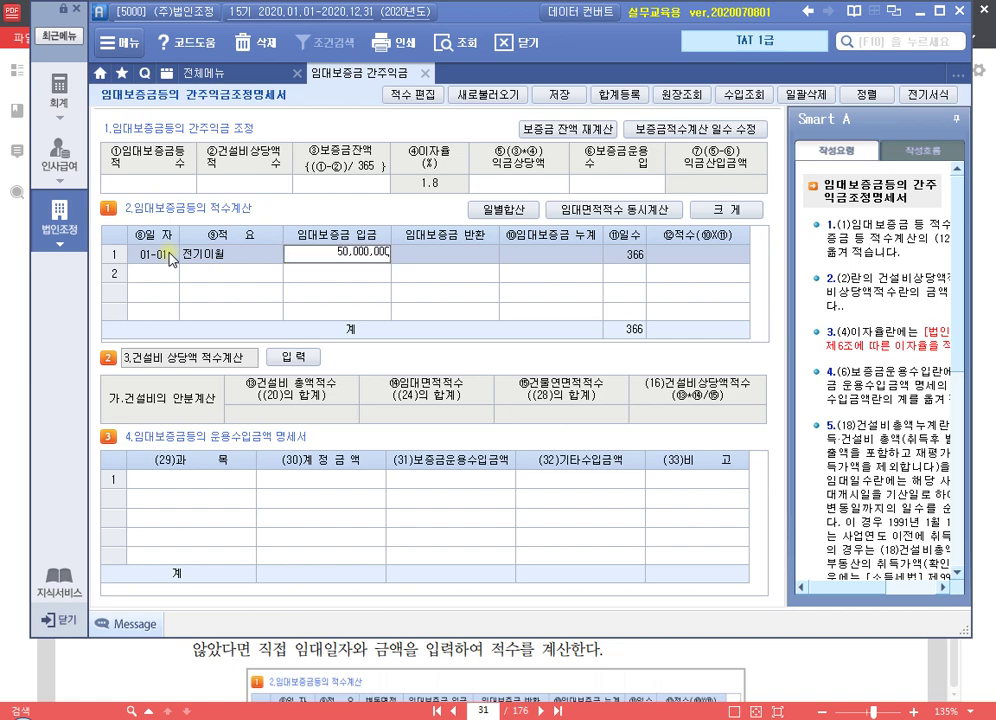
key(Return)
key(Return)
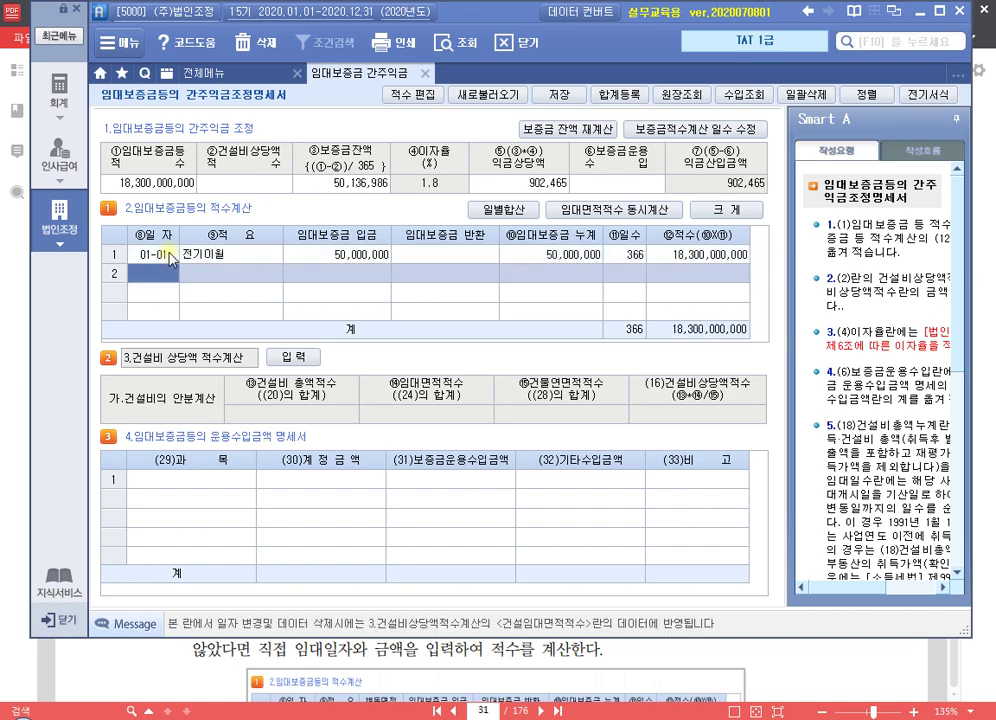
Change the day count used for the deposit's accumulated amount calculation to 366일
click(168, 255)
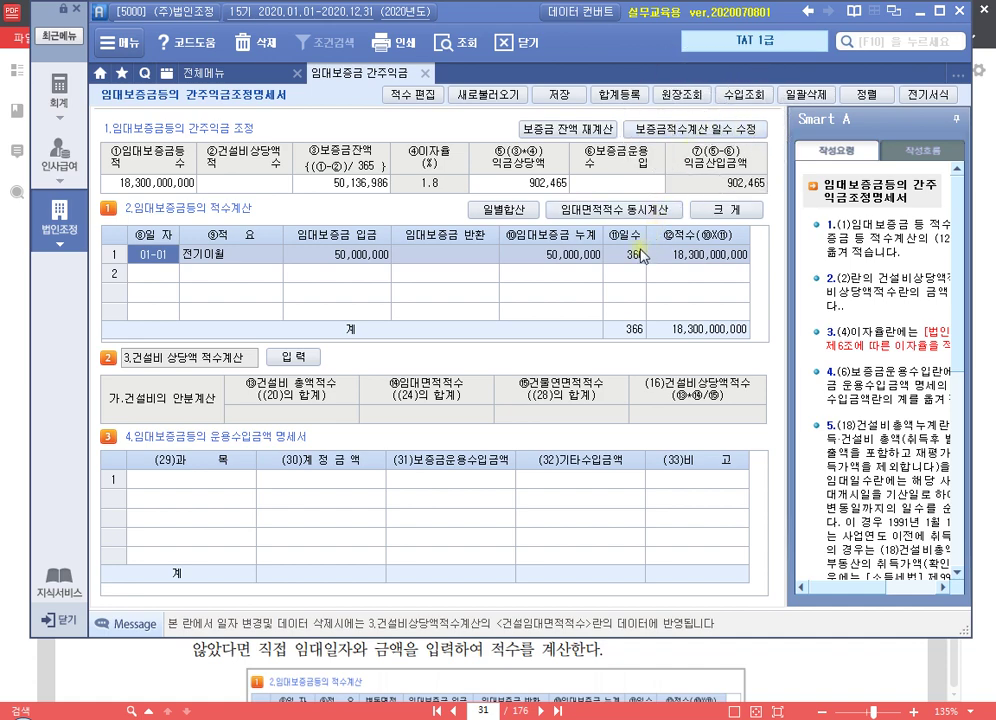
click(624, 258)
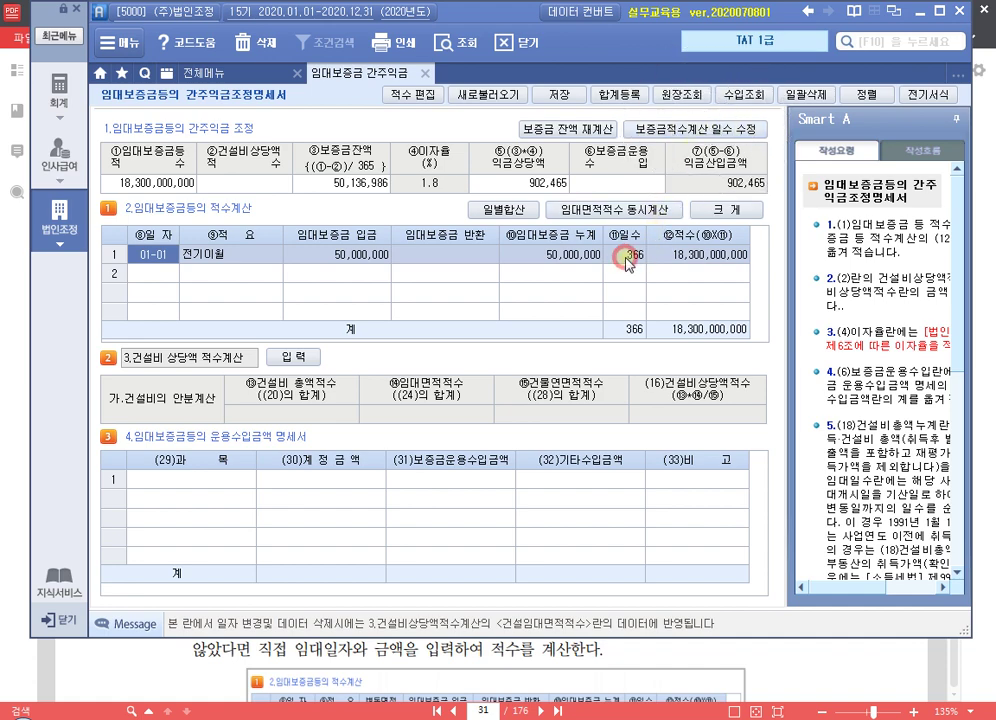
click(727, 134)
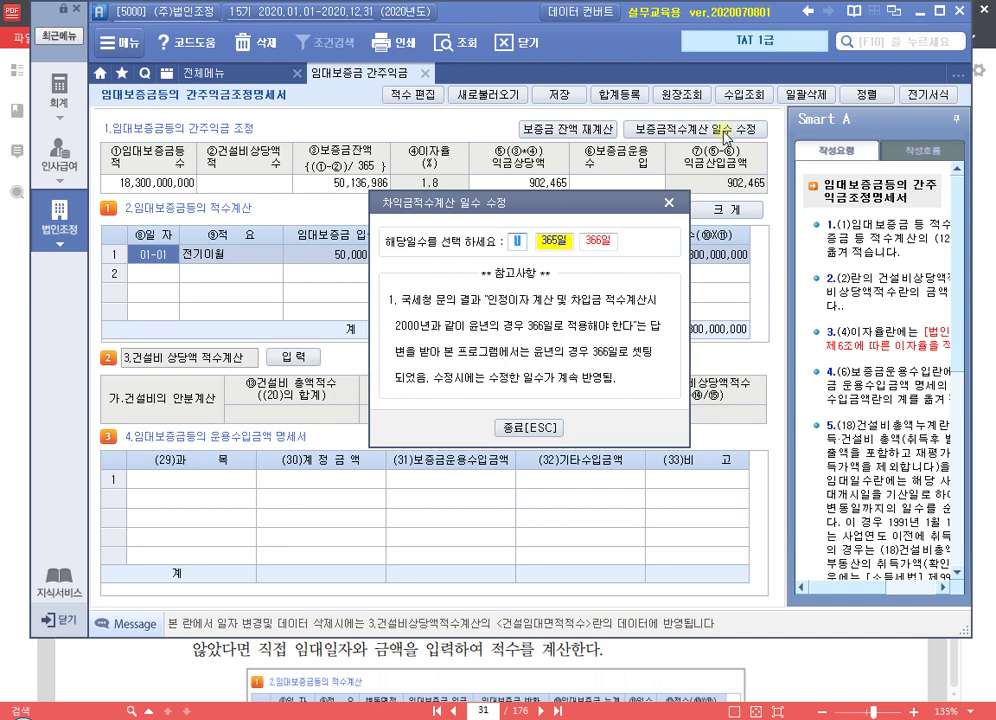
key(Escape)
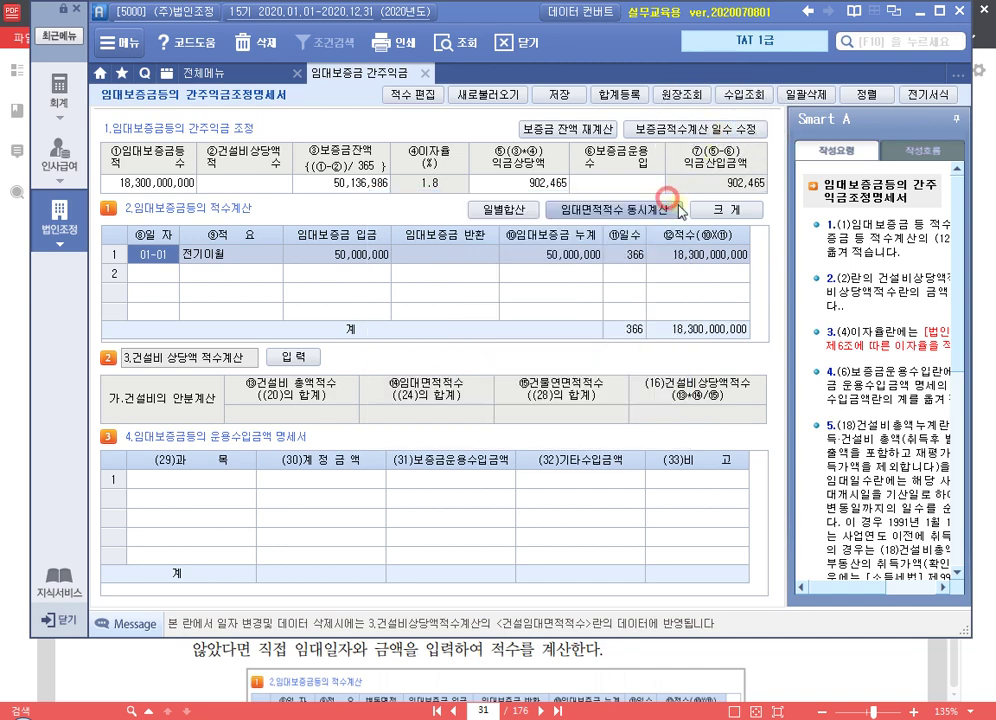
click(733, 130)
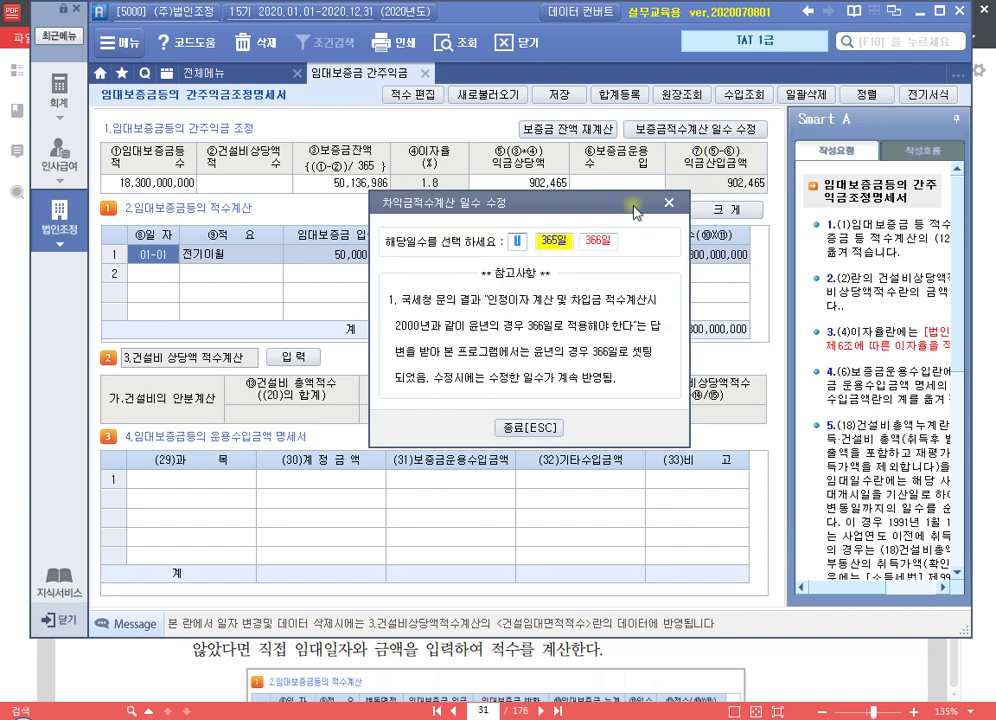
click(597, 241)
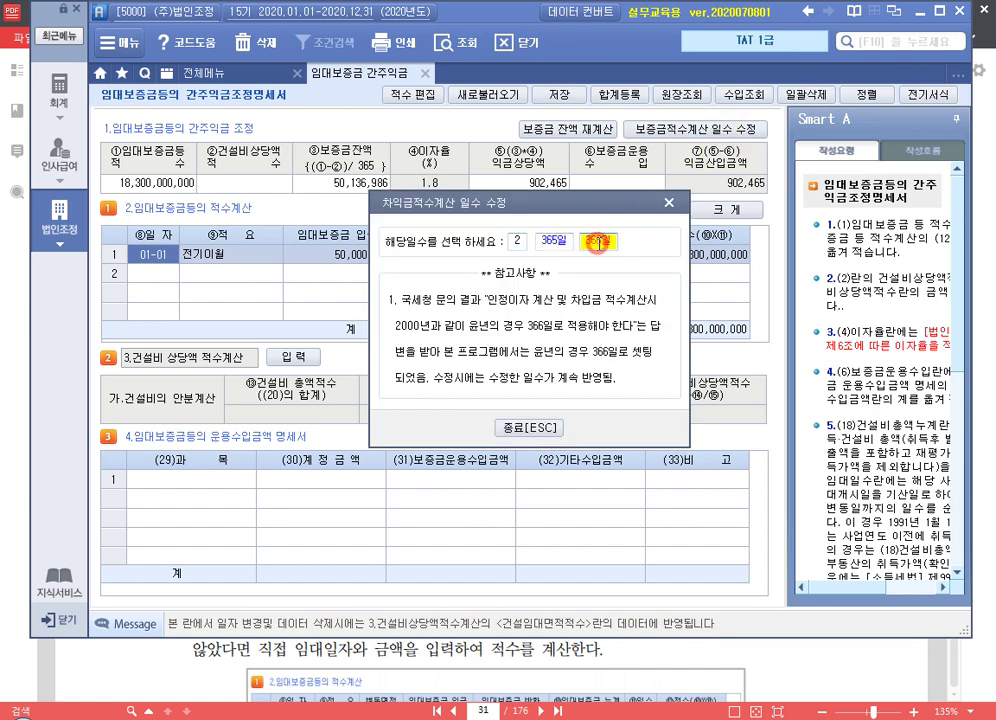
click(518, 238)
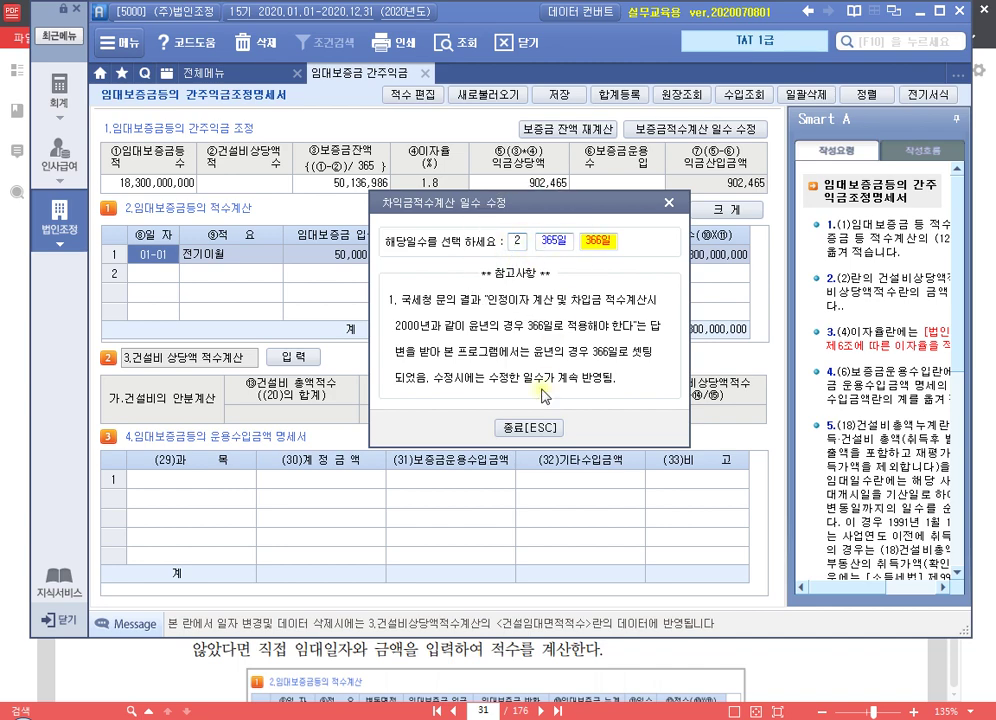
click(520, 428)
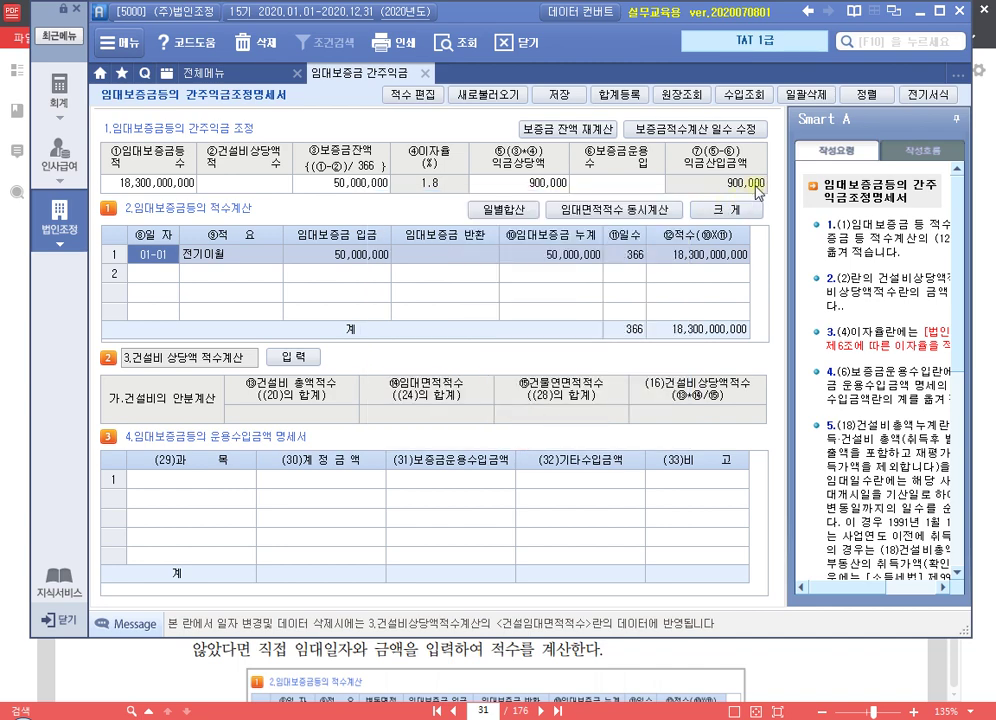
Examine the deemed income figures in section 1, from the accumulated deposit and construction cost amounts through to 익금산입금액
click(757, 190)
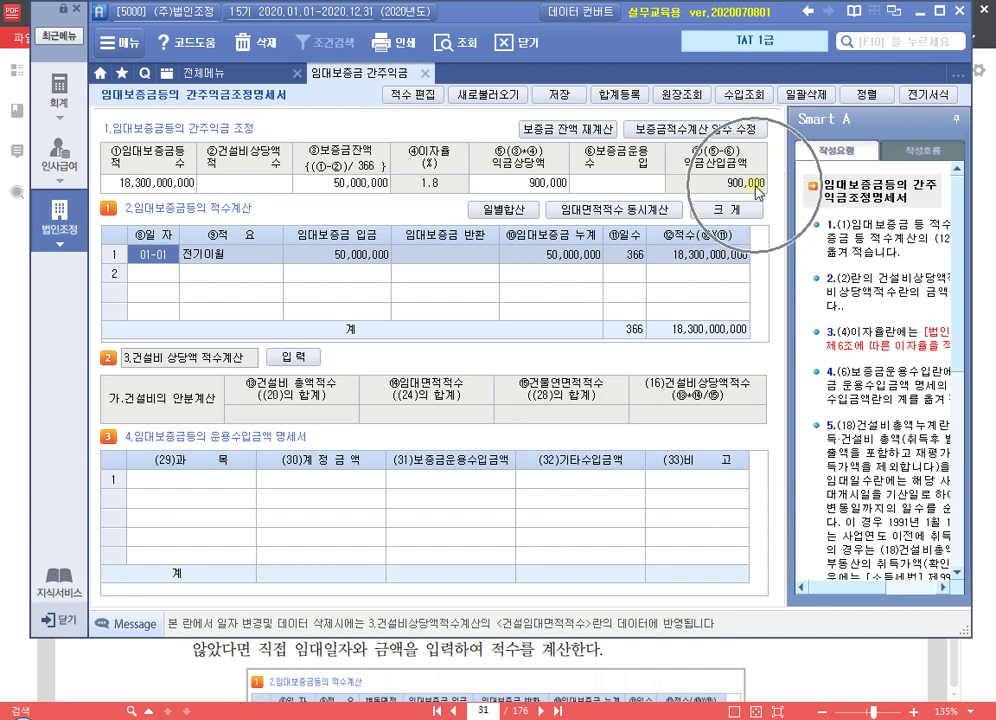
click(599, 276)
click(140, 183)
click(262, 185)
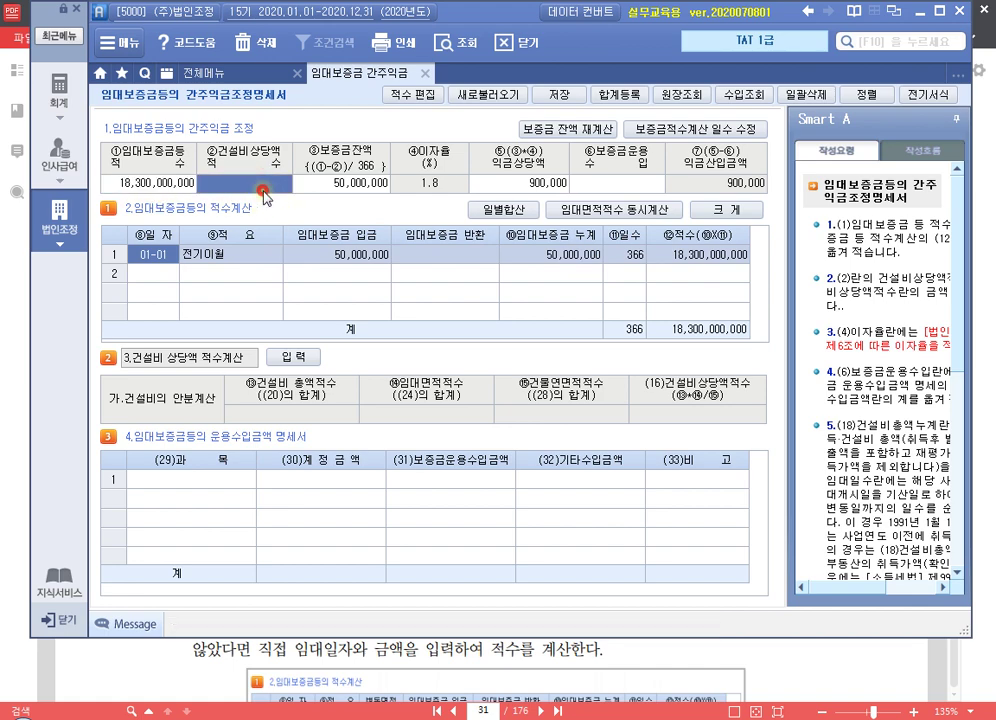
click(355, 183)
key(Return)
key(Return)
key(Return)
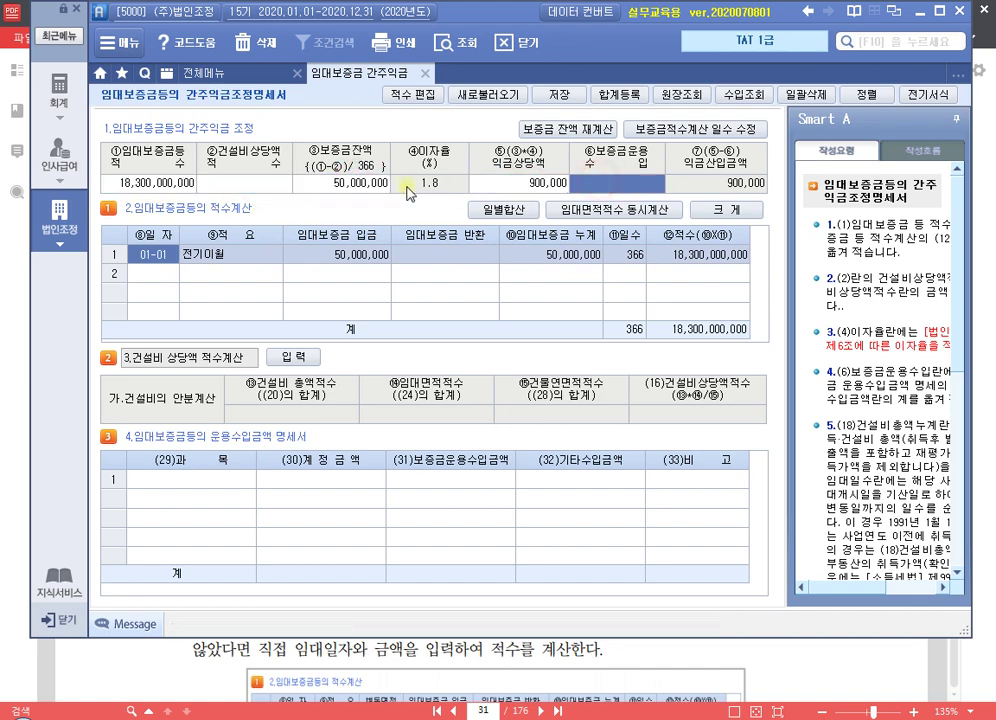
click(149, 185)
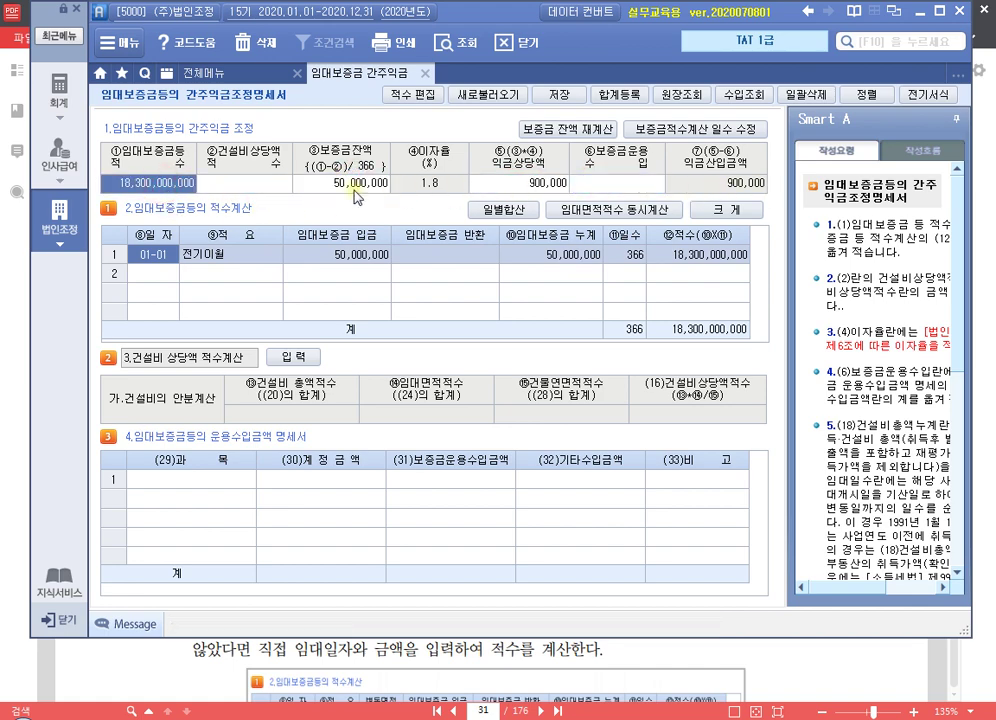
click(237, 256)
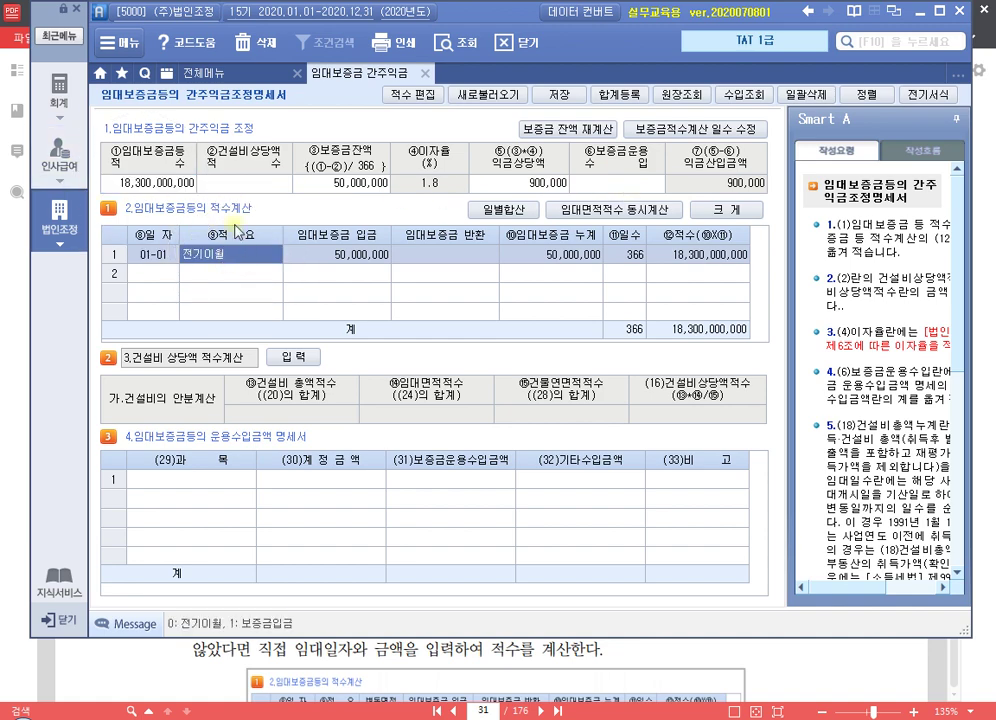
click(256, 187)
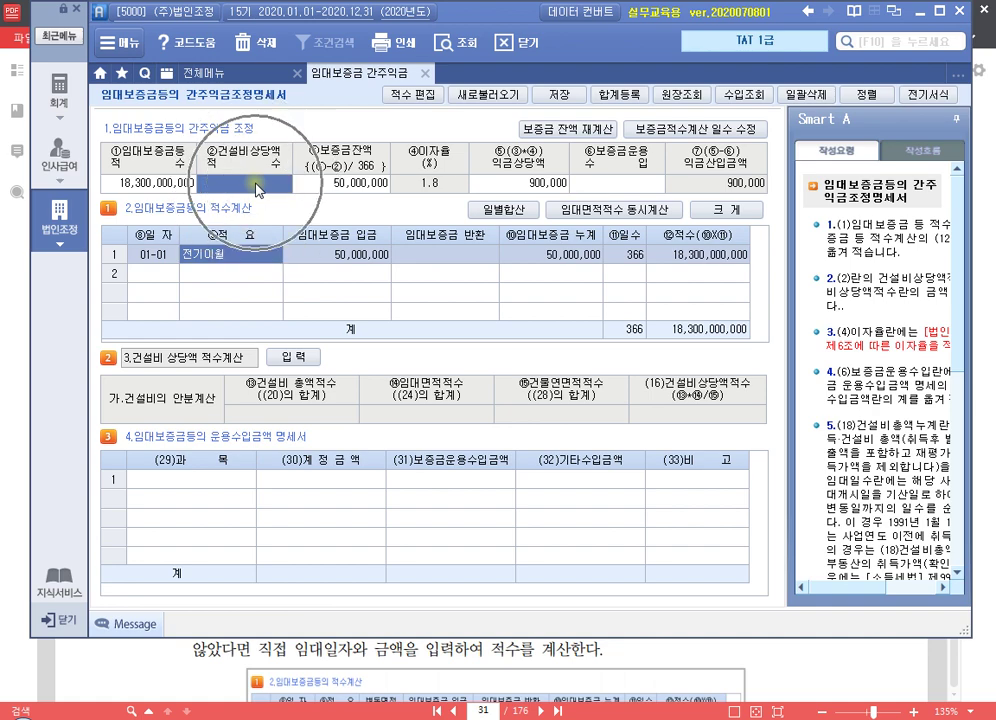
Open the 건설비 상당액 적수계산 entry and record a 건설비 총액 of 40,000,000 dated 01-01
click(300, 364)
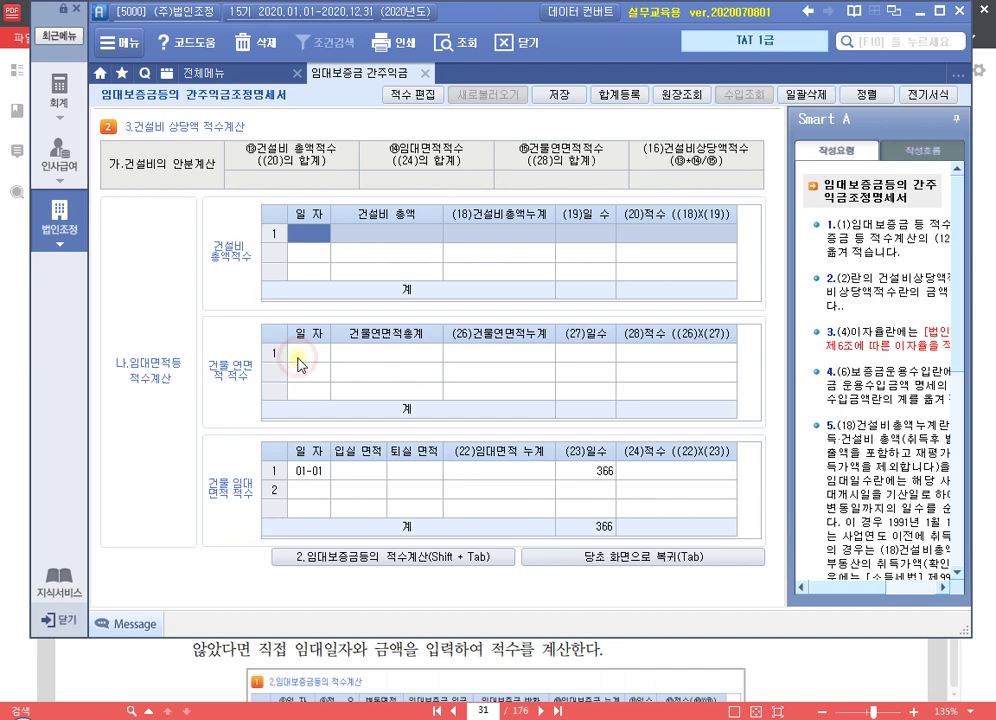
click(305, 238)
text(0101)
key(Return)
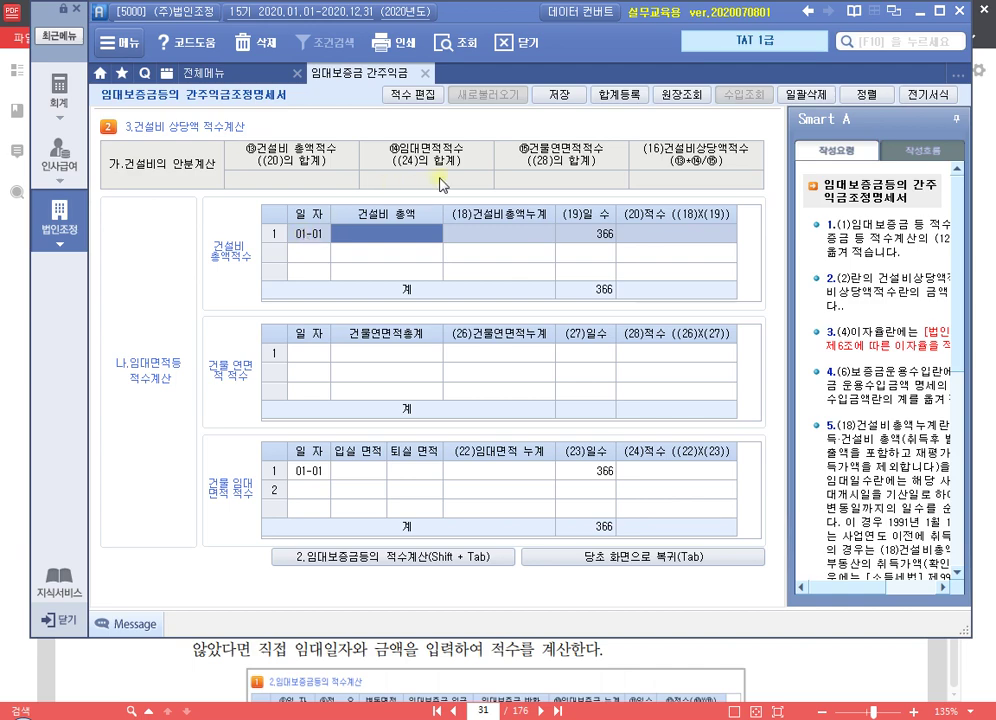
text(40000000)
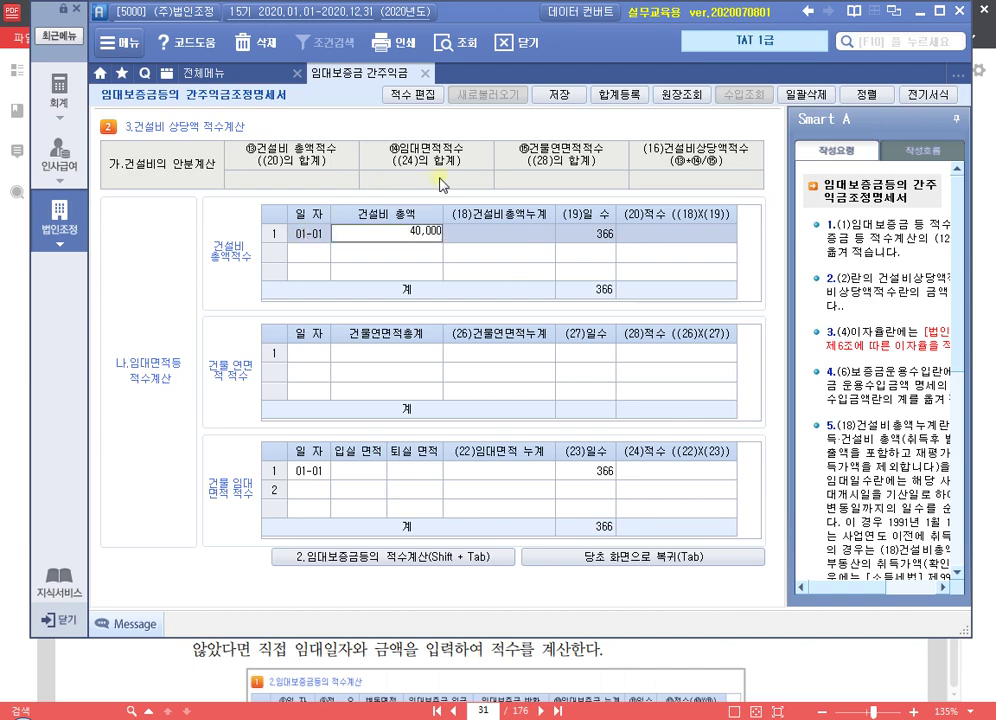
key(Return)
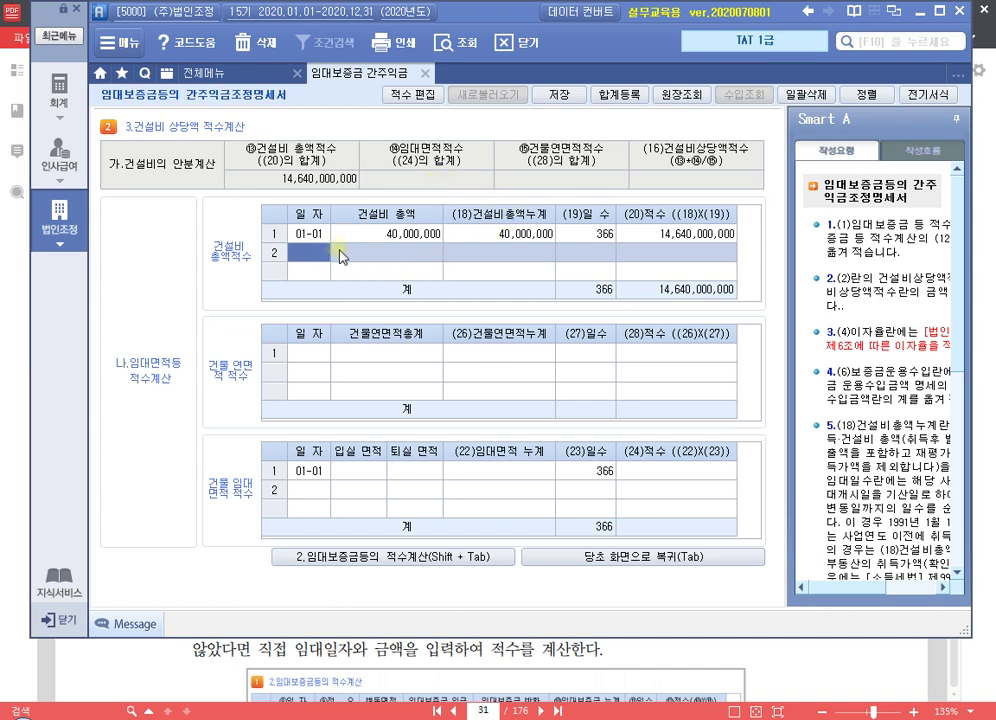
click(308, 258)
Enter the first row of 건물 연면적 적수: date 01-01, 건물연면적총계 1,000
click(303, 354)
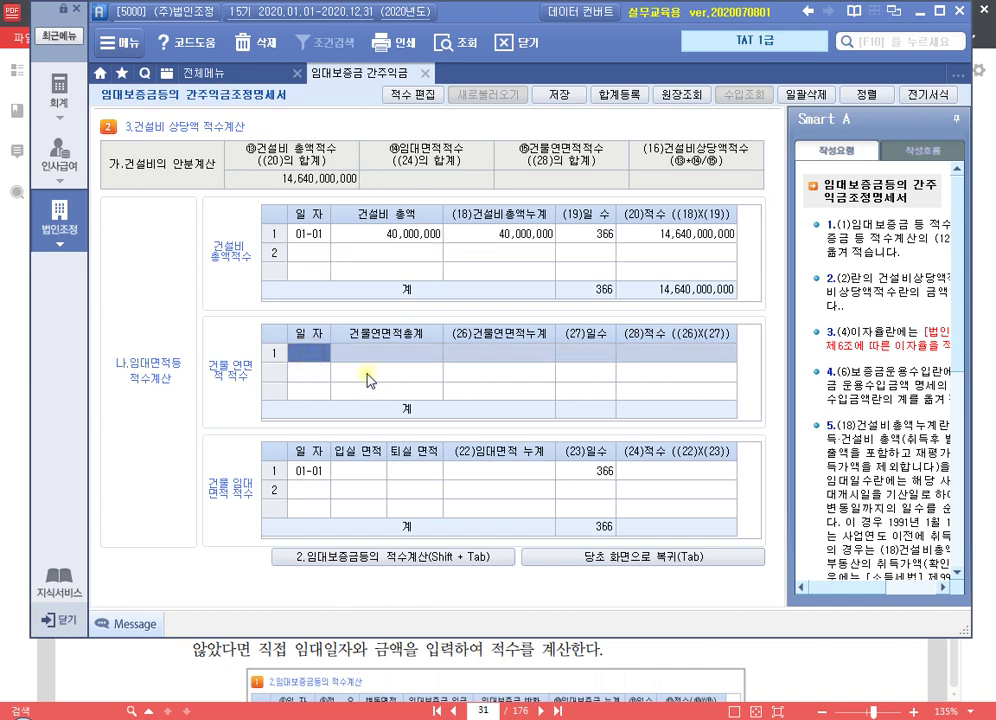
text(0101)
key(Return)
text(1,)
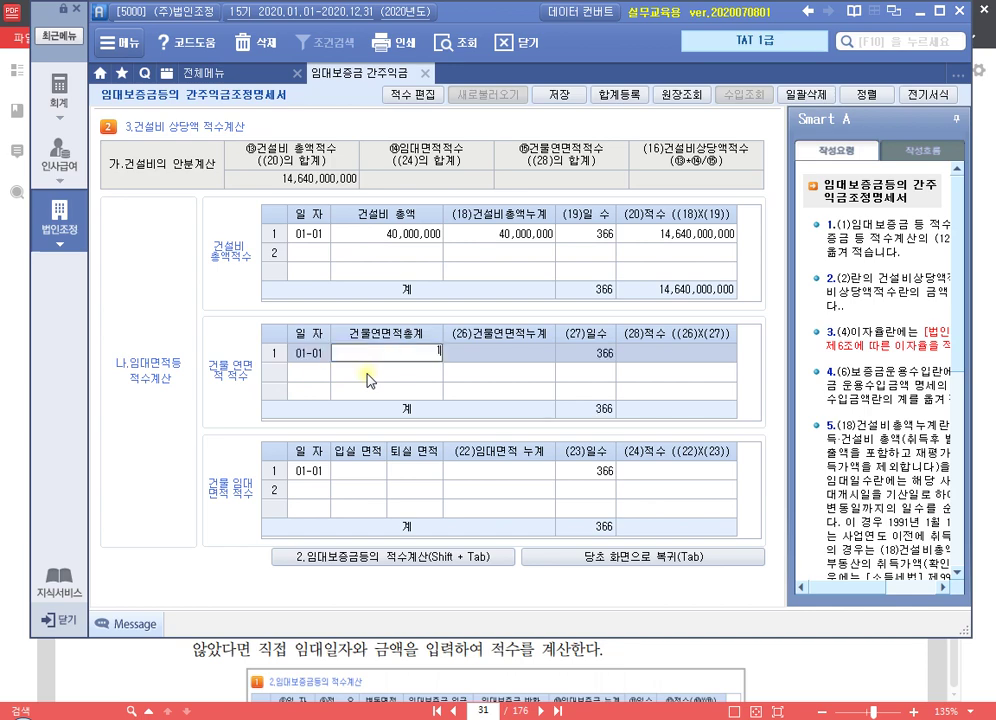
text(000)
key(Return)
key(Up)
key(Right)
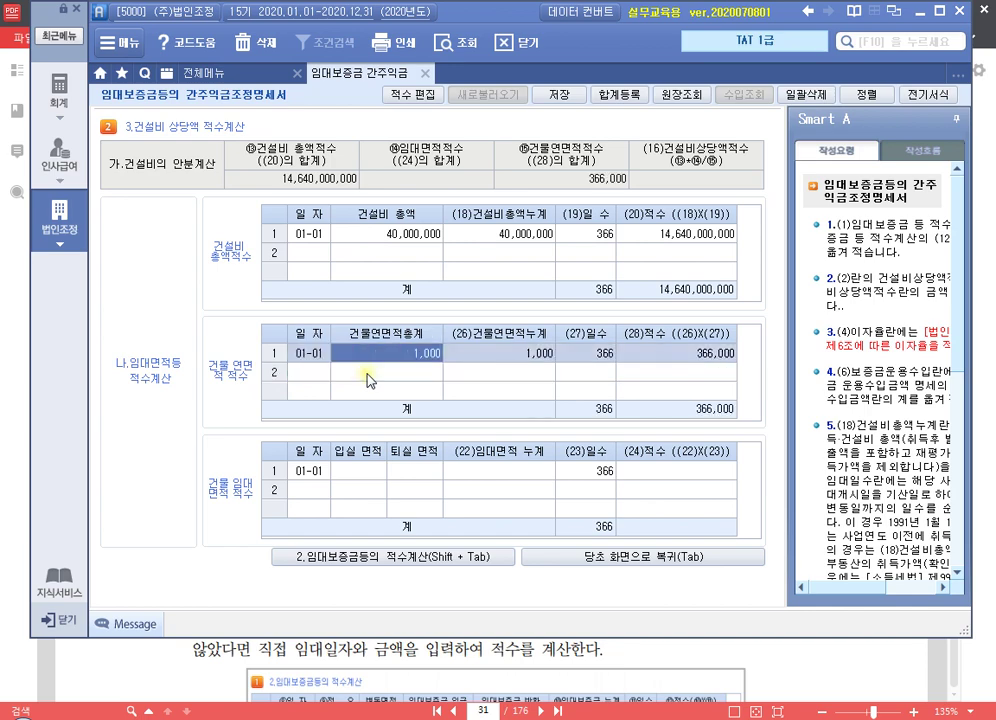
Enter 400 as the 입실 면적 for 01-01 in 건물 임대면적 적수, return to the main form and check section 1's recalculated figures
click(357, 478)
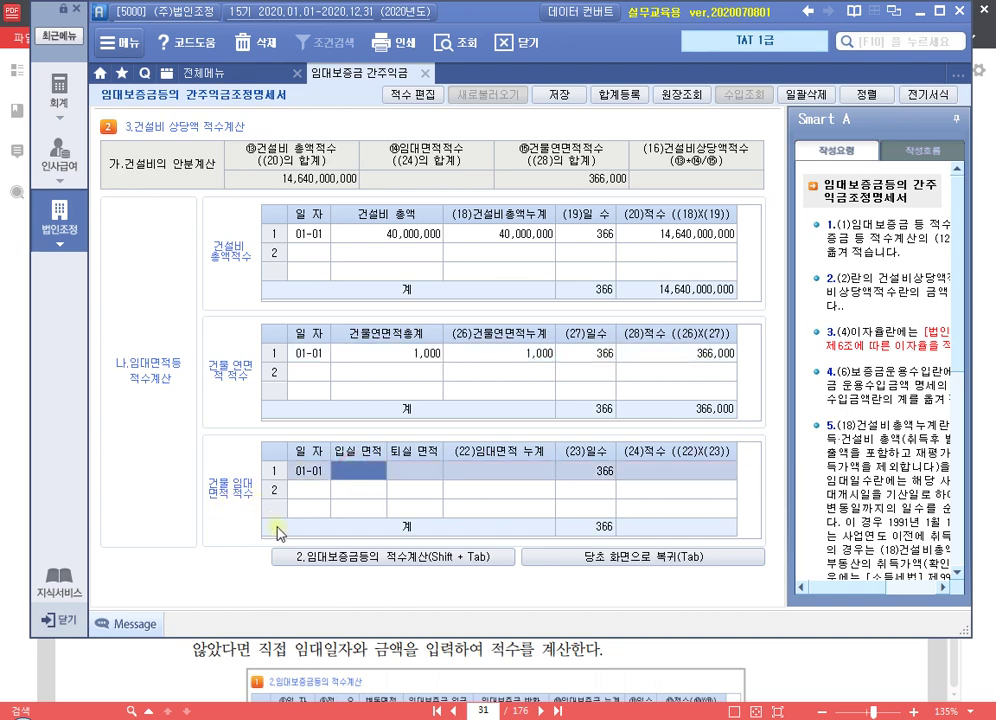
text(400)
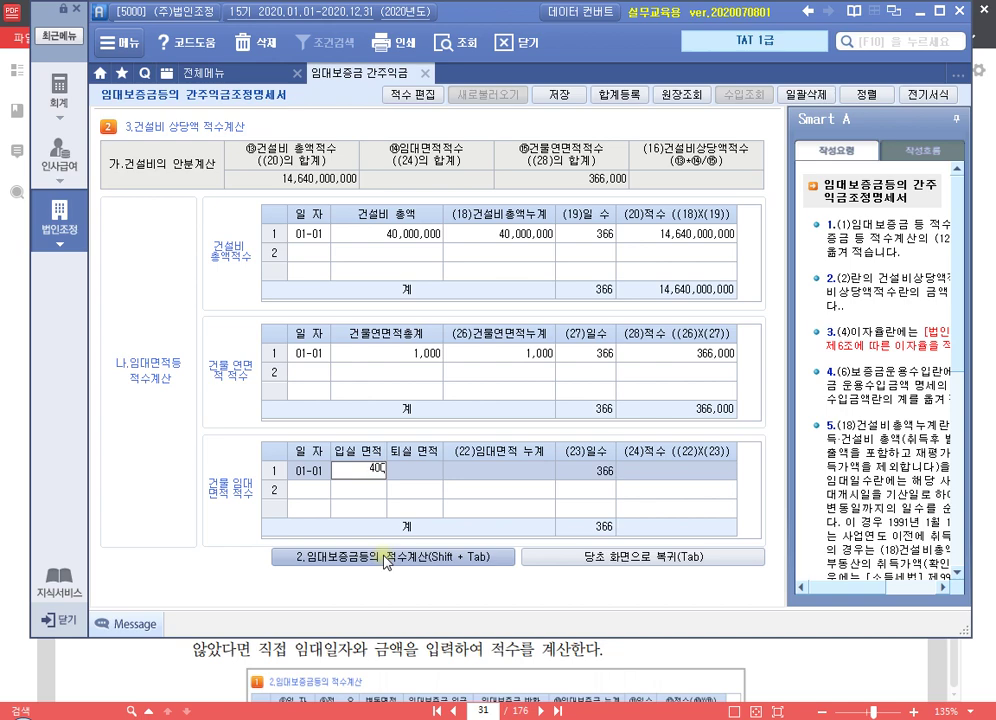
key(Return)
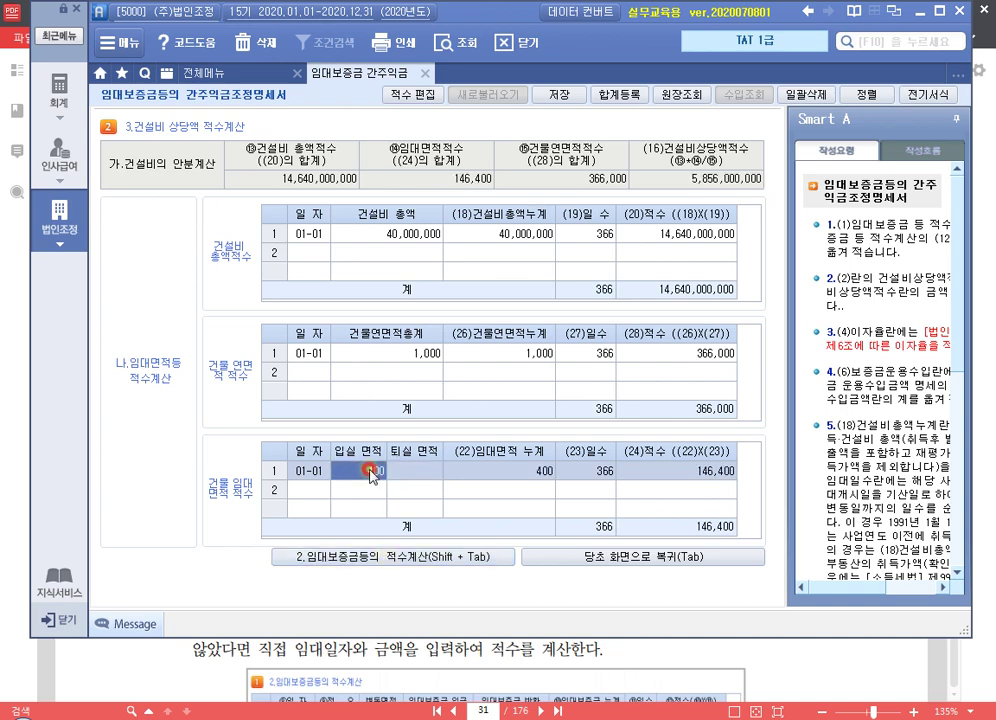
click(370, 472)
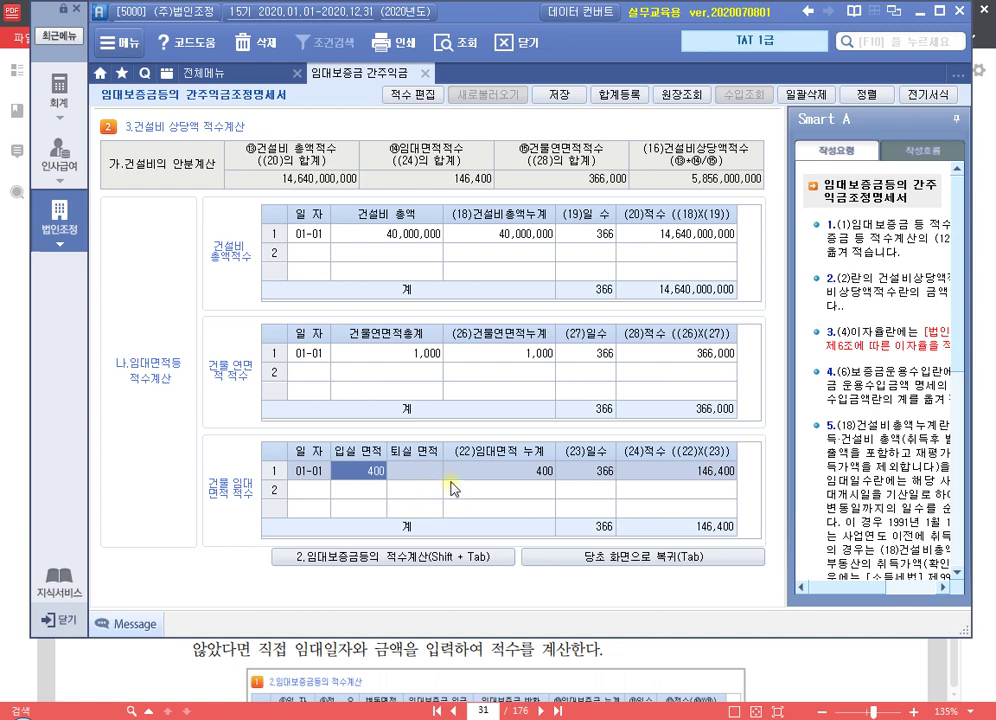
click(603, 563)
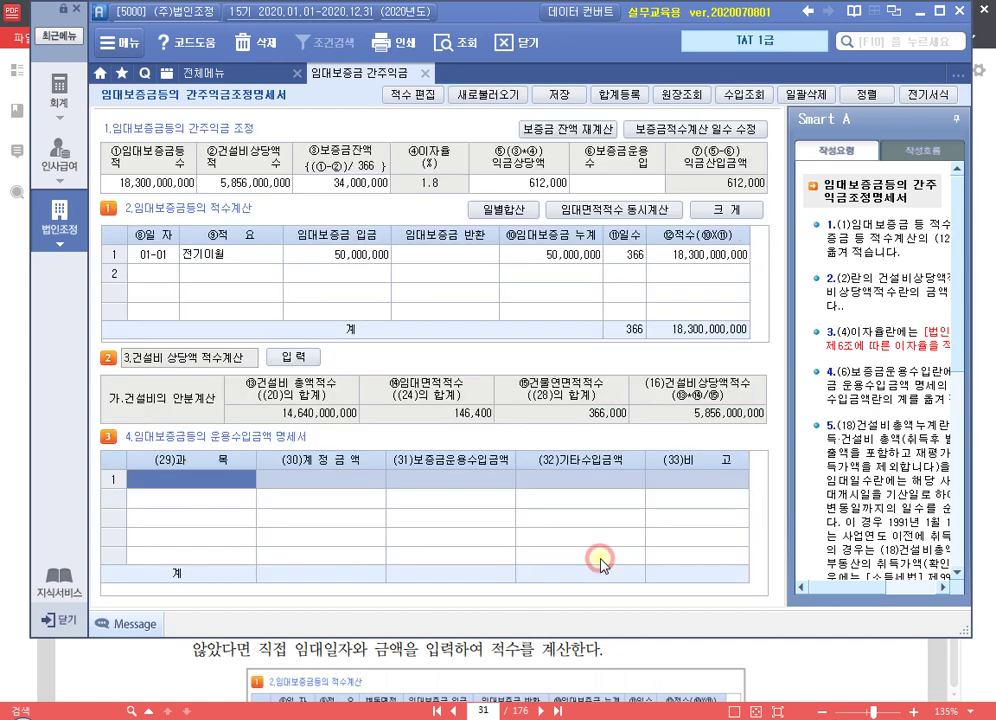
click(272, 186)
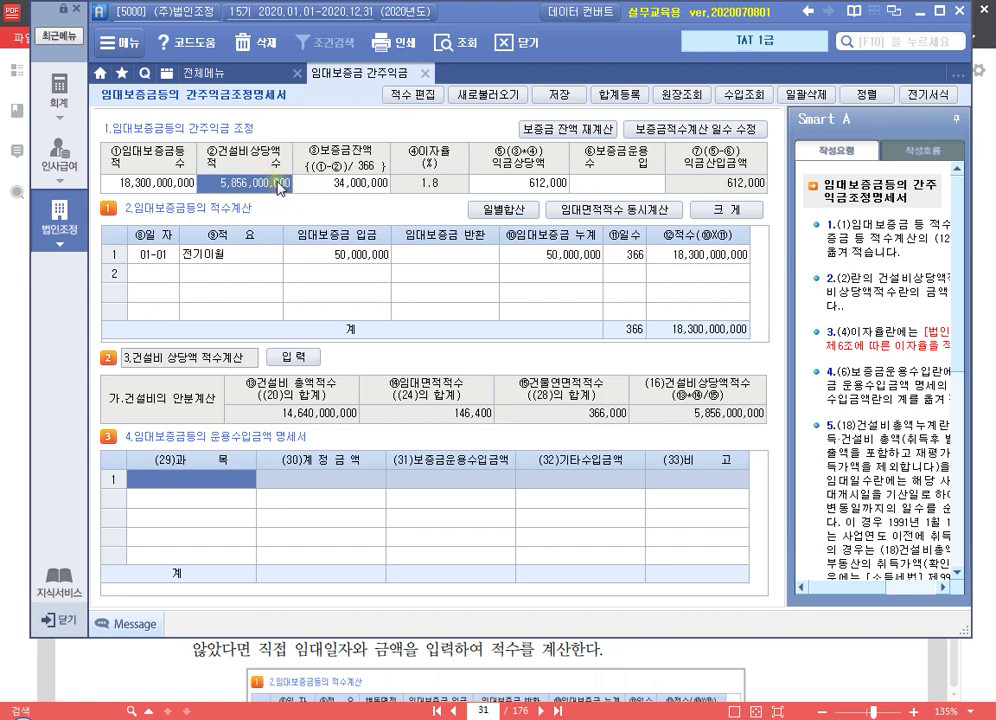
click(562, 186)
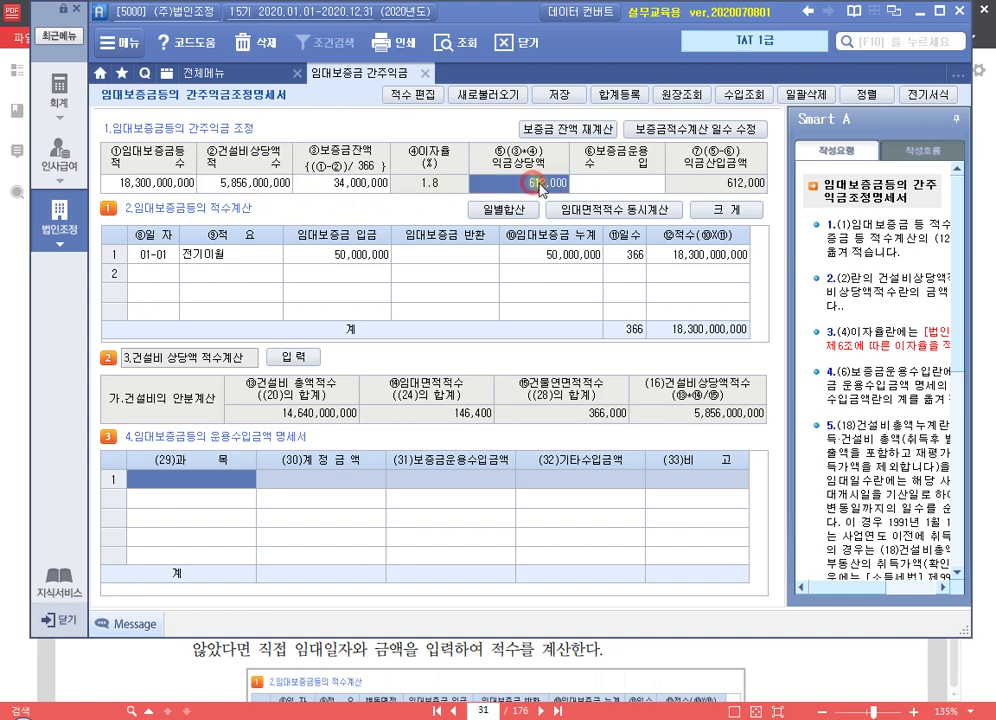
click(607, 186)
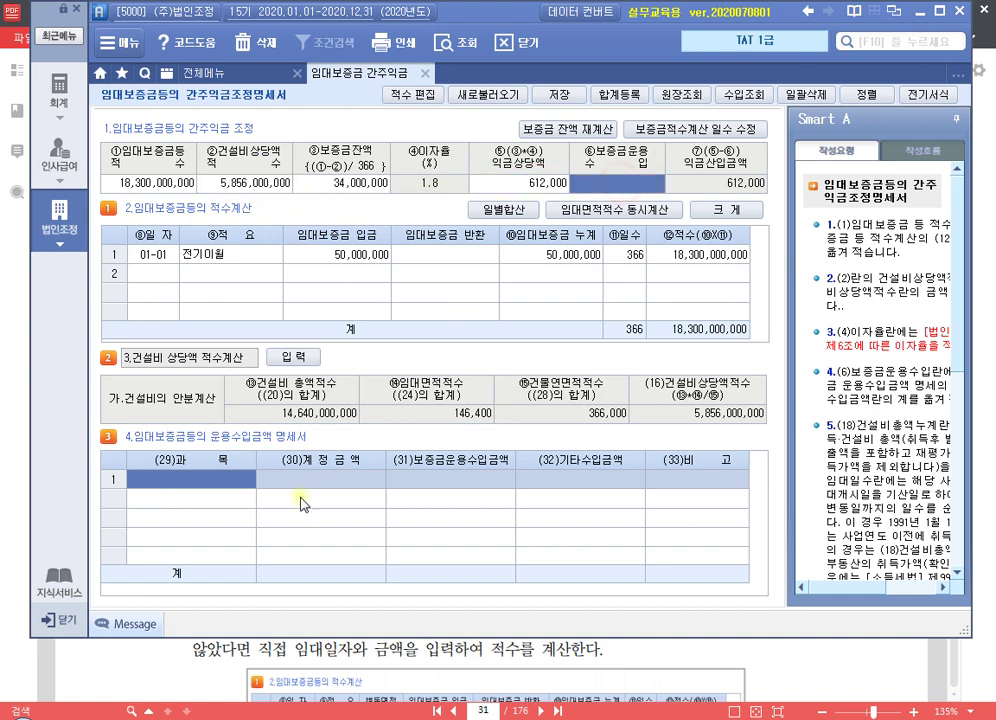
Record 이자수익 in 임대보증금등의 운용수입금액 명세서 with 계정금액 3,700,000 and 보증금운용수입금액 468,000
click(220, 484)
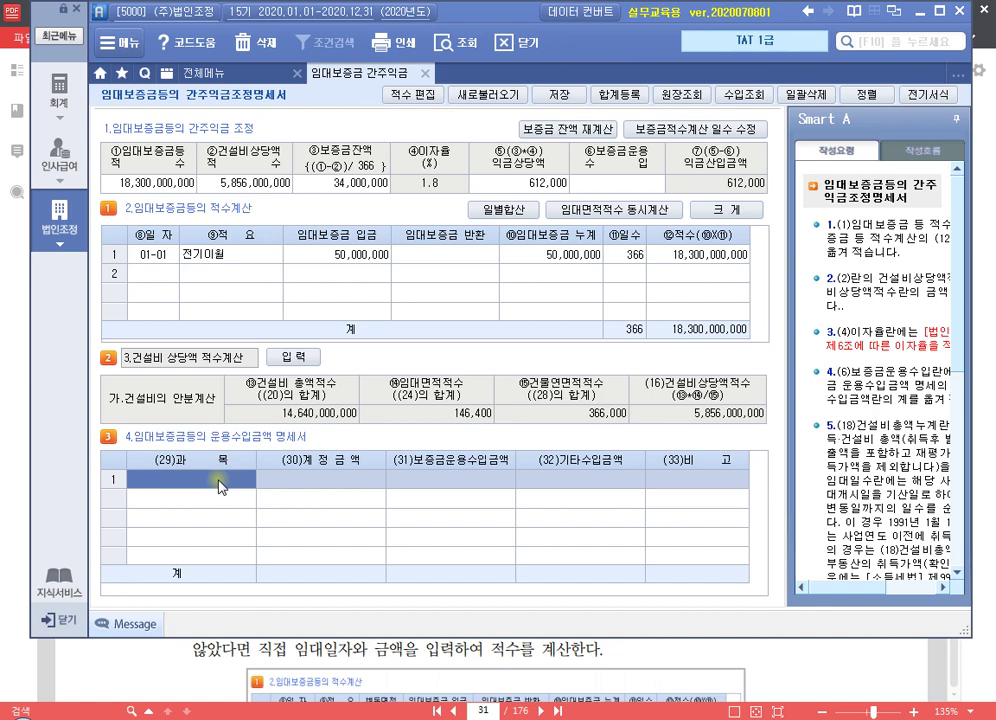
key(F2)
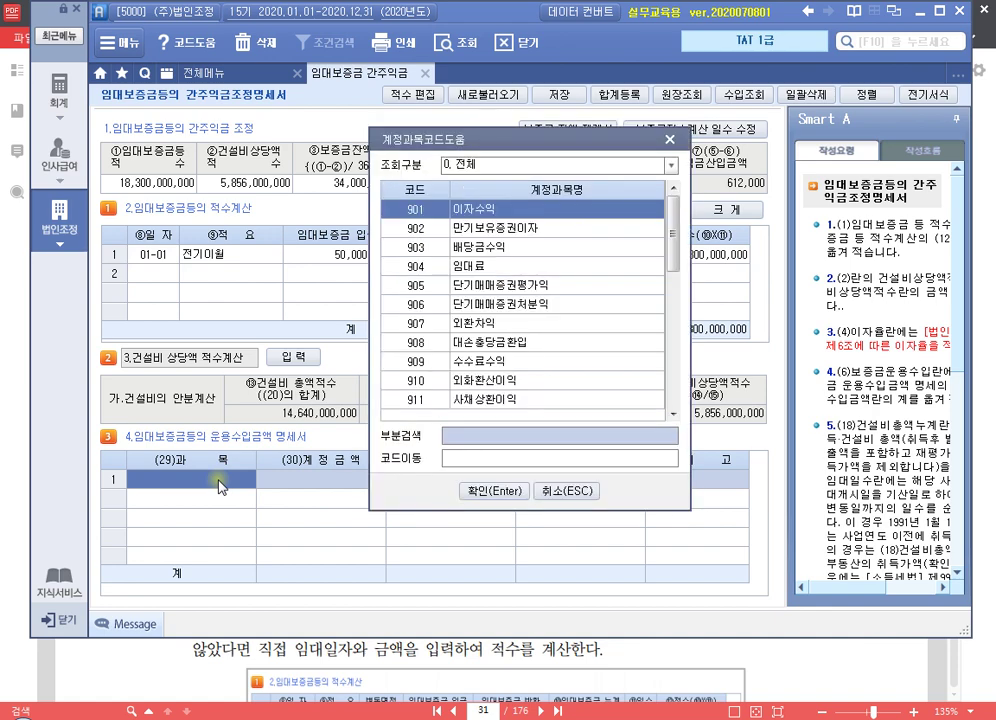
key(Return)
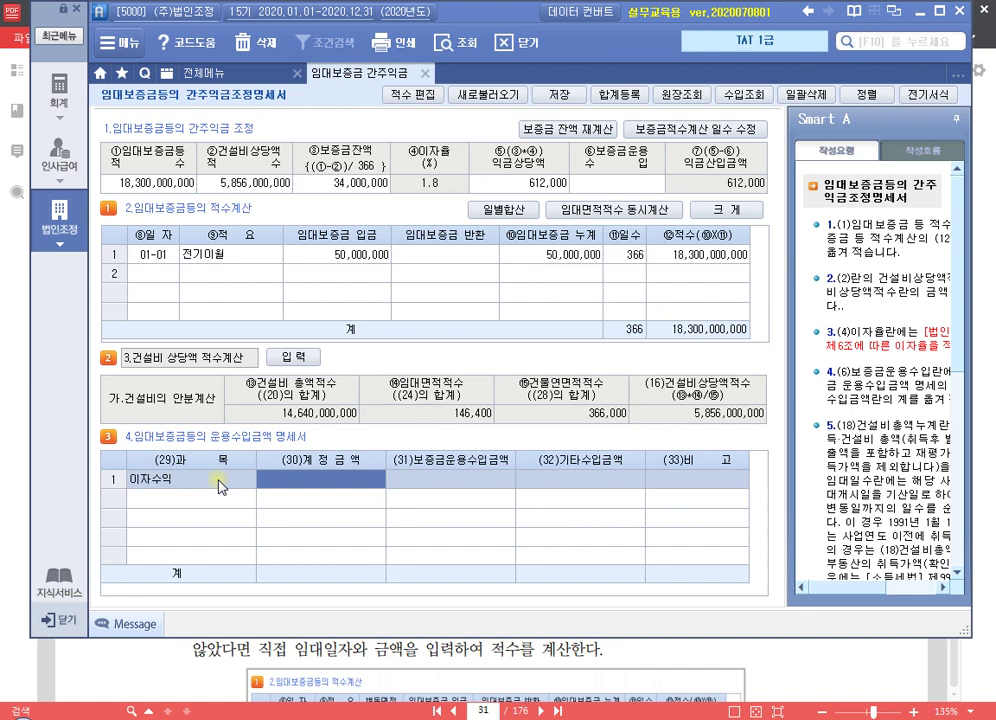
text(3700000)
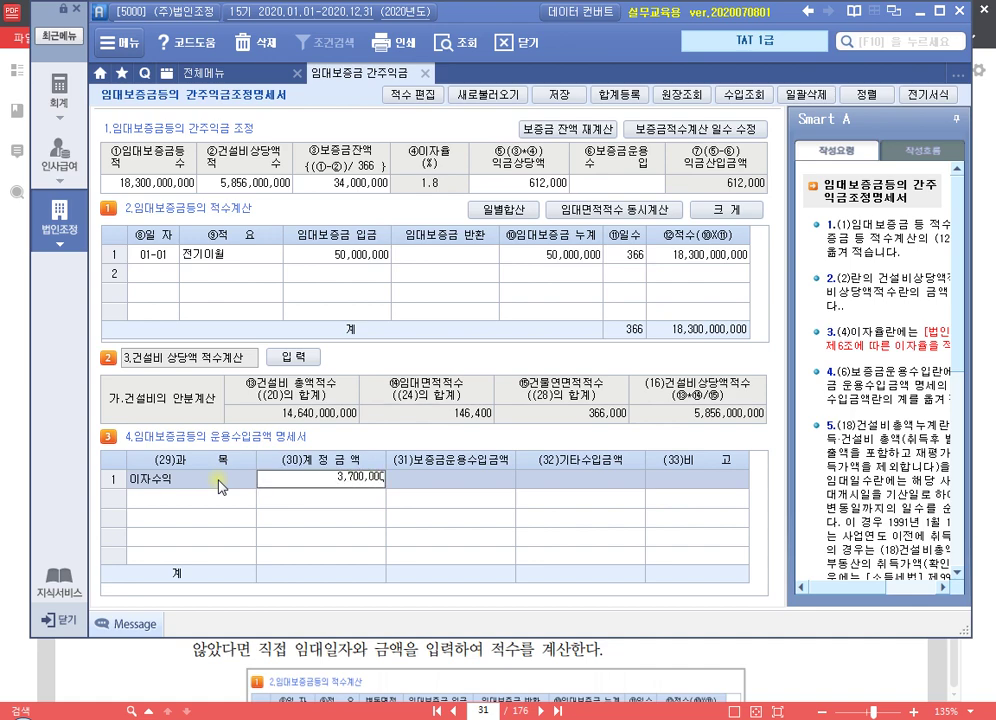
key(Return)
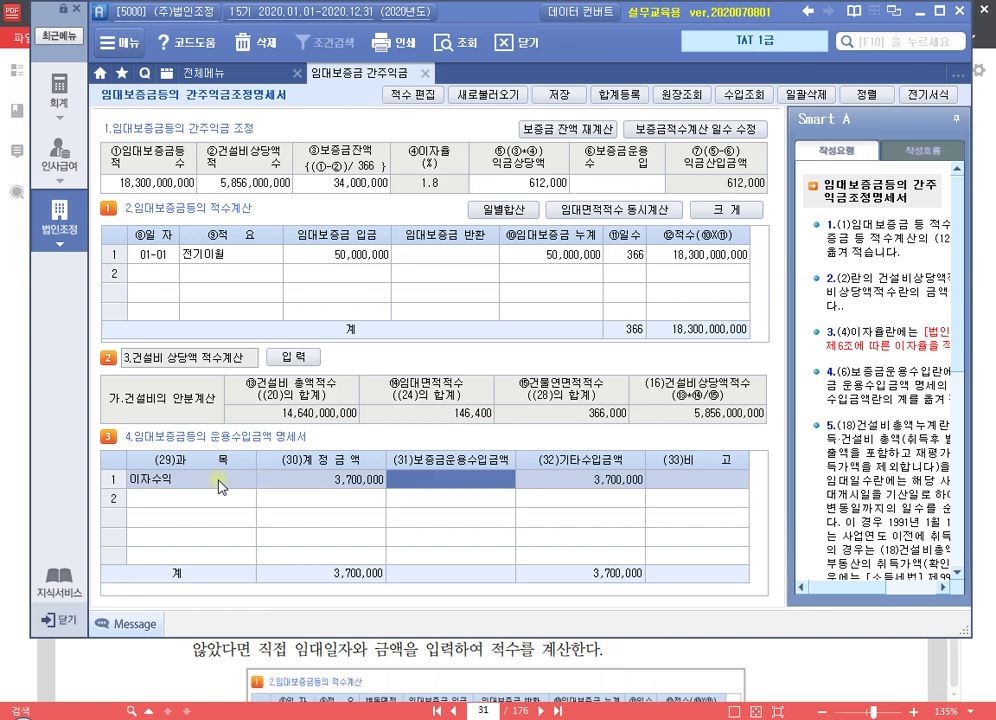
text(468000)
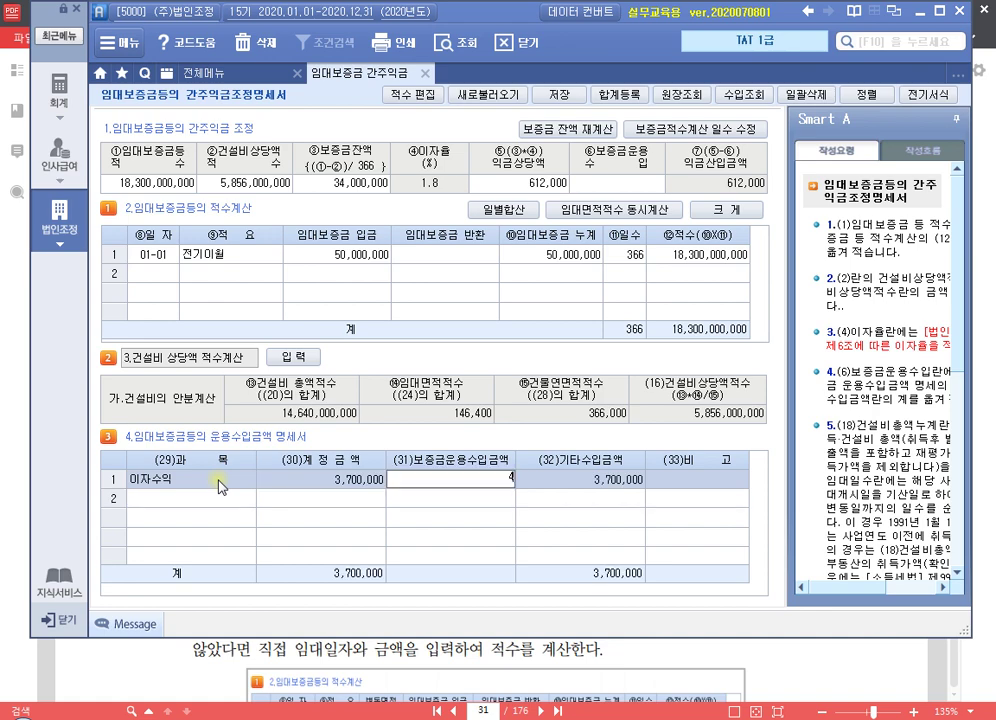
key(Return)
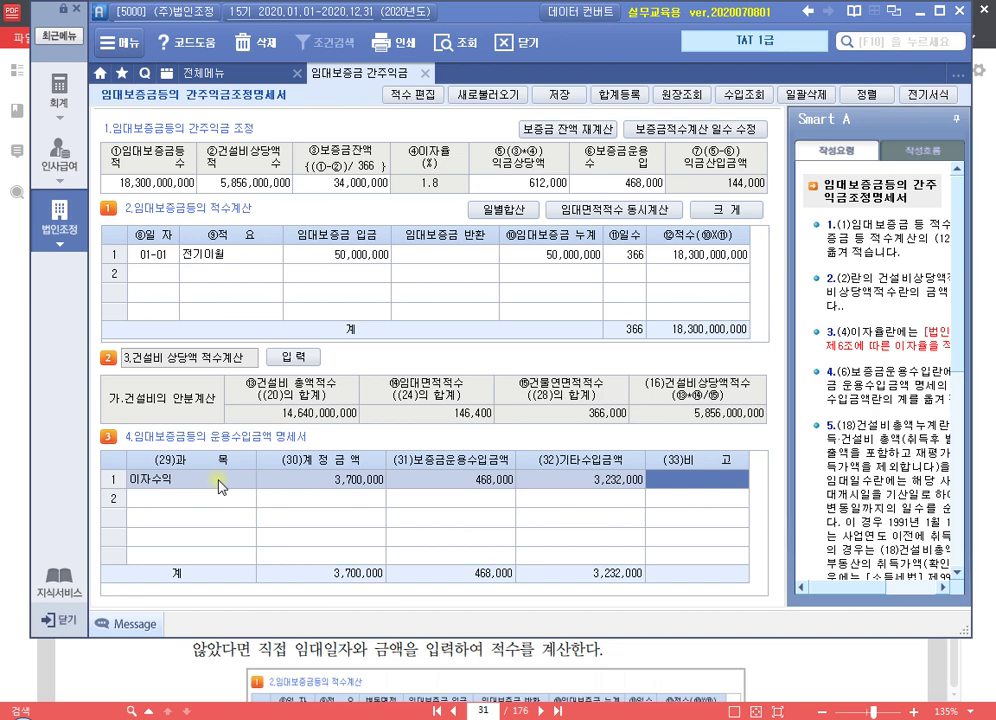
click(440, 482)
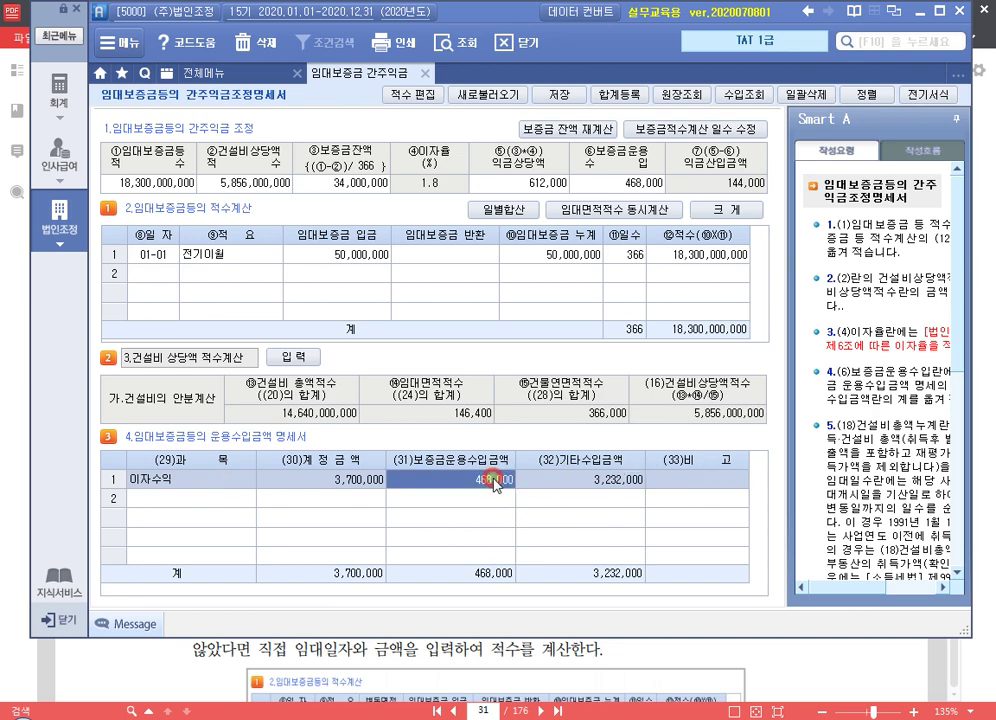
click(652, 186)
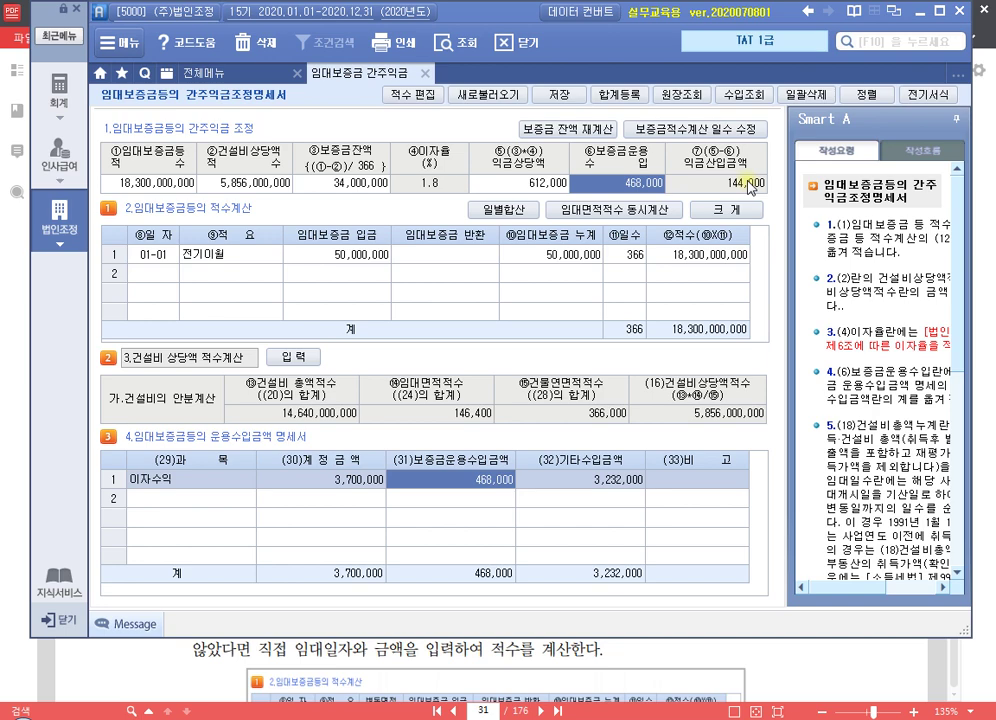
Open 합계등록 and add 임대보증금간주익금 of 144,000 under 익금산입 및 손금불산입, with disposition 기타사외유출
click(632, 101)
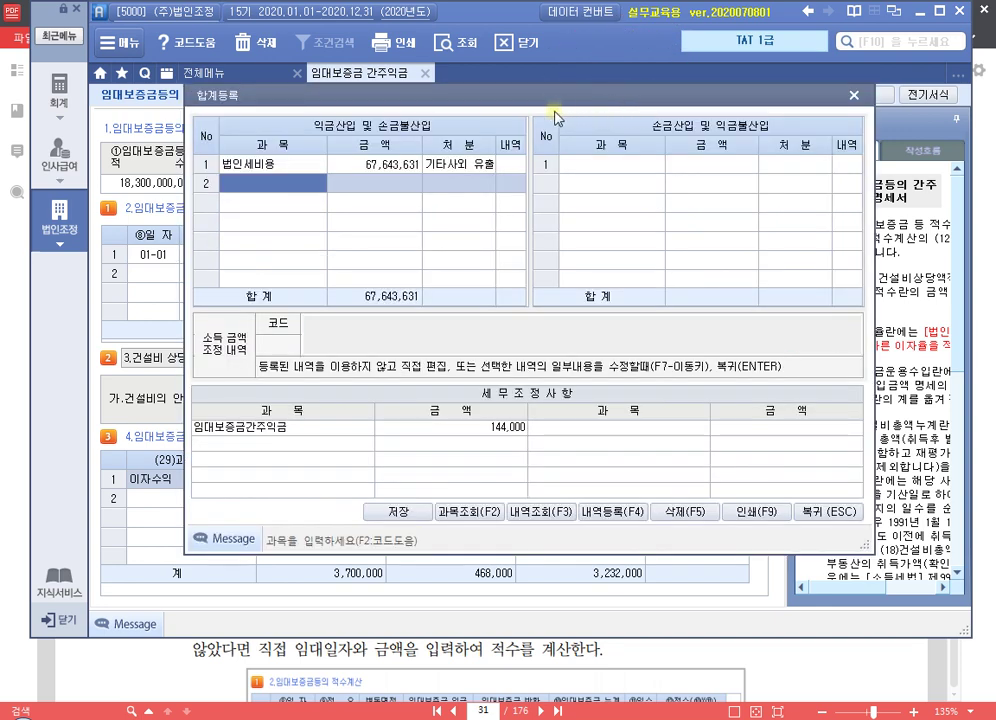
drag(550, 100, 541, 27)
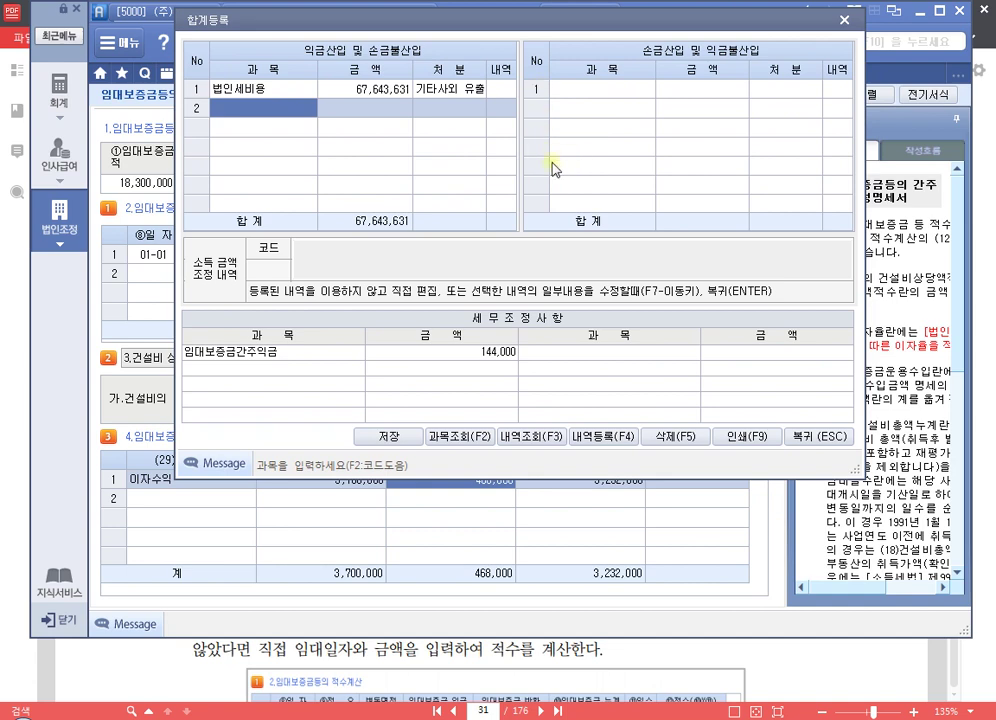
click(240, 356)
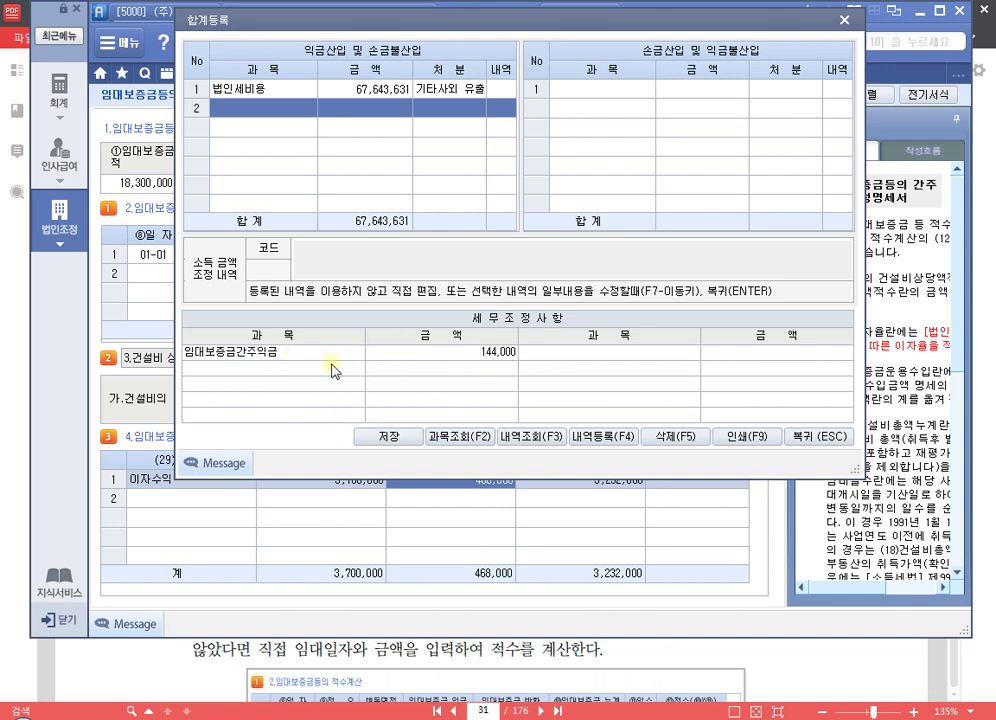
click(280, 110)
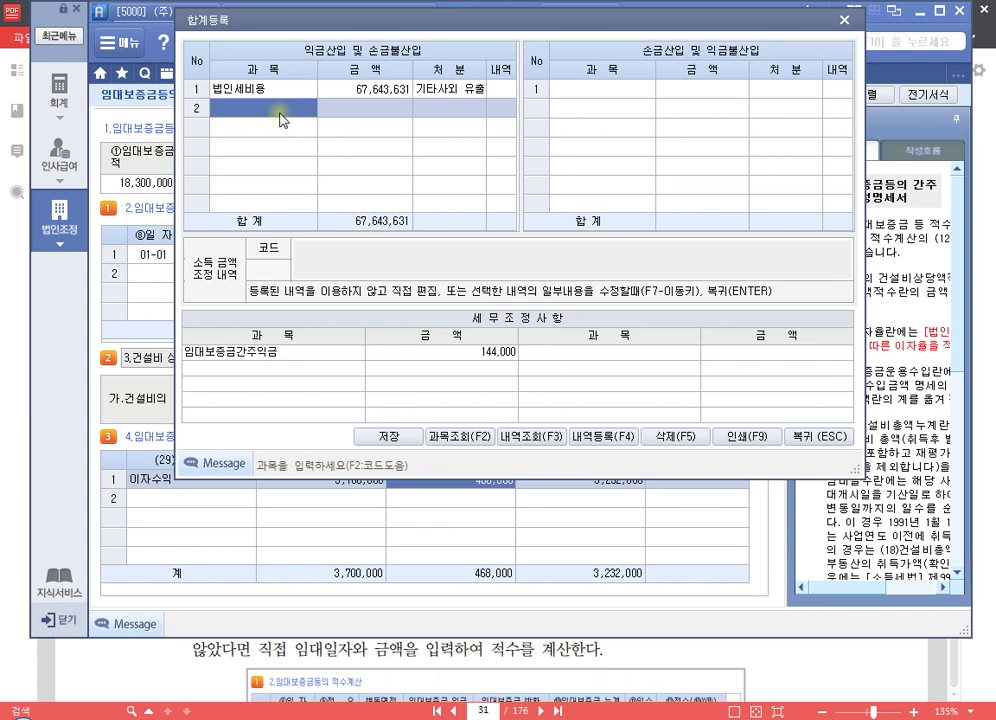
text(임대보증금ㄱ)
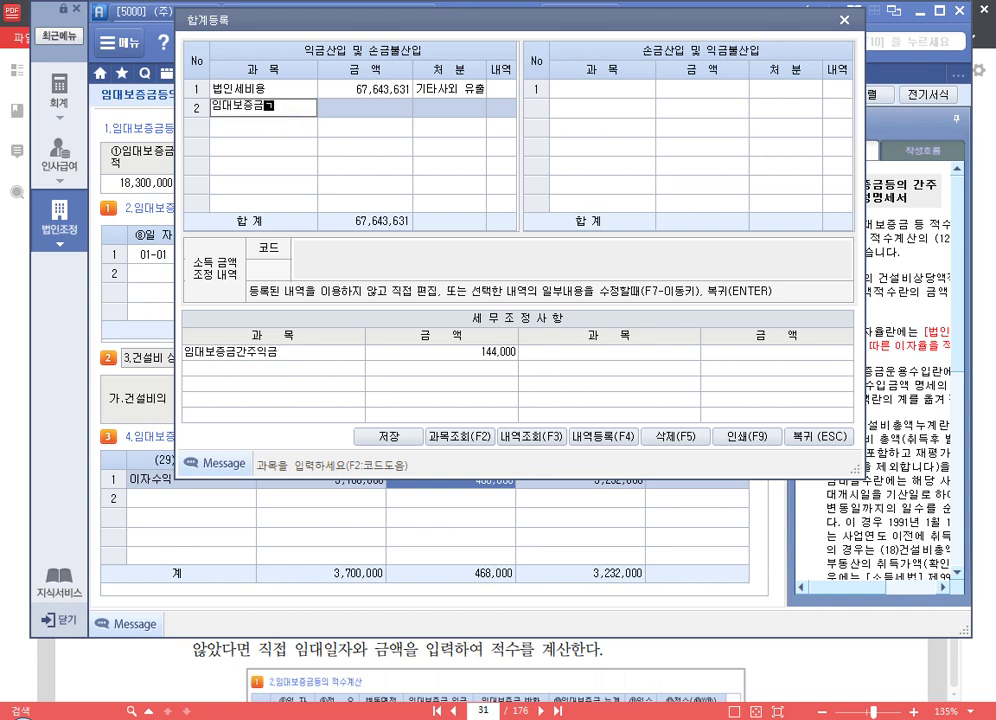
text(간주익금)
key(Return)
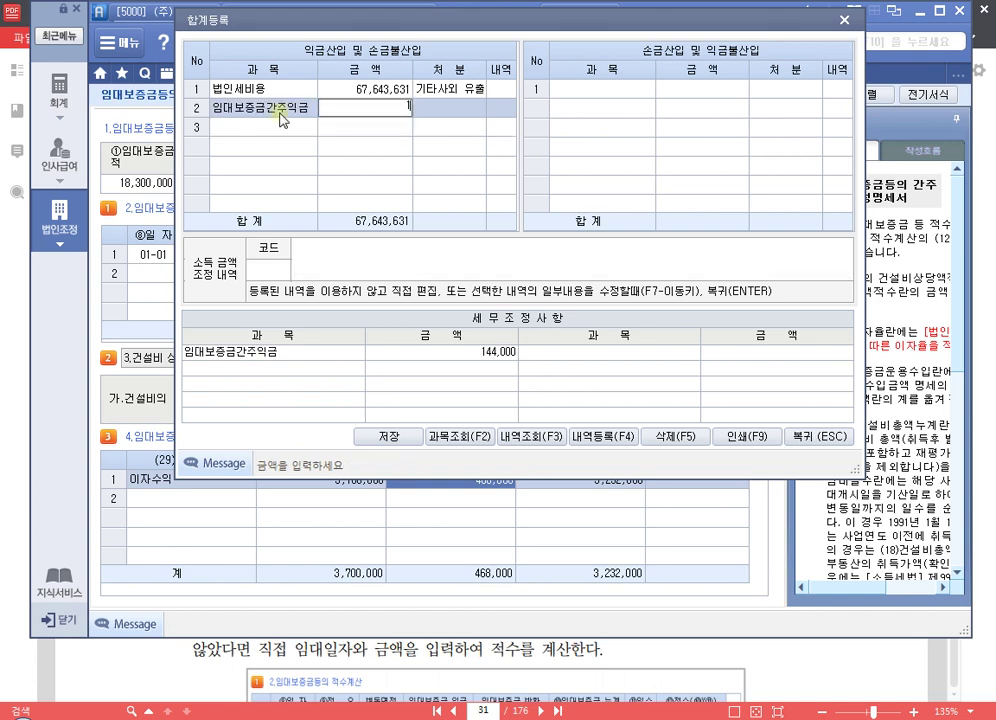
text(1440000)
key(Return)
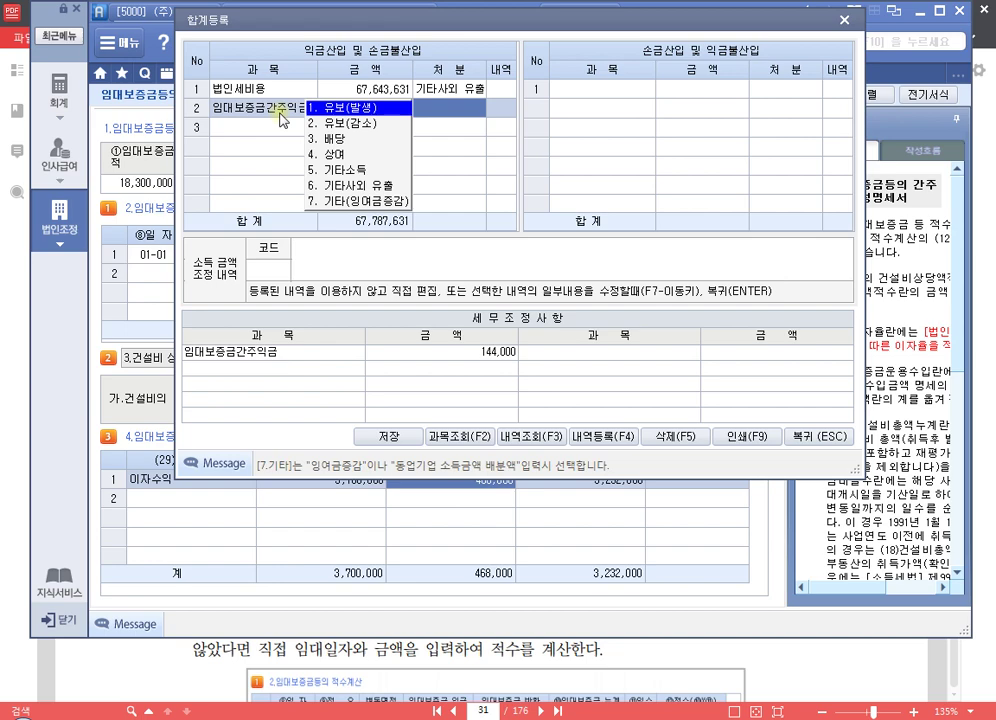
key(6)
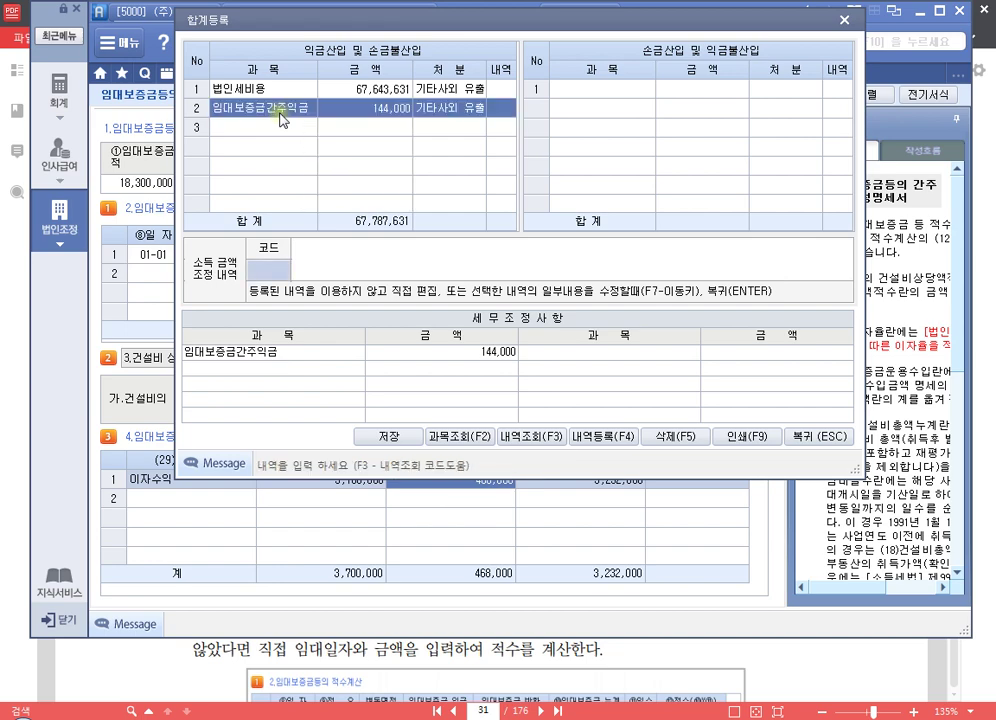
Enter "익금산입 임대보증금간주익금 기타사외유출" as the 소득금액 조정 내역 of the 임대보증금간주익금 row and check the entry
key(F7)
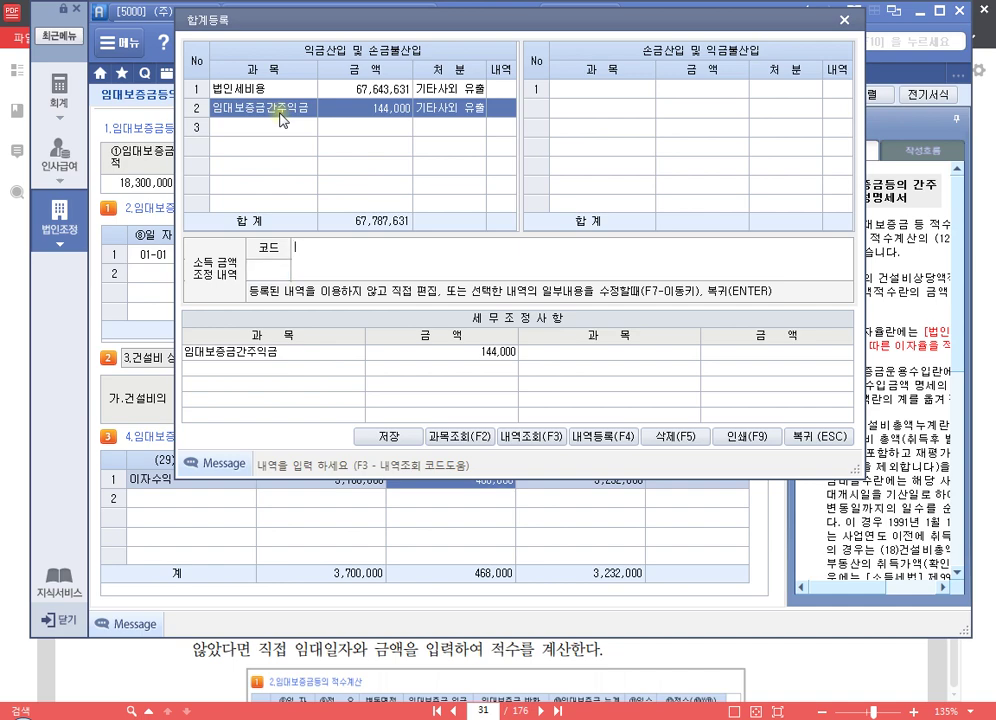
text(익금산입 ㅇ)
text(대보증금간)
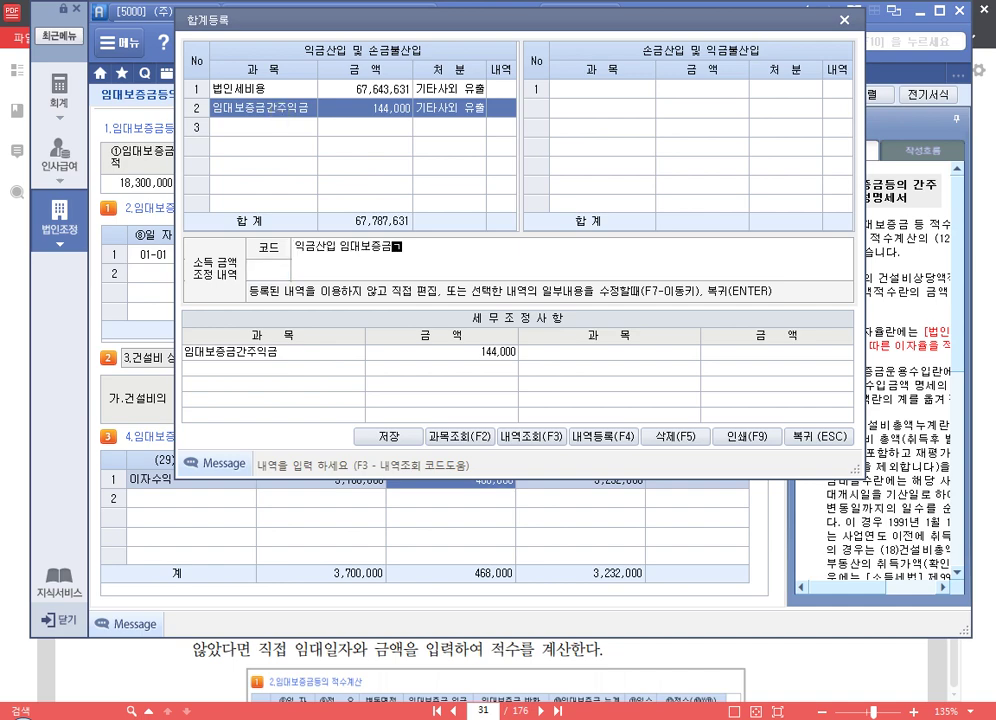
text(주익금 기타사외유)
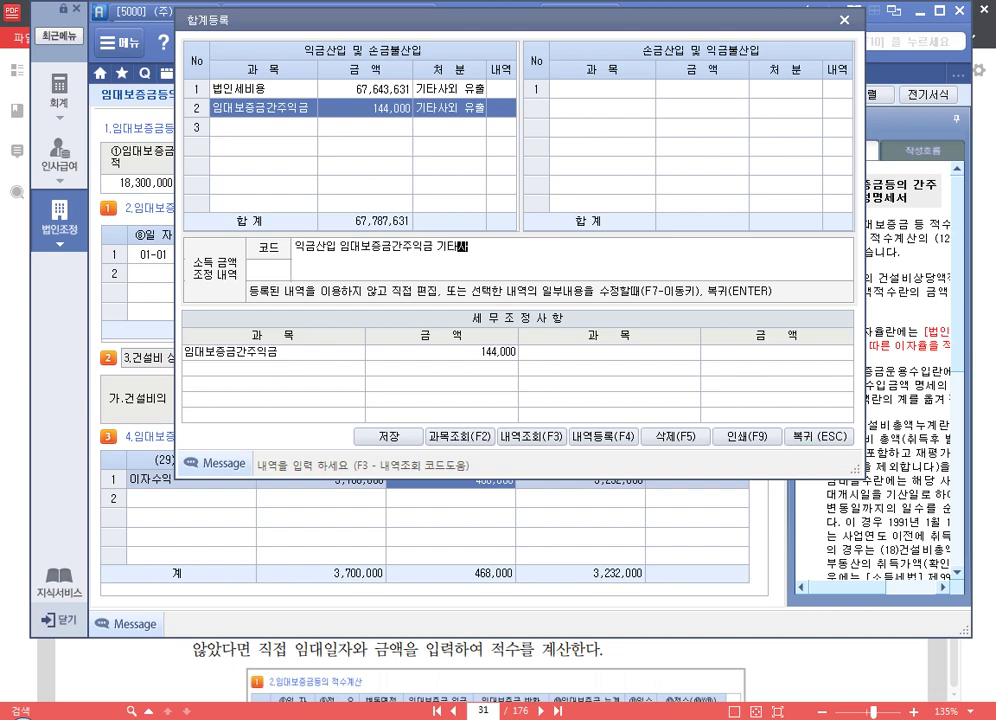
text(출)
key(Return)
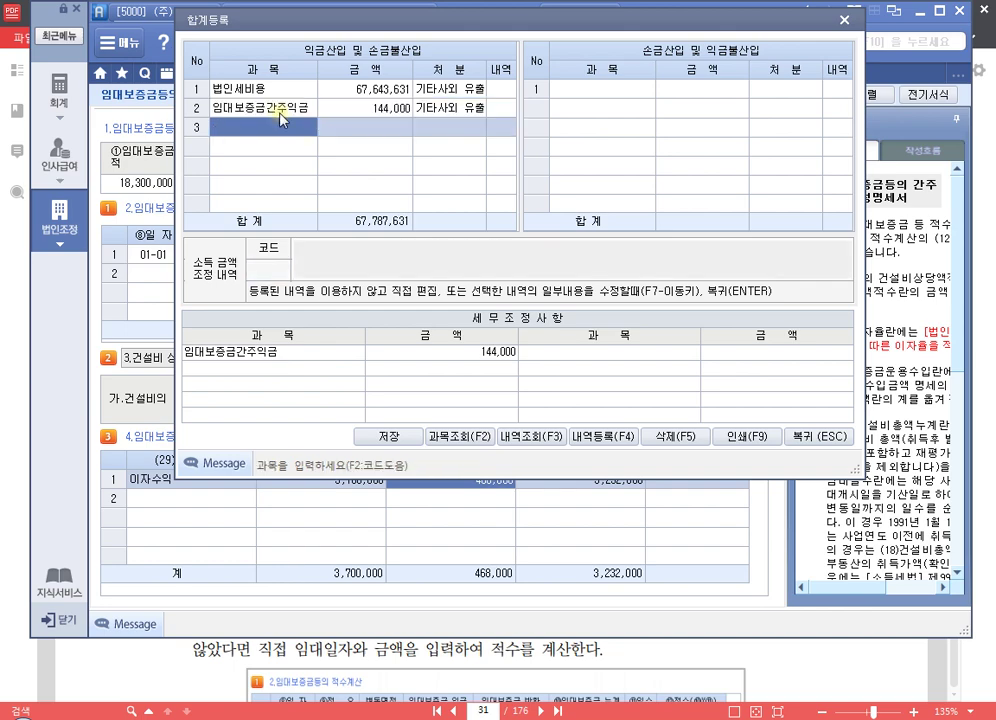
click(281, 118)
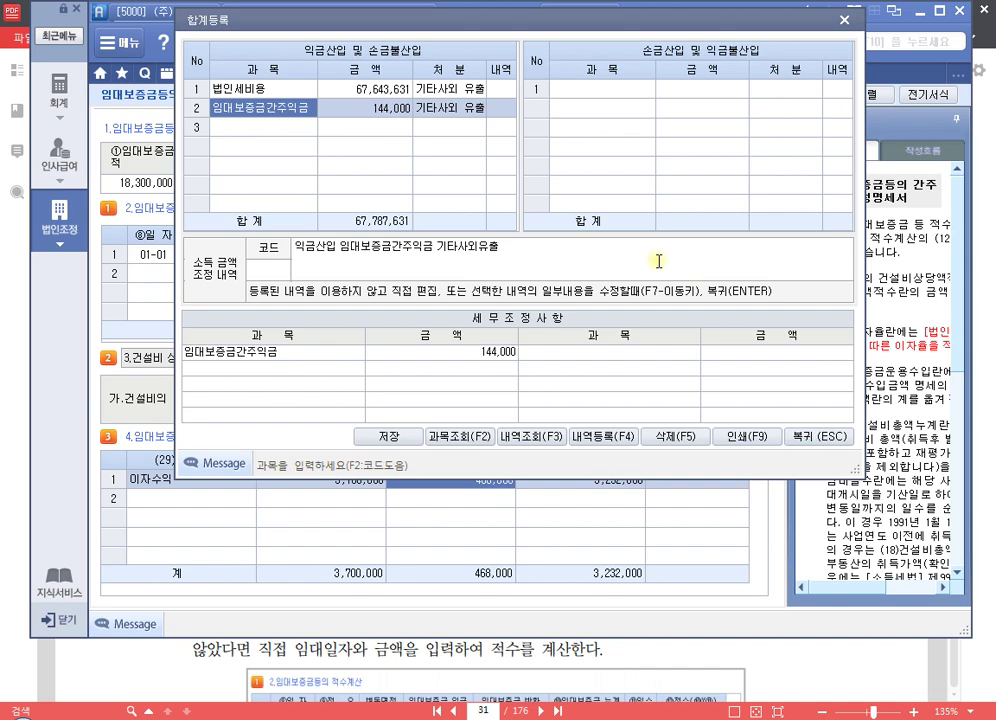
Leave 합계등록 and save the 임대보증금등의 간주익금조정명세서
click(823, 442)
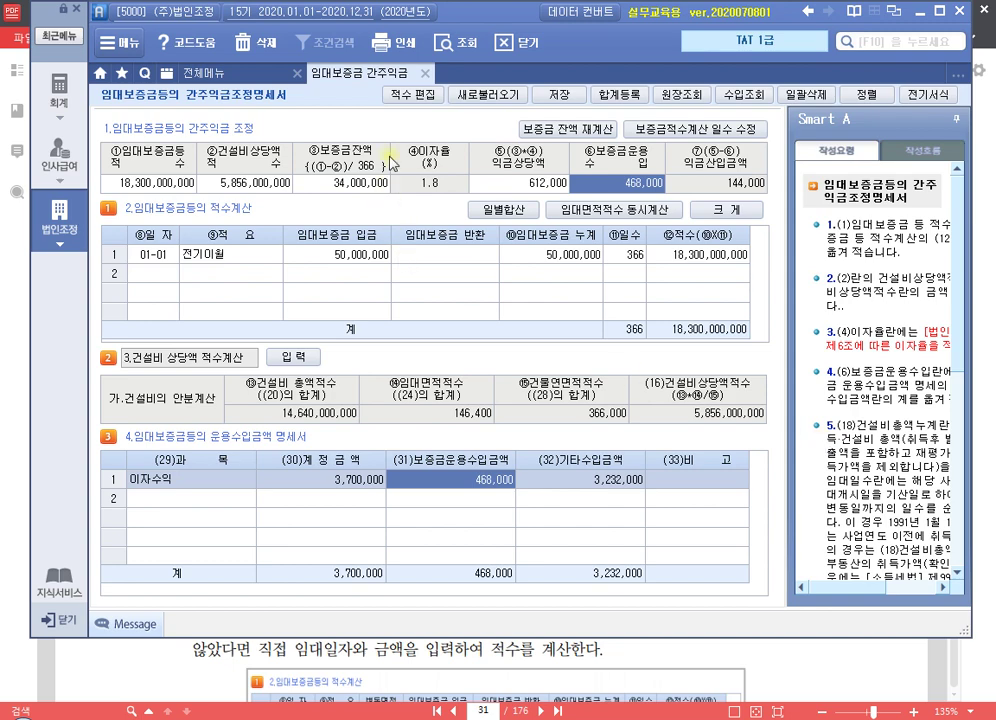
click(555, 94)
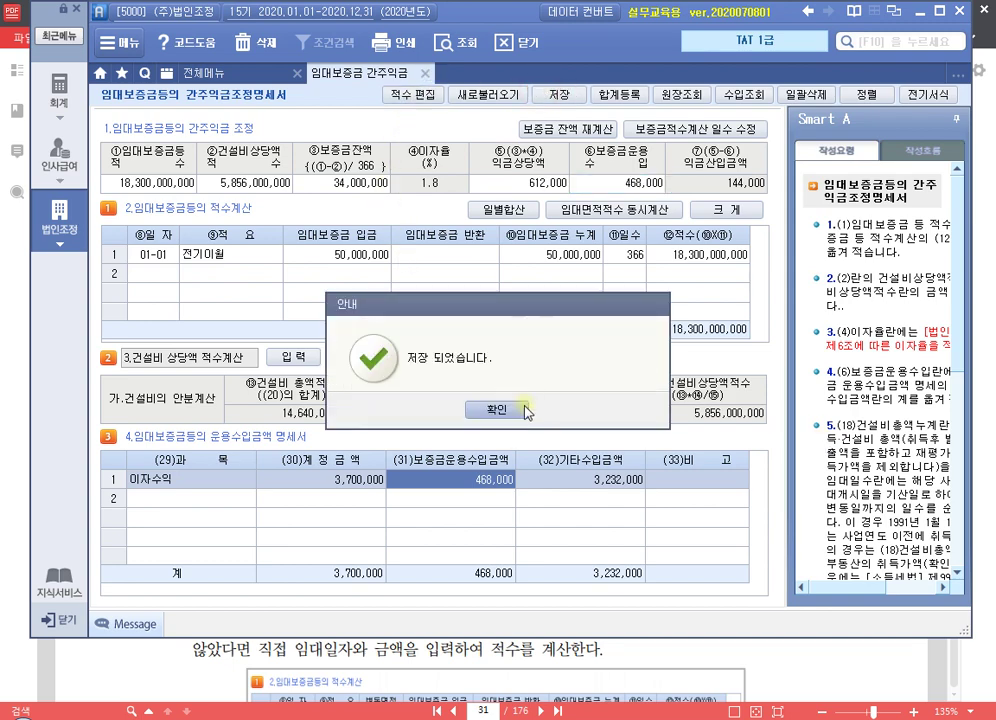
click(437, 409)
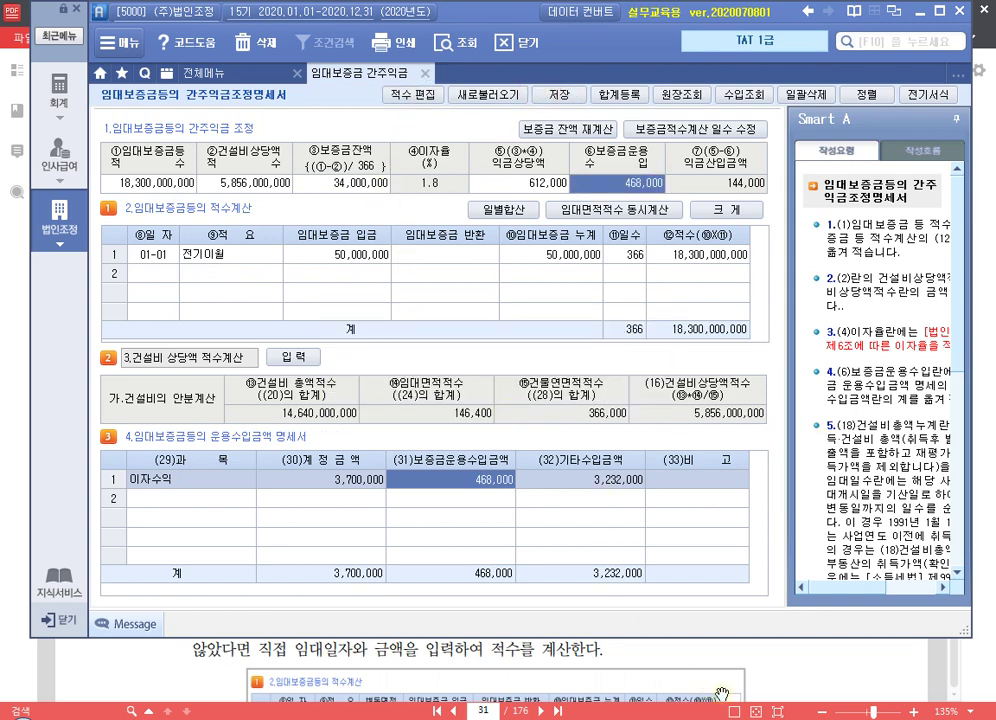
Switch to the PDF textbook in 알PDF and look through the remaining explanation up to section 03 조정후 수입금액명세서
click(813, 665)
scroll(680, 400, down, 15)
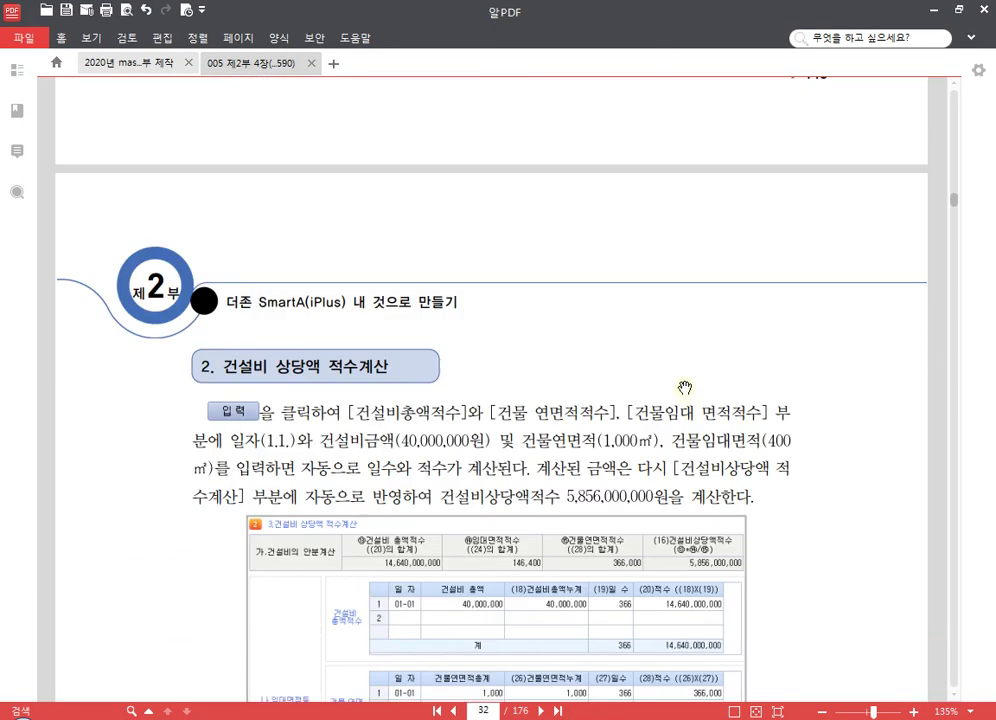
scroll(685, 388, down, 15)
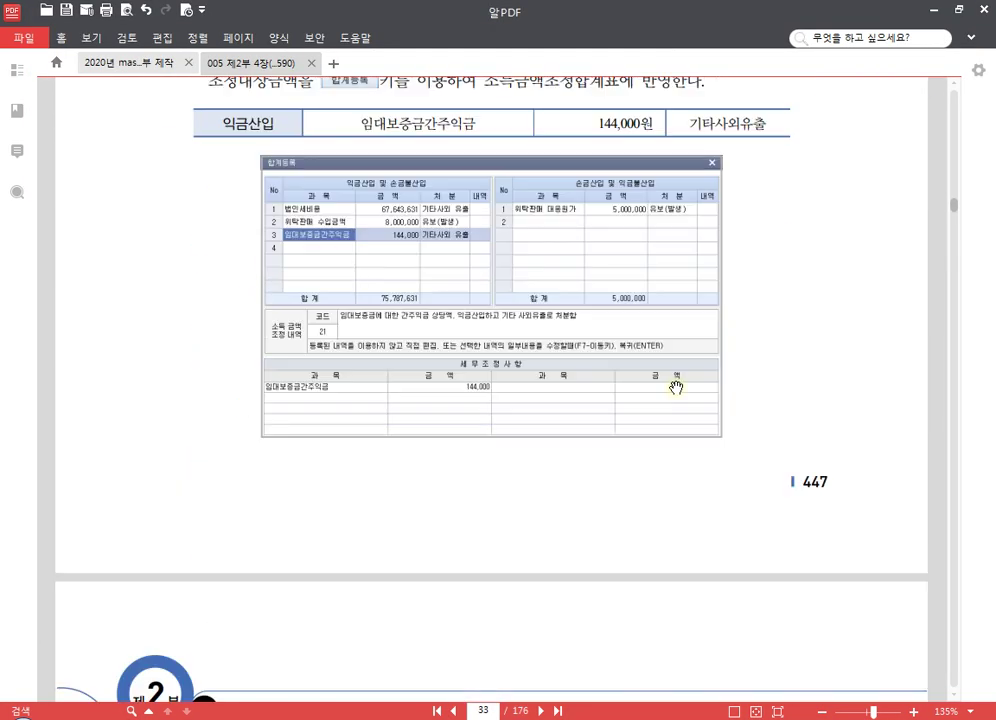
scroll(673, 392, down, 3)
scroll(512, 340, up, 1)
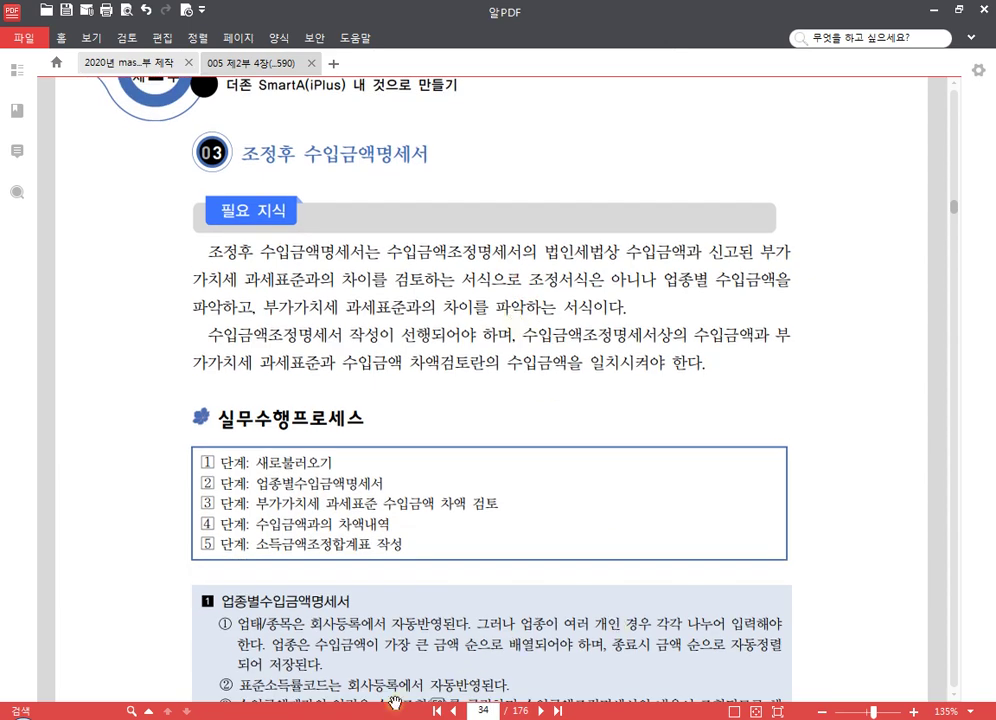
Return to Smart A, close the 임대보증금 간주익금 form and open 수입금액조정명세서
key(alt+Tab)
click(426, 73)
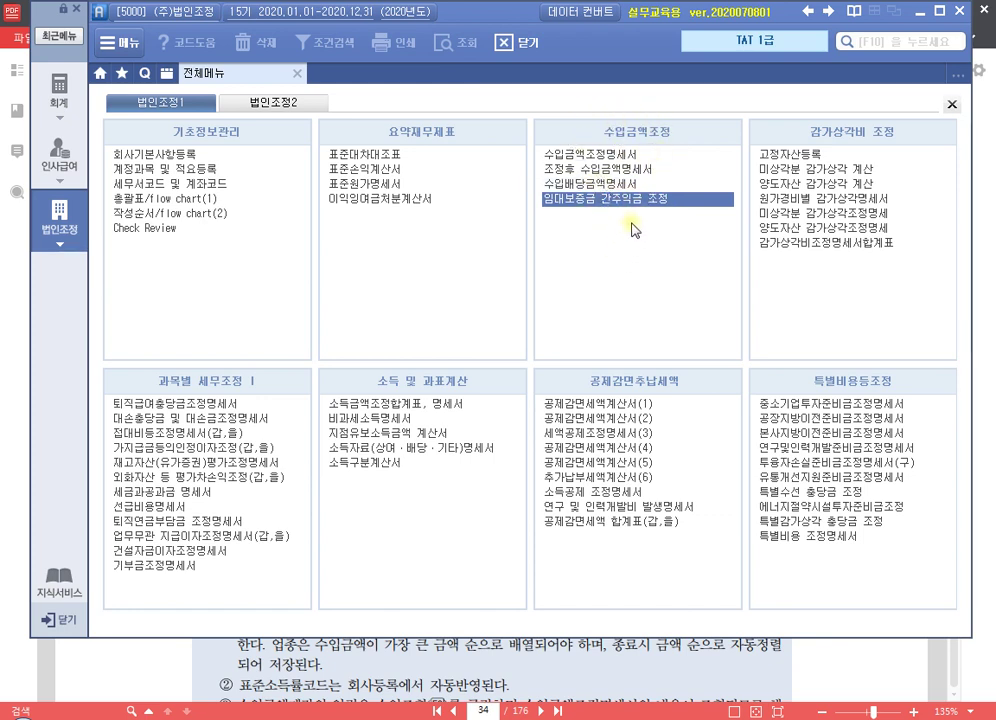
click(641, 157)
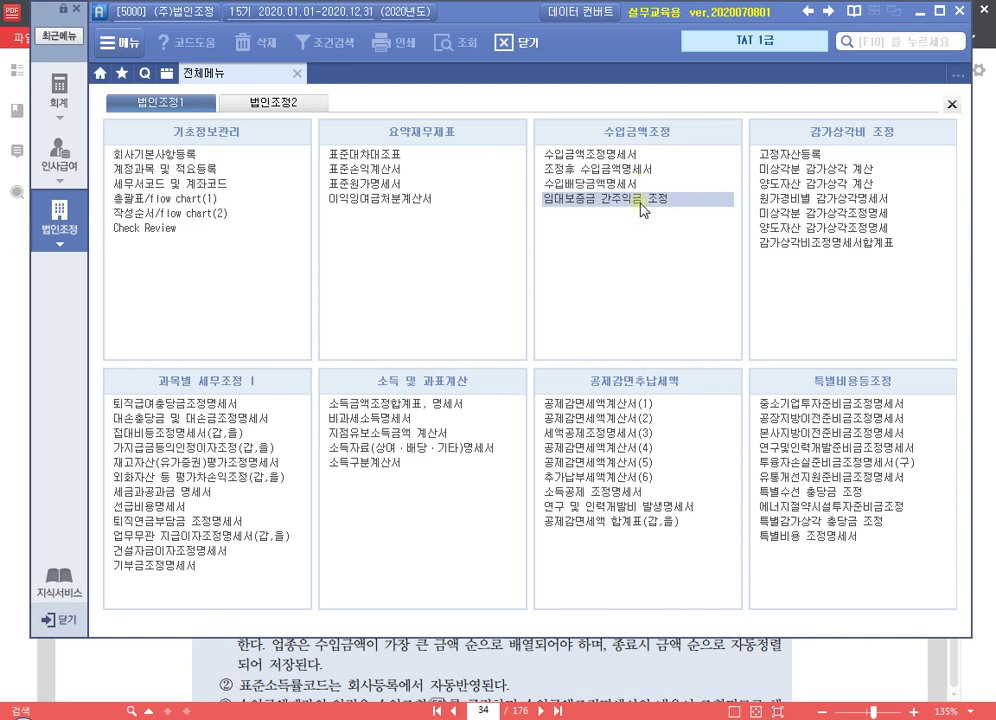
click(642, 199)
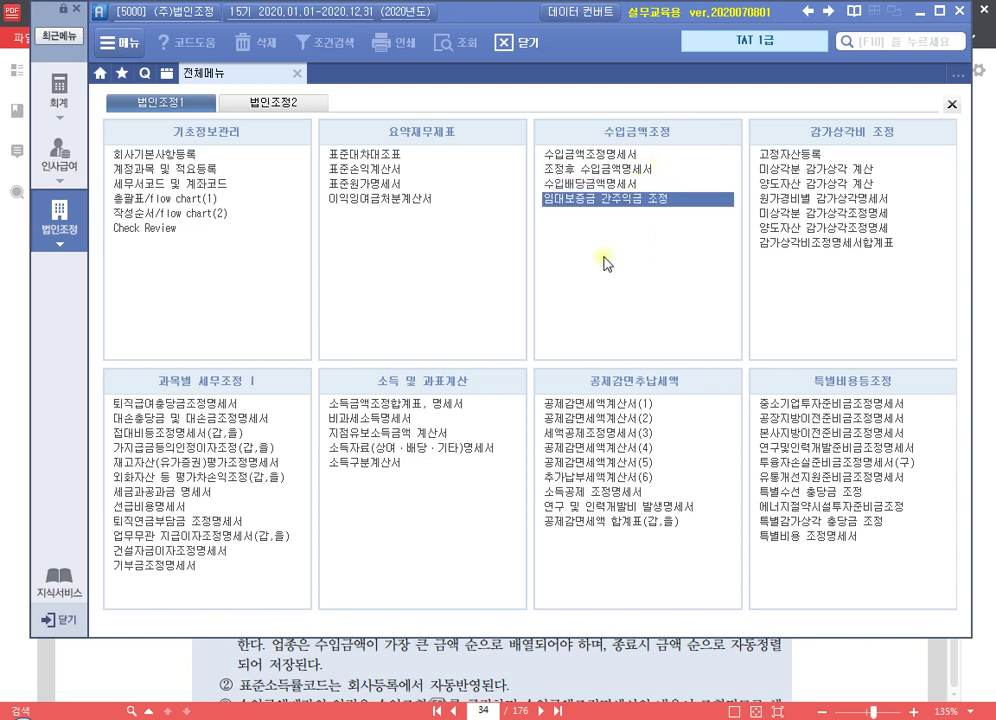
click(628, 157)
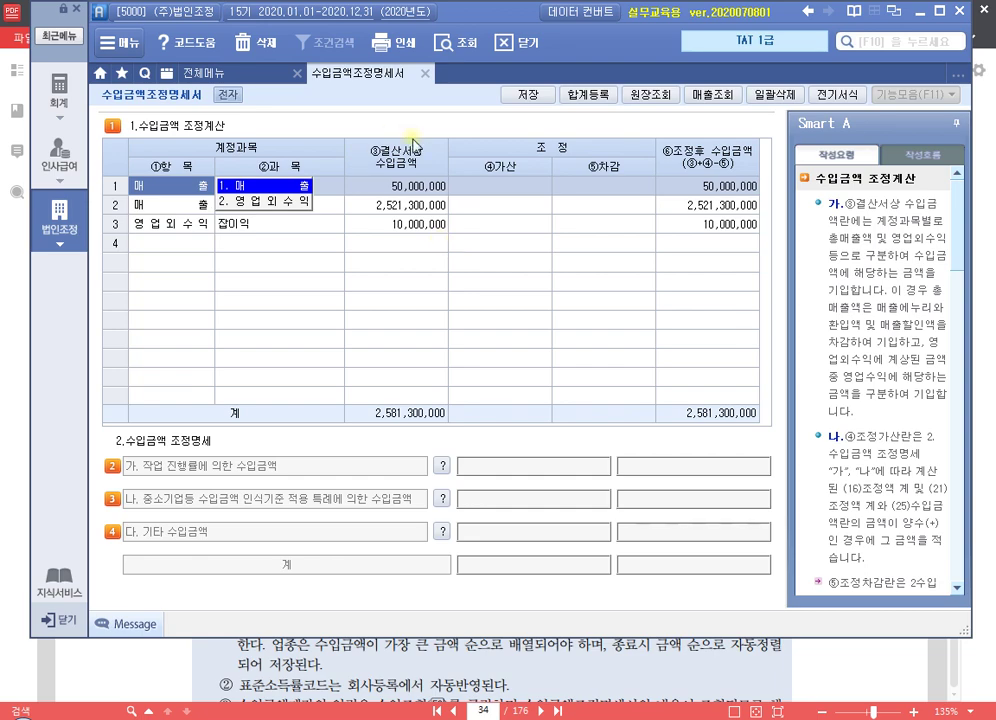
Look at the 다. 기타 수입금액 detail table, and at the 가산 column of the 상품매출 row in 수입금액 조정계산
click(446, 534)
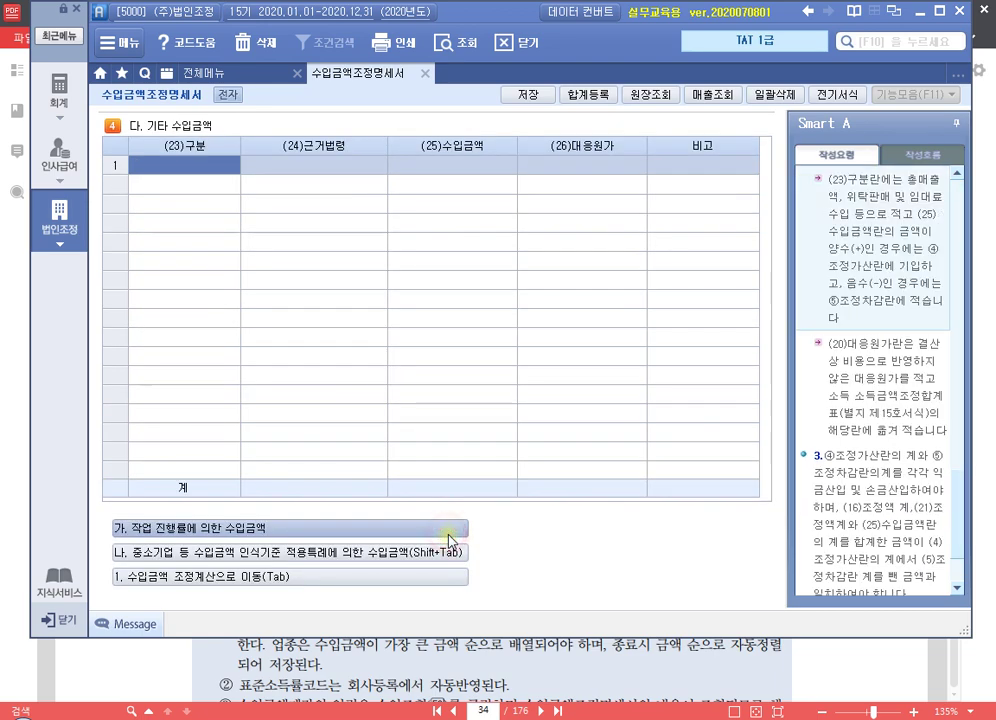
click(362, 576)
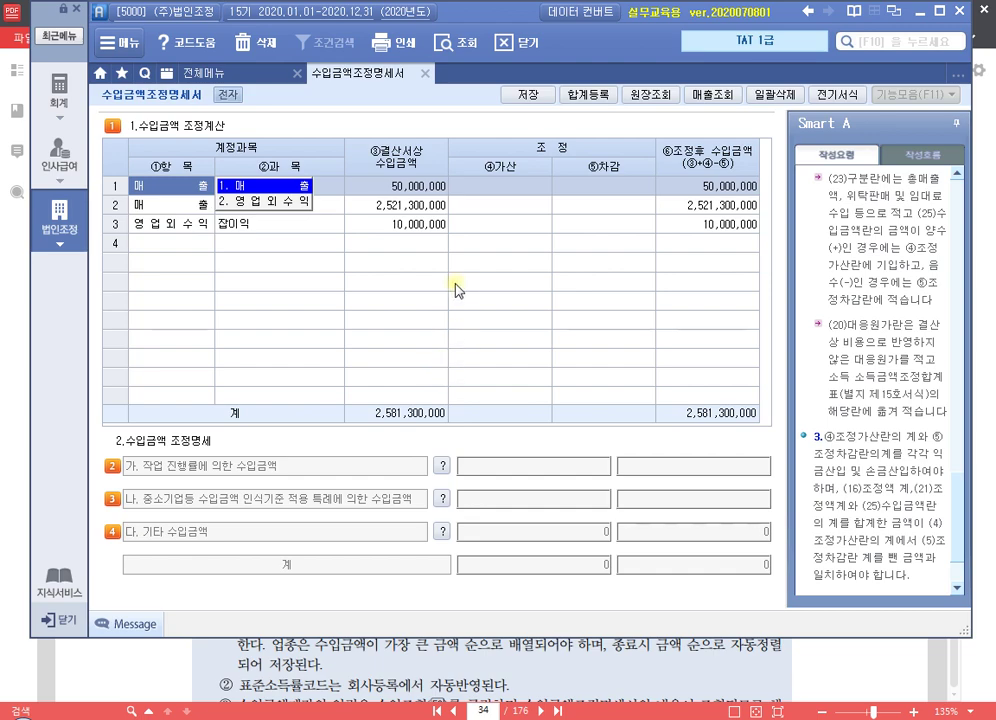
click(521, 194)
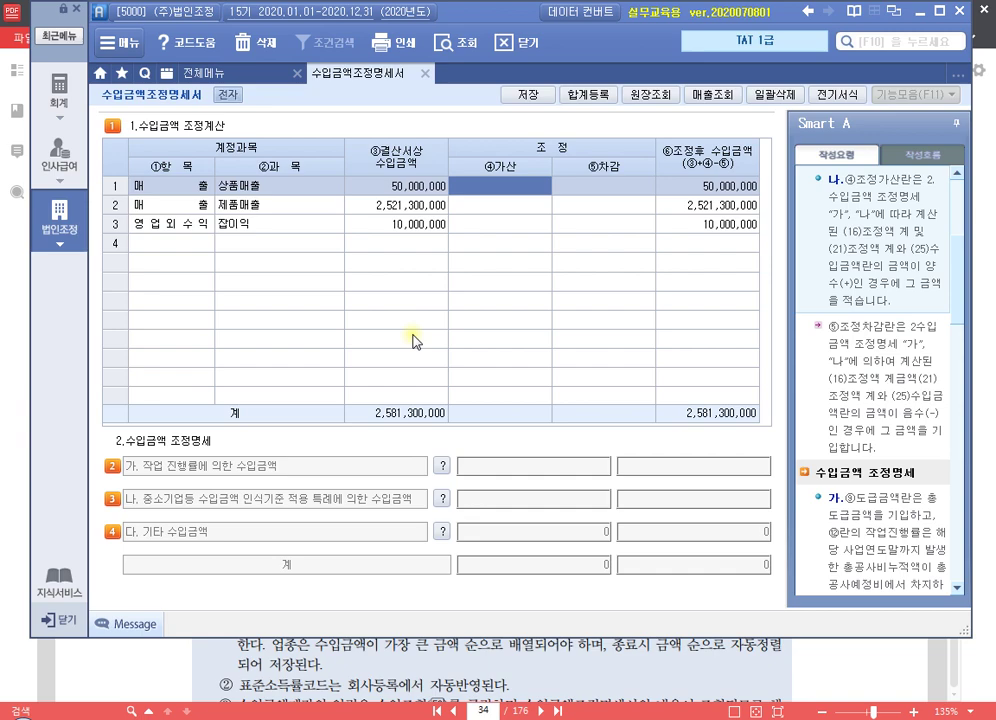
Enter a 위탁매출 row in 다. 기타 수입금액 with 수입금액 8,000,000 and 대응원가 5,000,000
click(441, 531)
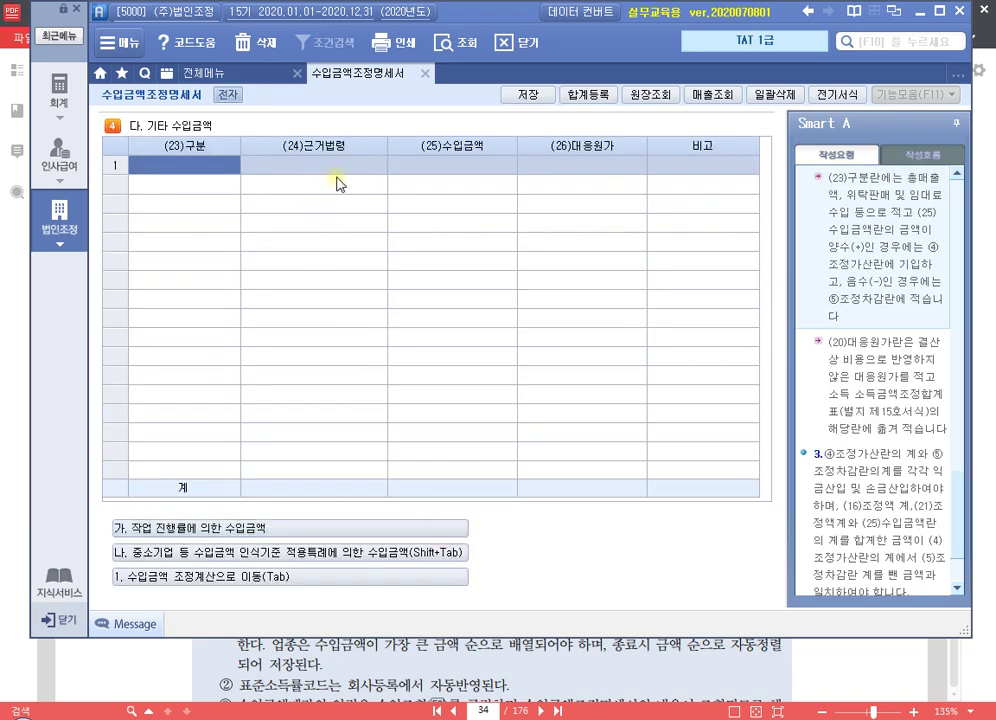
text(위탁매출)
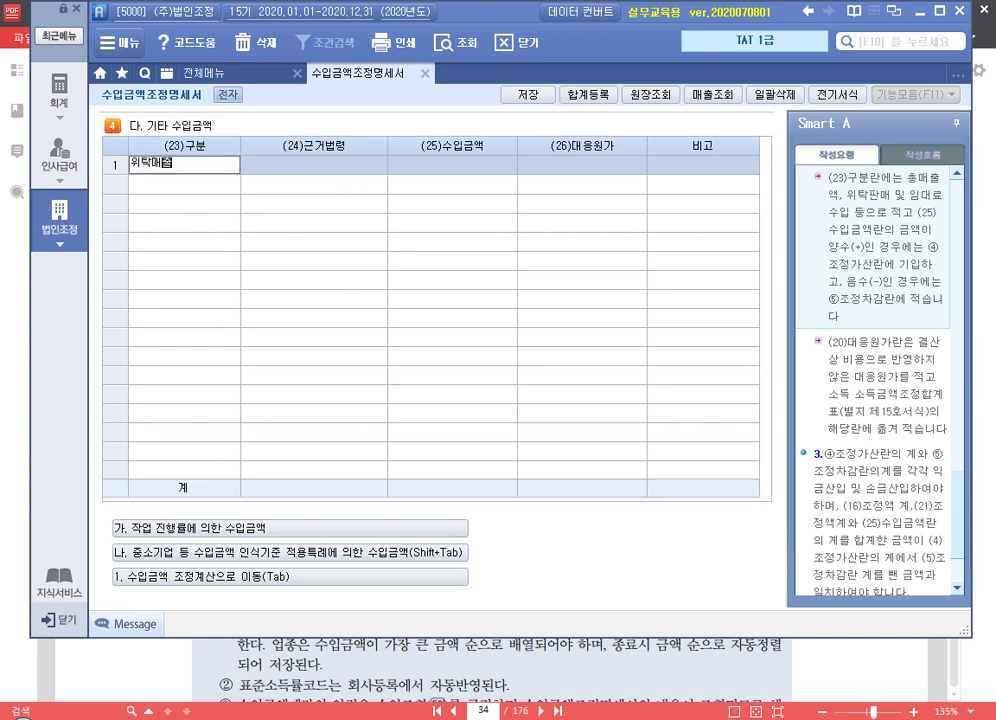
key(Return)
key(Return)
text(10)
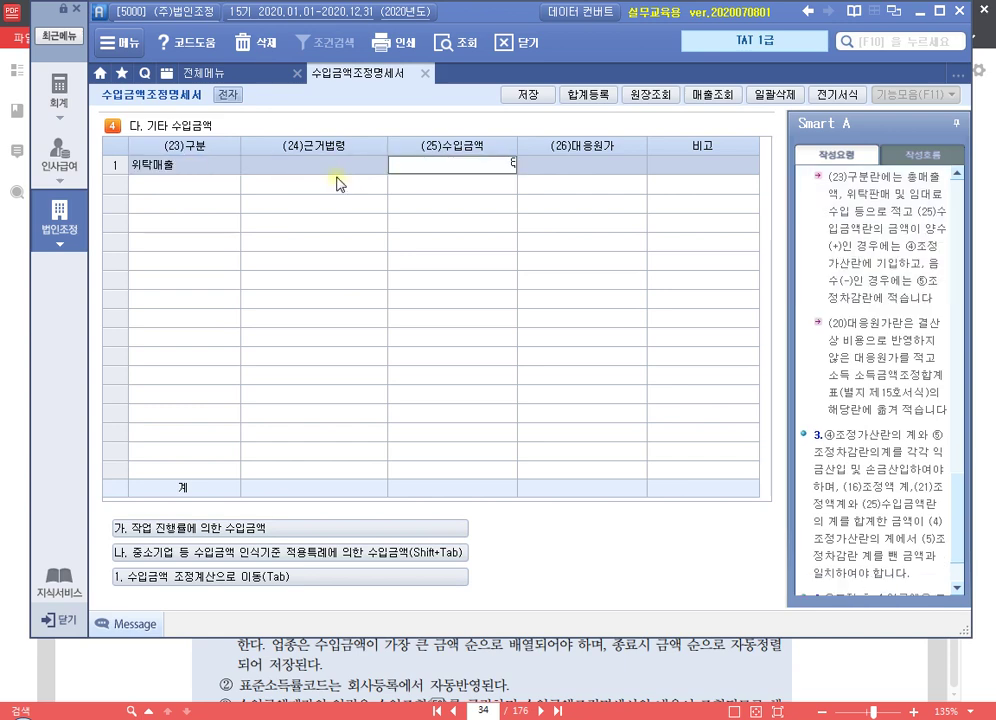
text(8000000)
key(Return)
text(5000000)
key(Return)
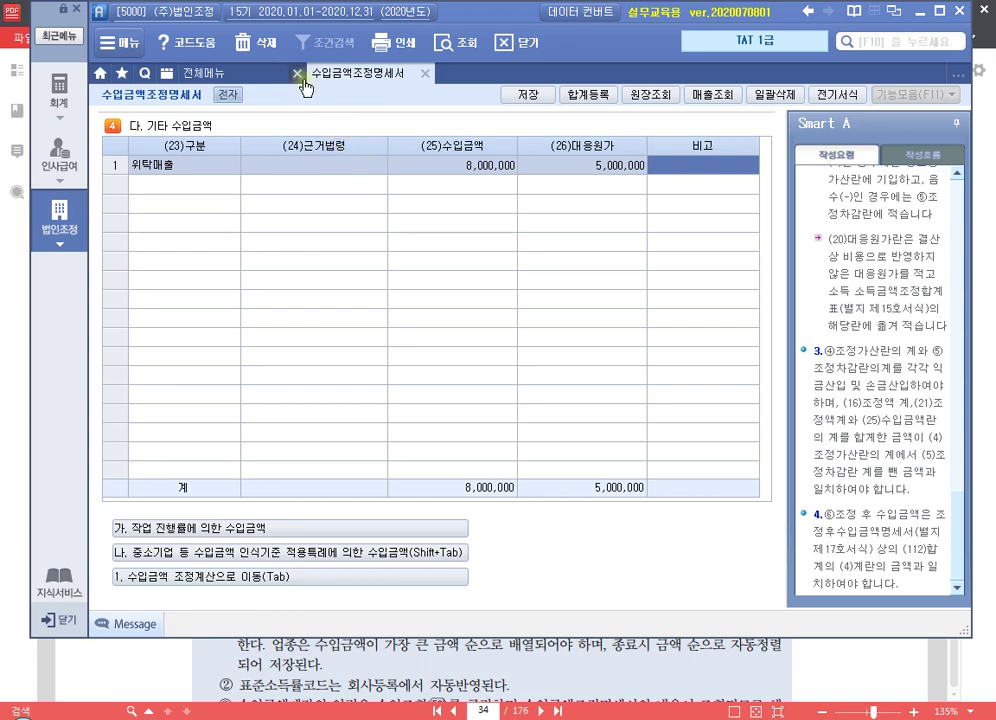
Open 합계등록 and add 위탁매출누락 of 8,000,000 under 익금산입 및 손금불산입, with disposition 유보(발생)
click(590, 96)
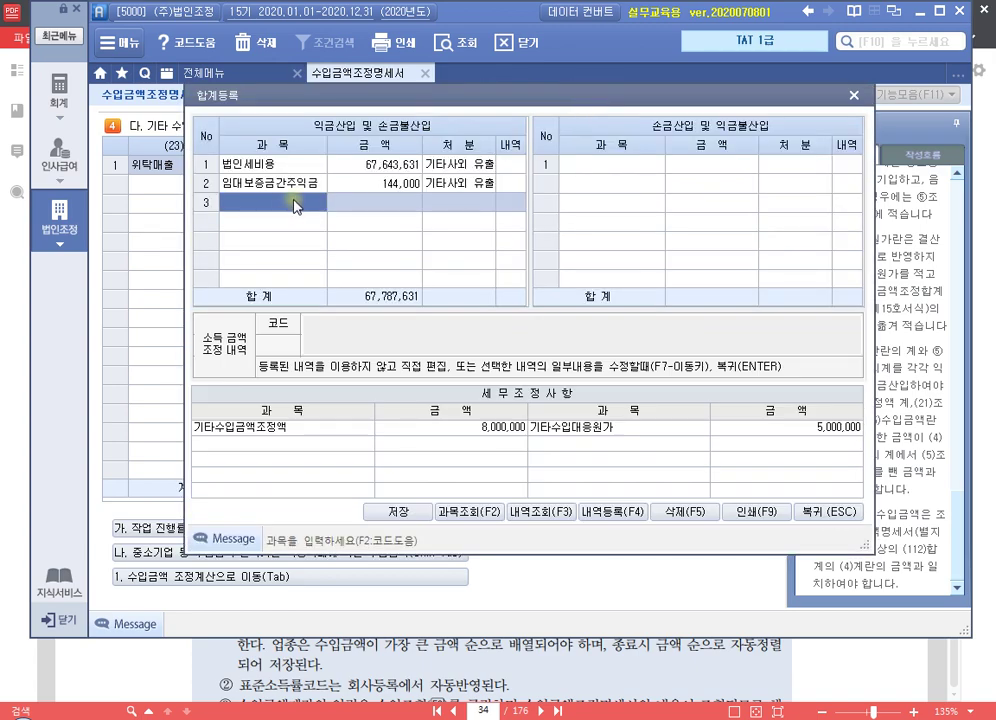
click(296, 201)
text(위탁매출누락)
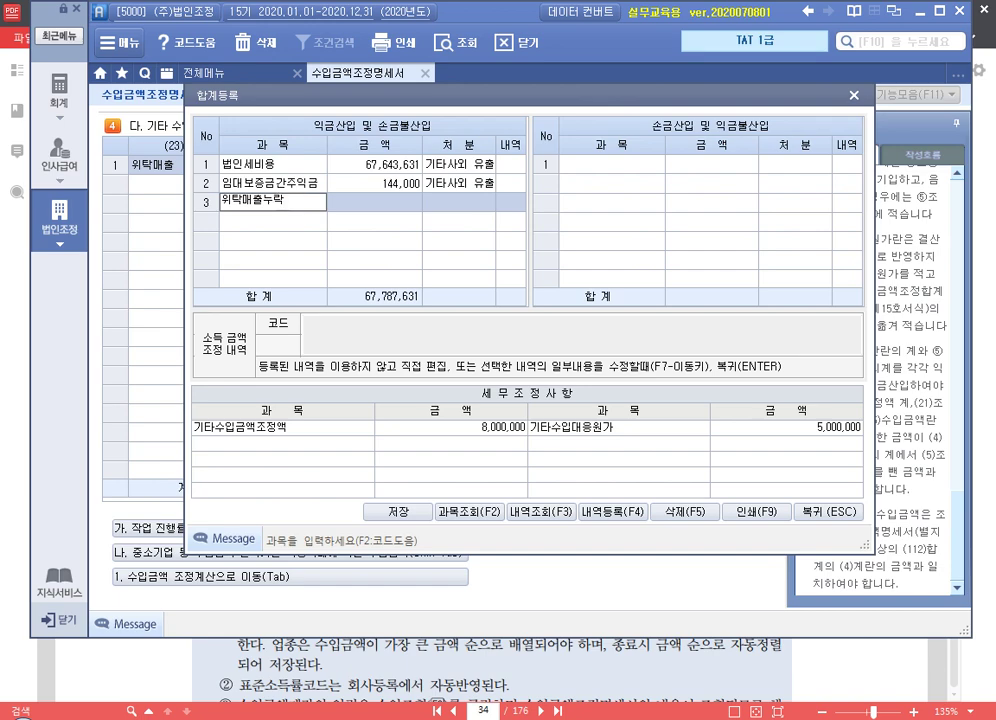
key(Return)
text(8000000)
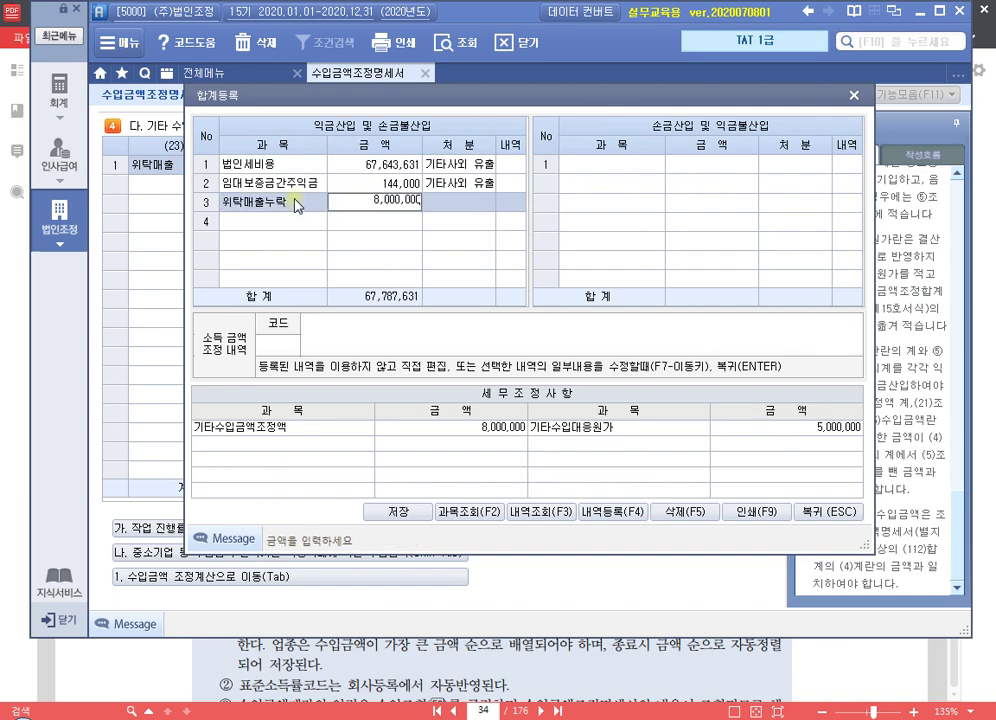
key(Return)
key(1)
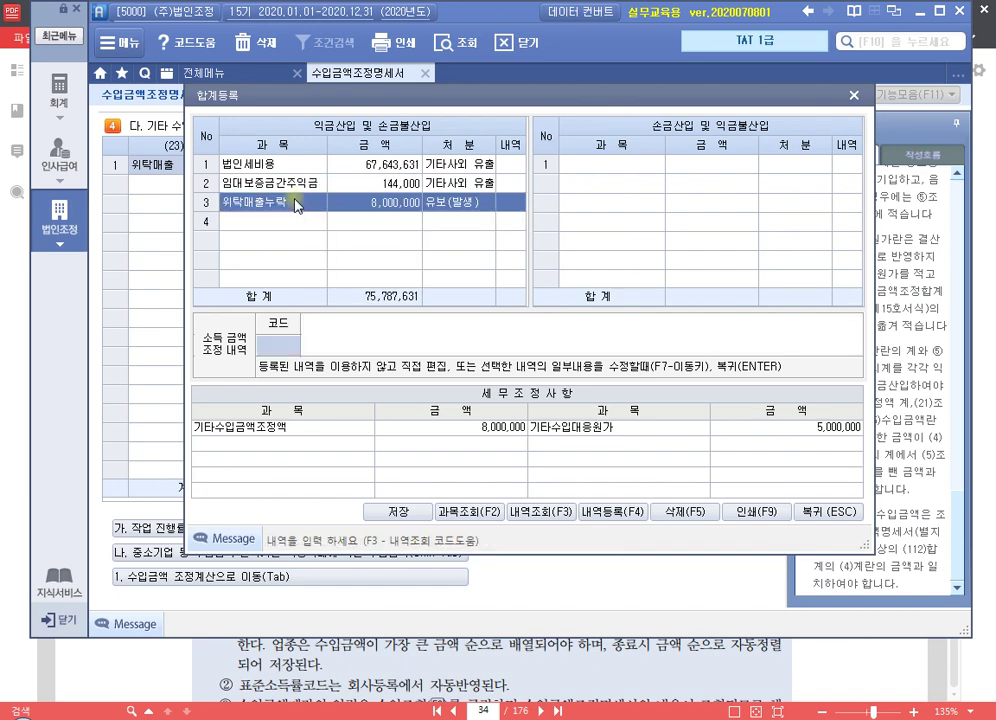
Enter "익금산입 위탁매출누락 유보" as the 소득금액 조정 내역 of the 위탁매출누락 row
key(Return)
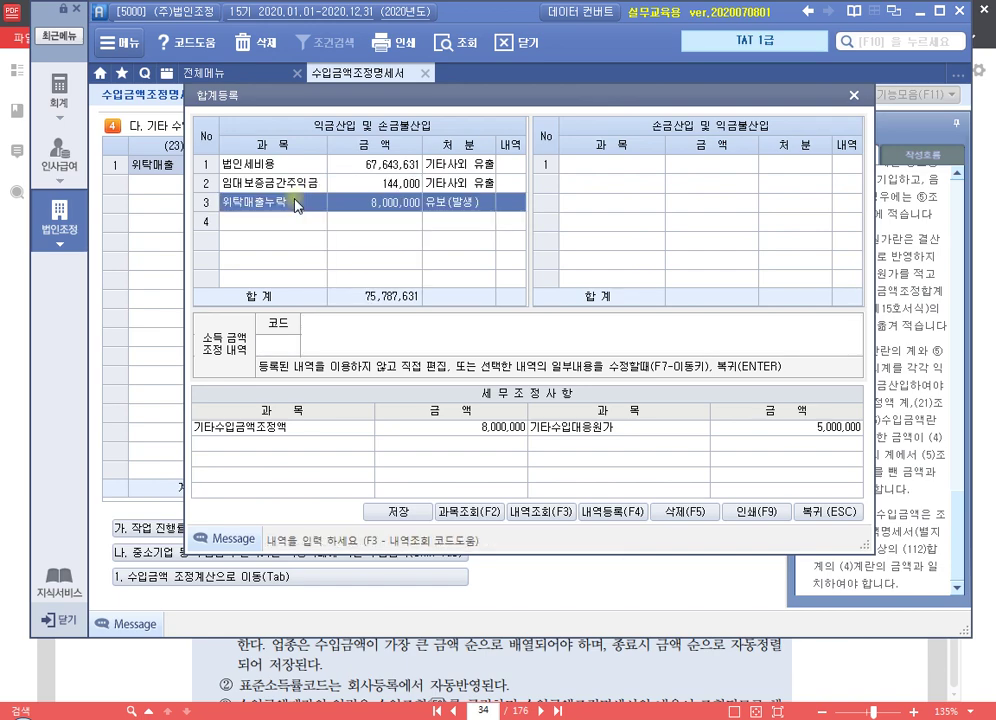
text(0익금산입 위탁매출누락 유보)
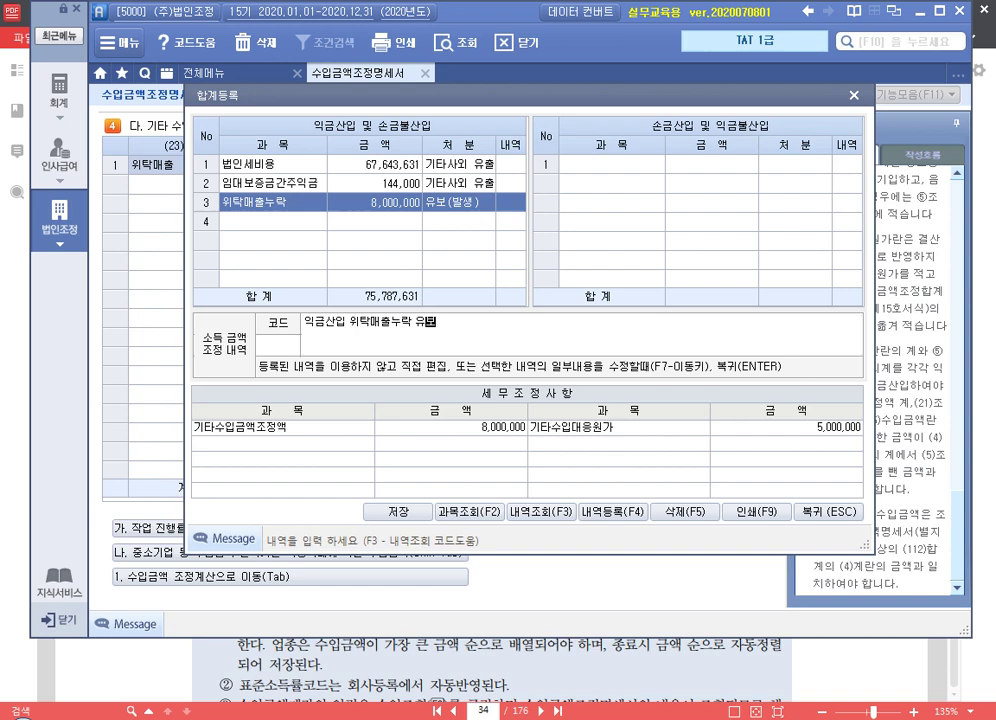
key(Return)
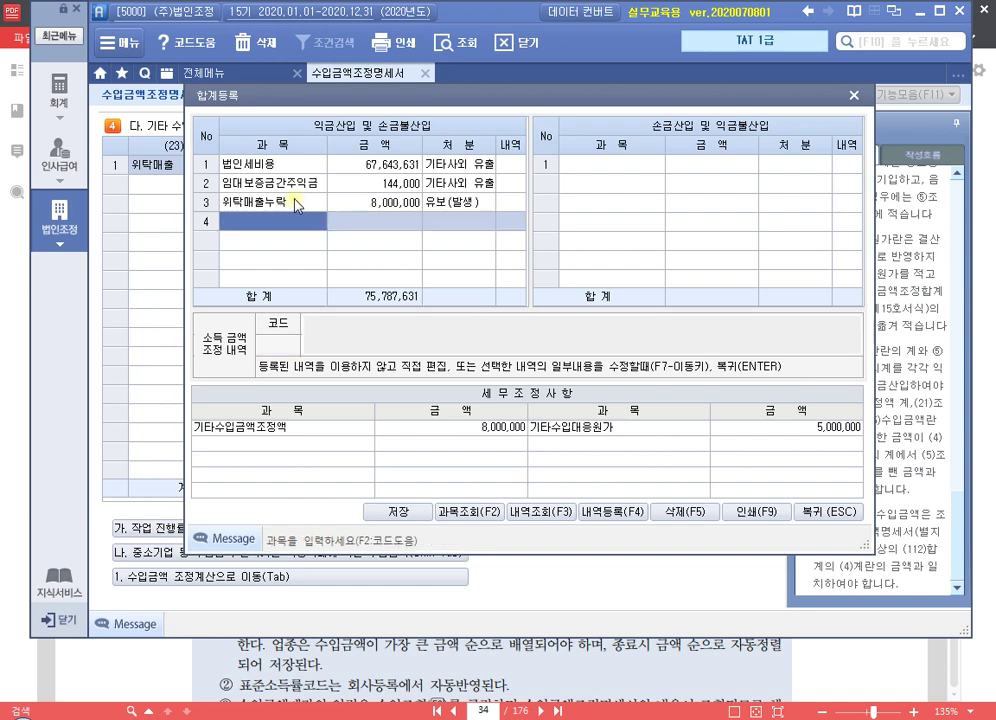
Add 위탁매출원가누락 of 5,000,000 under 손금산입 및 익금불산입, with disposition 유보(발생)
key(Return)
text(위탁매)
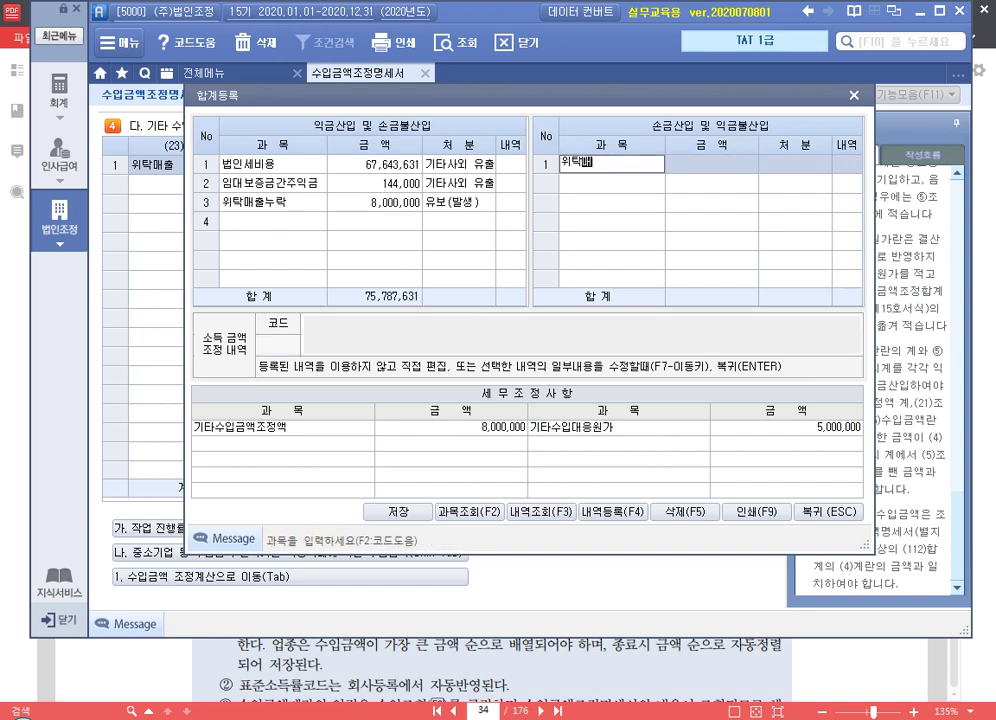
text(출누가누락)
key(Return)
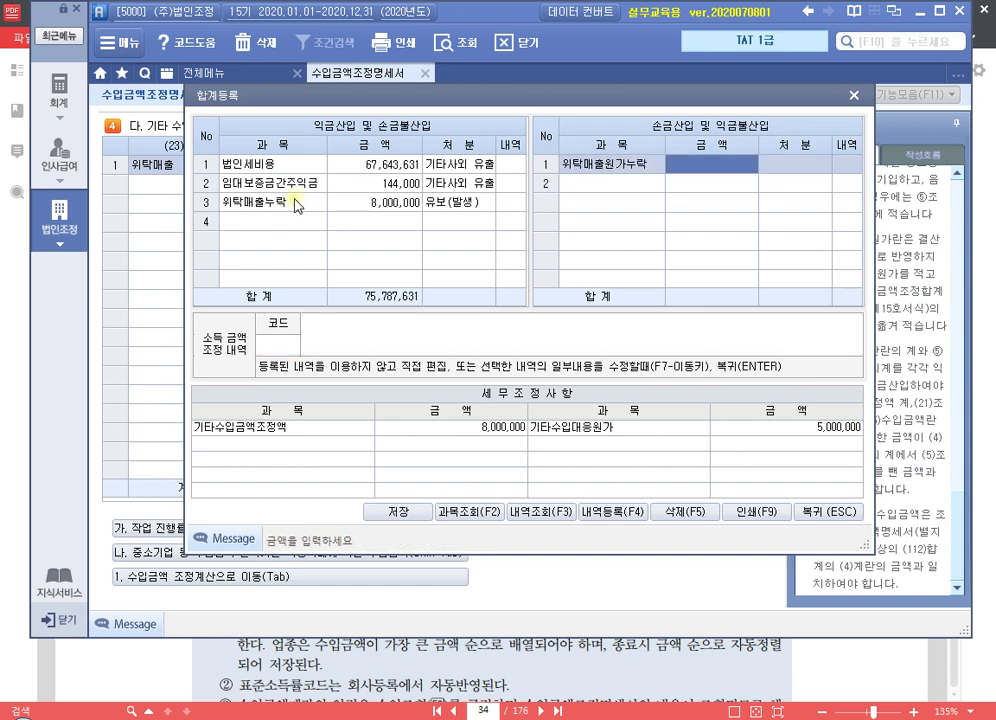
text(5000000)
key(Return)
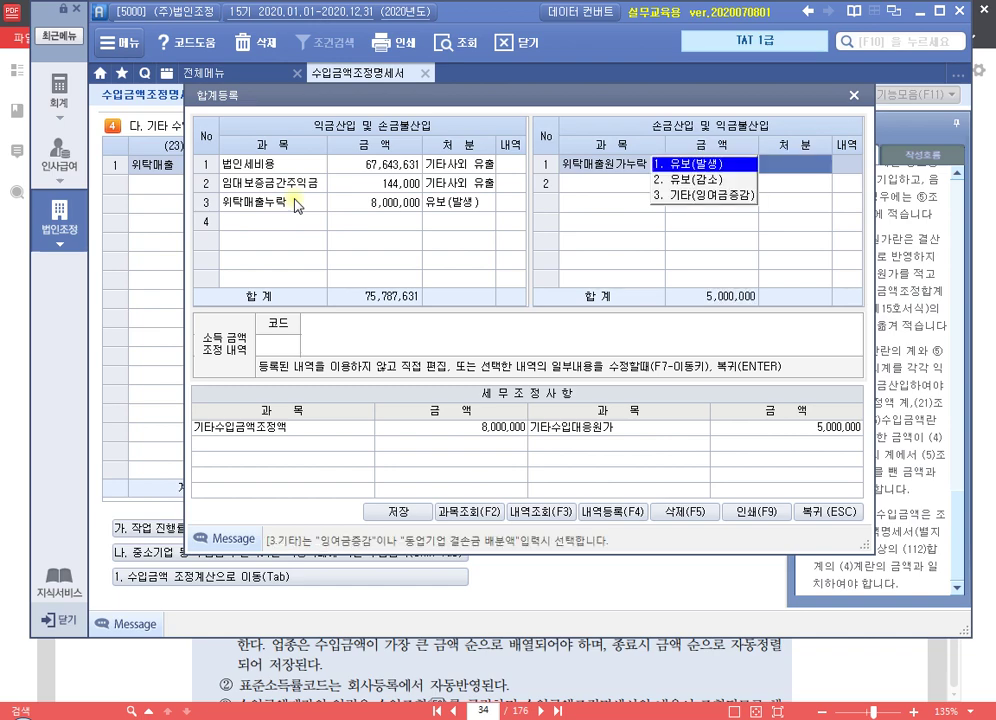
key(1)
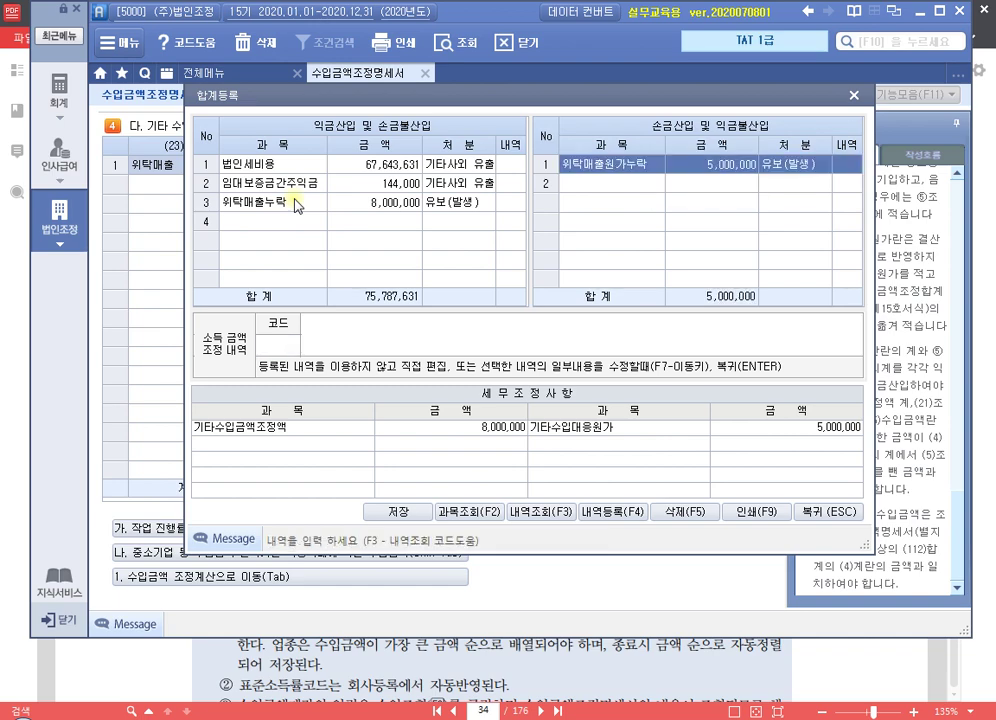
Enter "손금산입 위탁매출원가누락 유보" as the 소득금액 조정 내역 of the 위탁매출원가누락 row
text(손금산입 위탁매출원가)
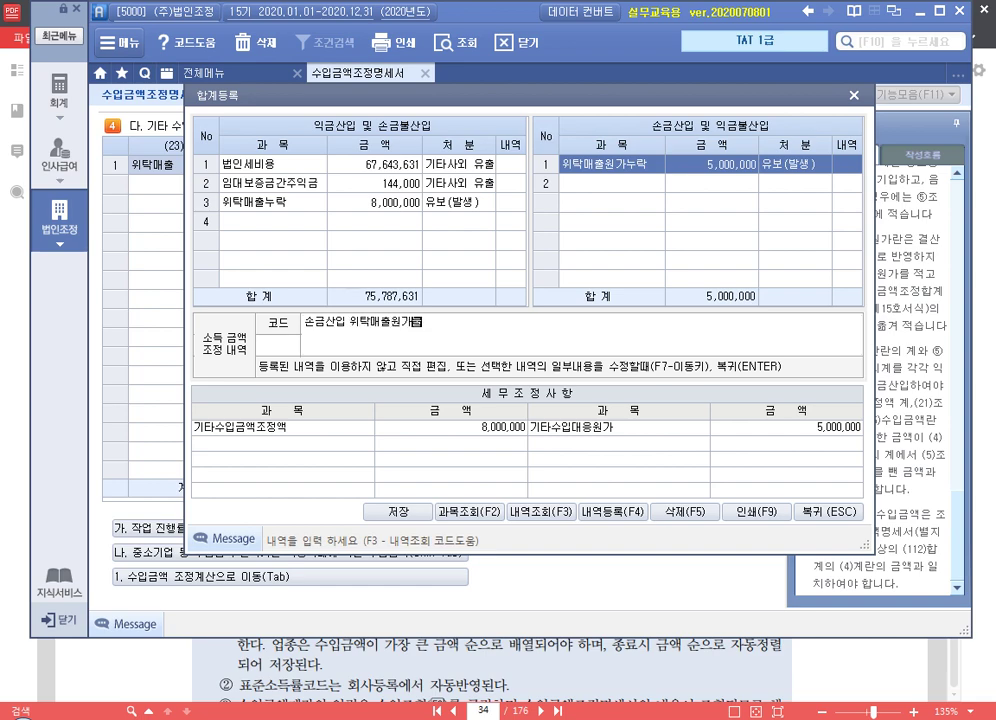
text(누락 유보)
key(Return)
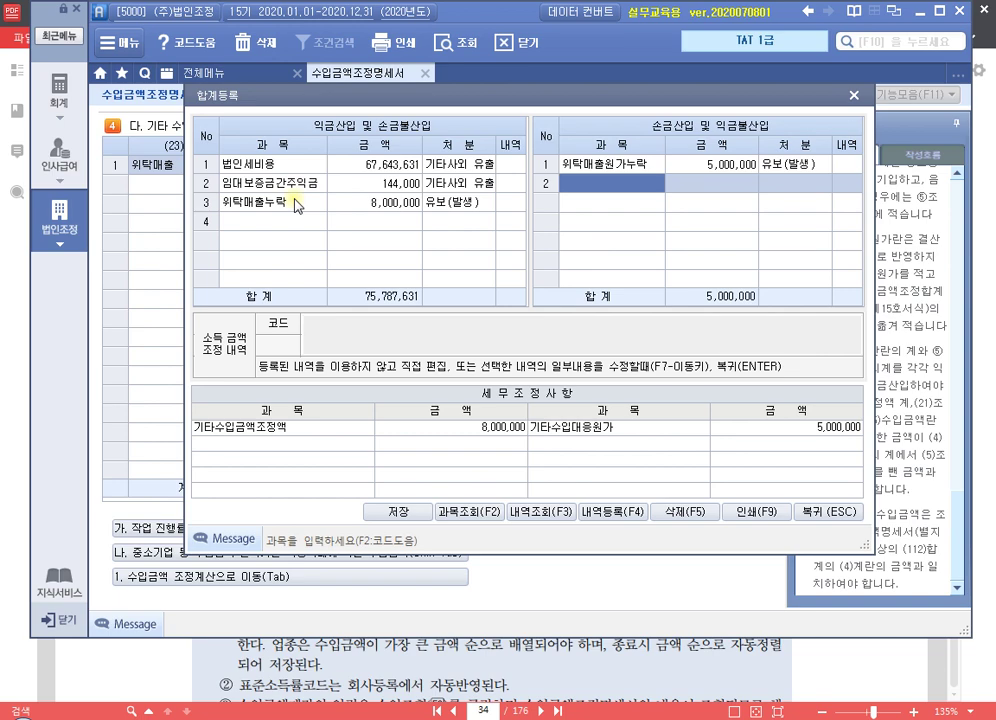
Close 합계등록, return to 1.수입금액 조정계산 and enter 8,000,000 as the ④가산 adjustment for 제품매출
click(832, 512)
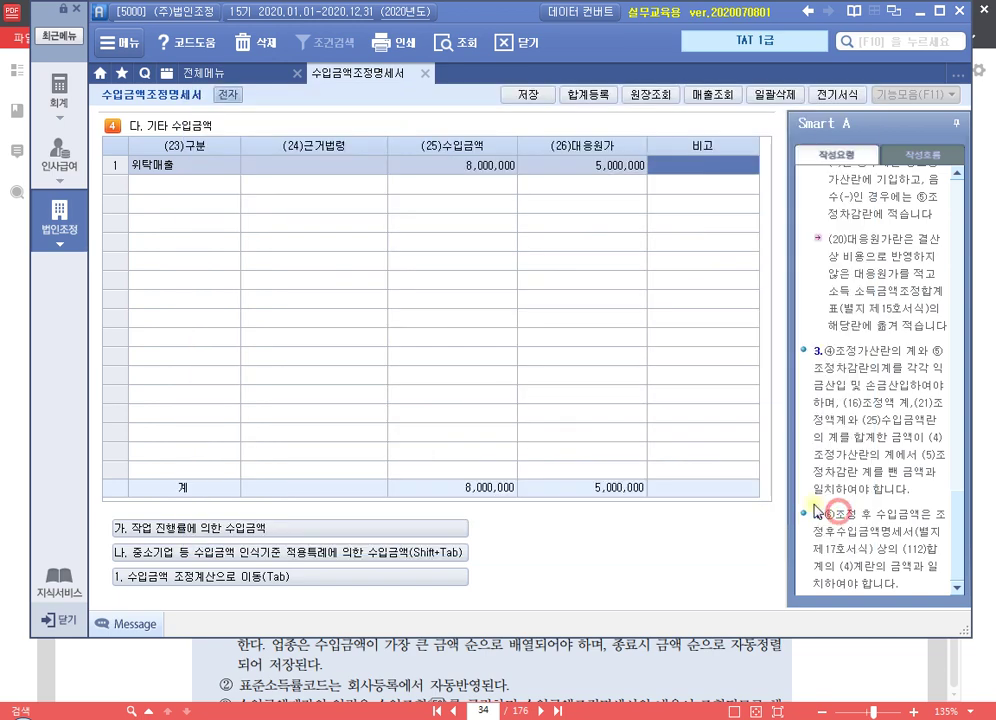
click(270, 573)
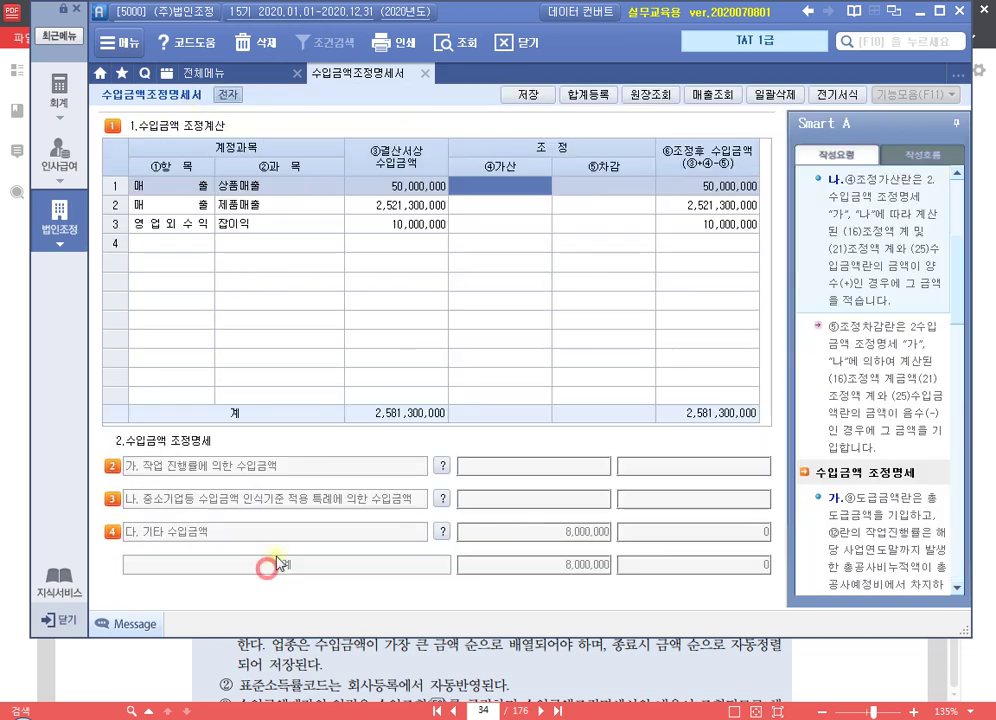
click(496, 200)
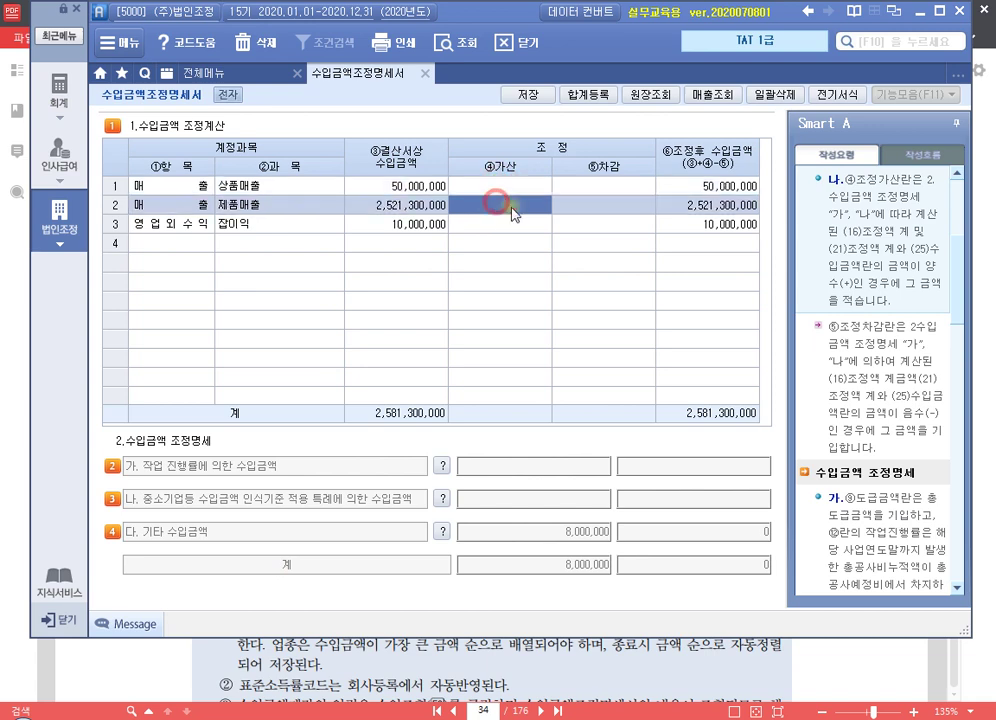
text(8000)
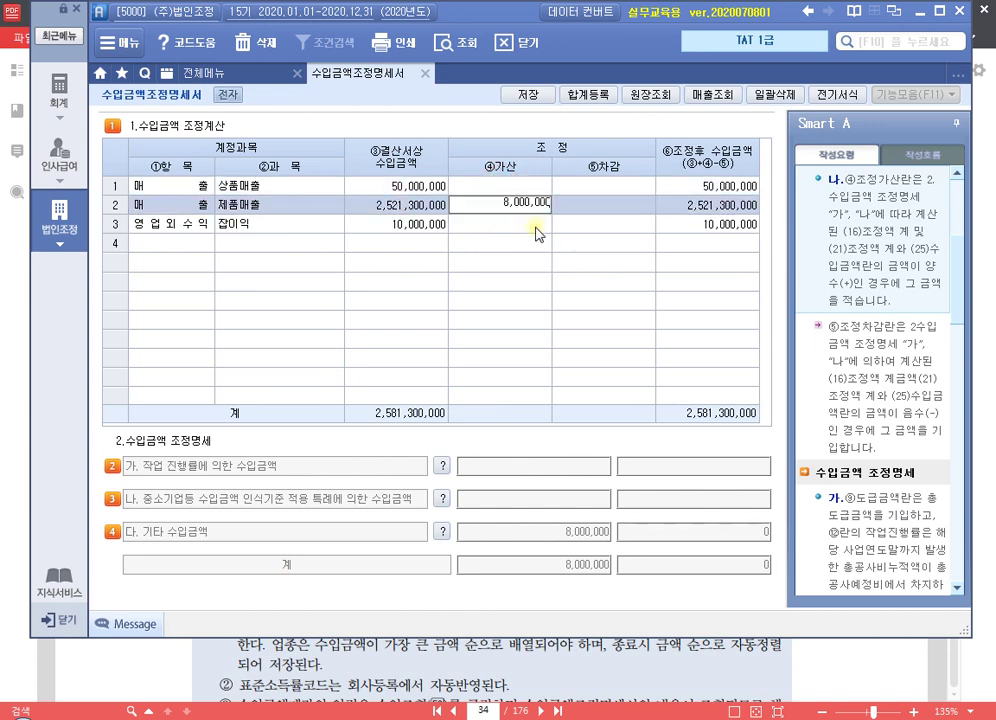
key(Return)
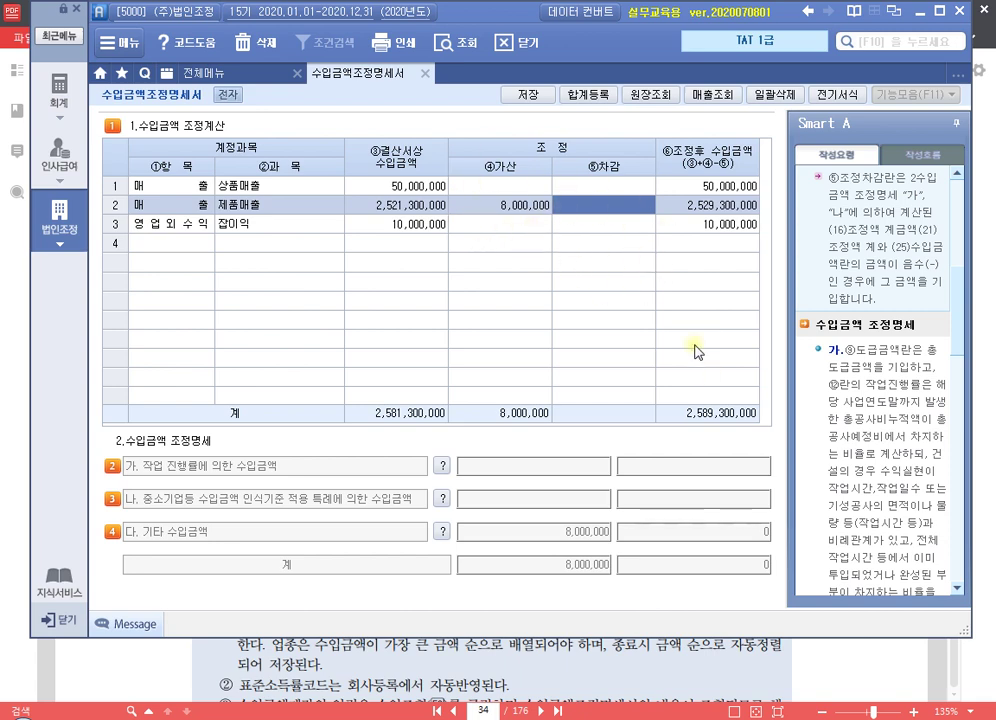
click(518, 212)
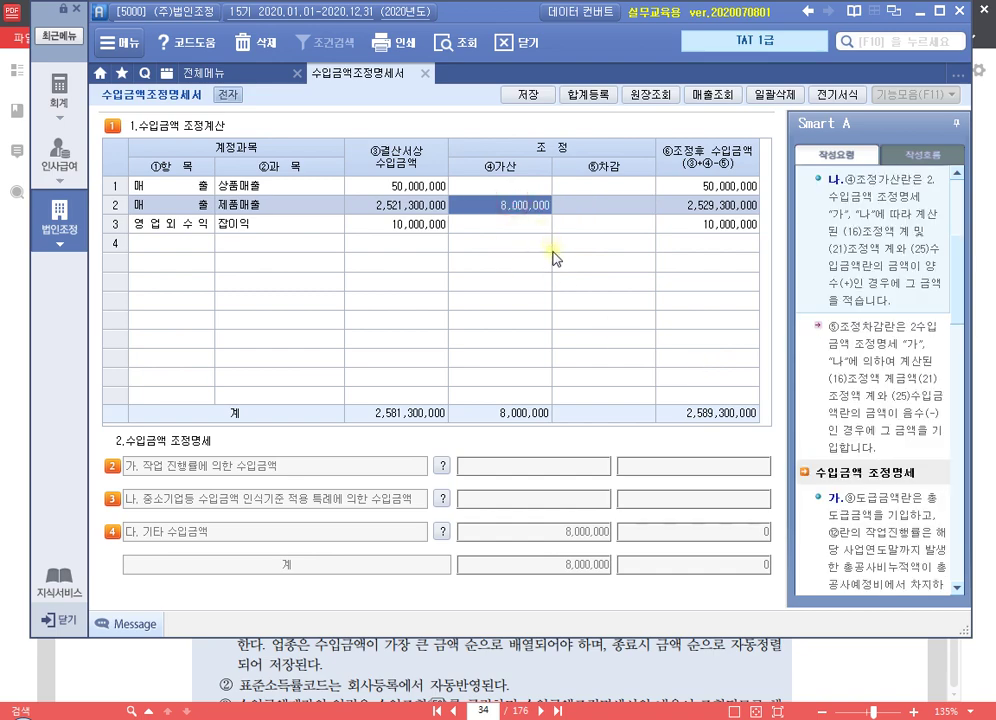
Box the 제품매출 ④가산 amount and the ⑥조정후 수입금액 total with the screen pen, and clear the marks
key(F9)
click(145, 91)
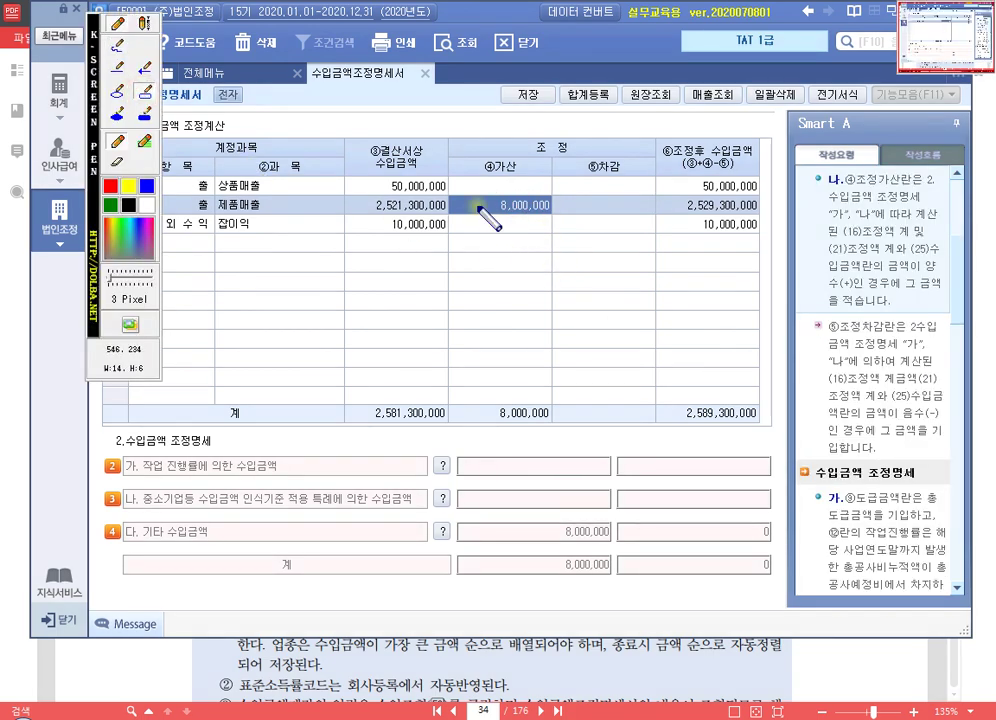
drag(553, 226, 557, 222)
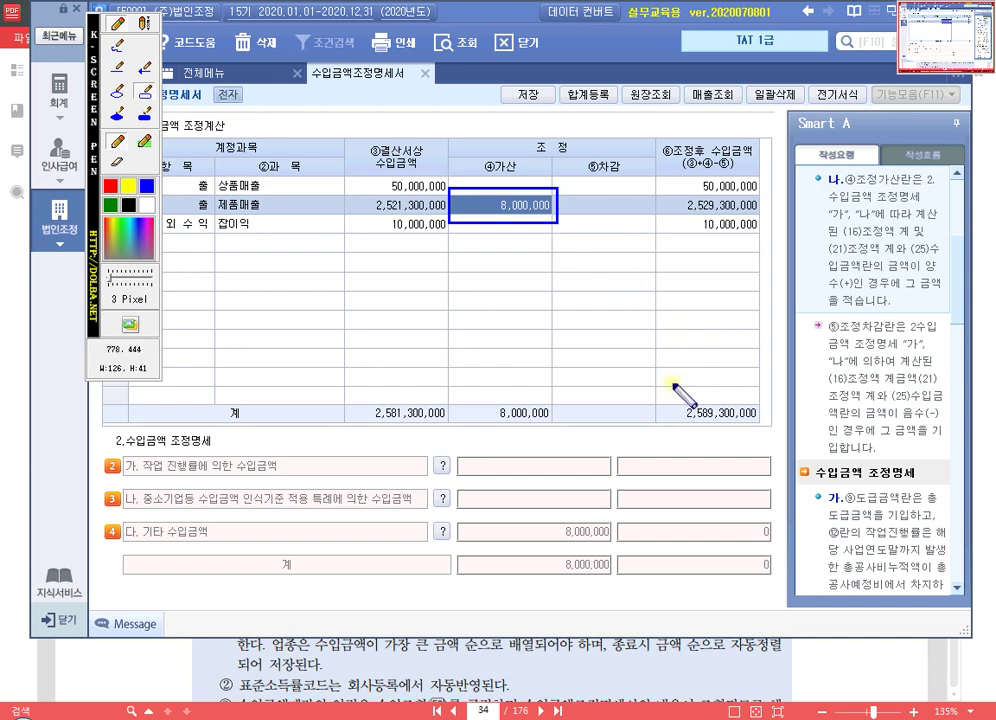
drag(665, 387, 767, 431)
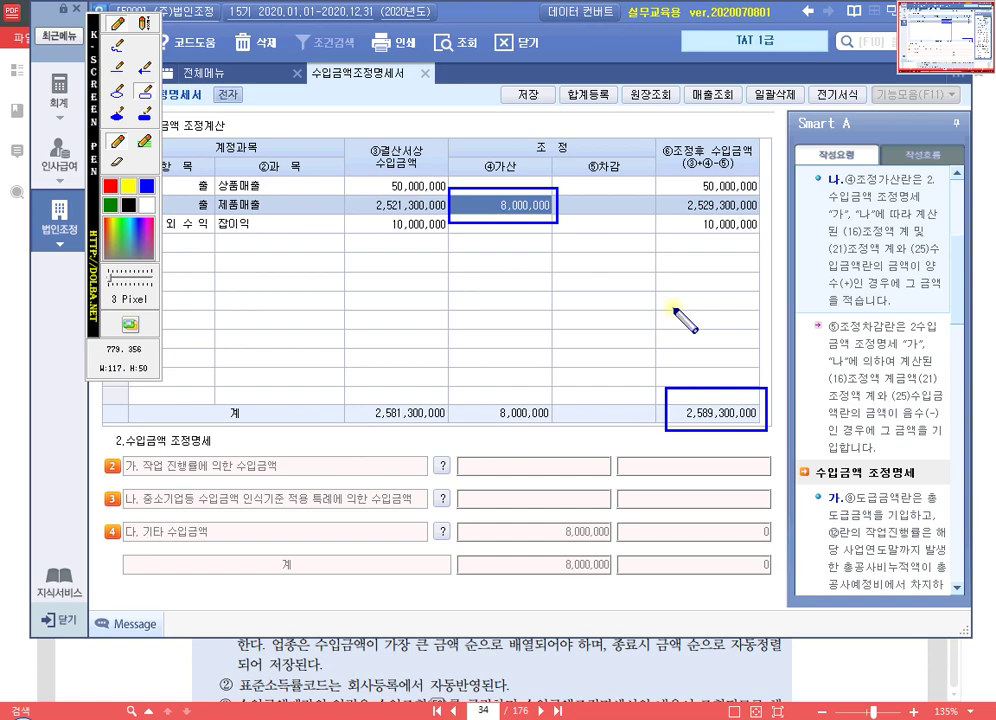
key(Escape)
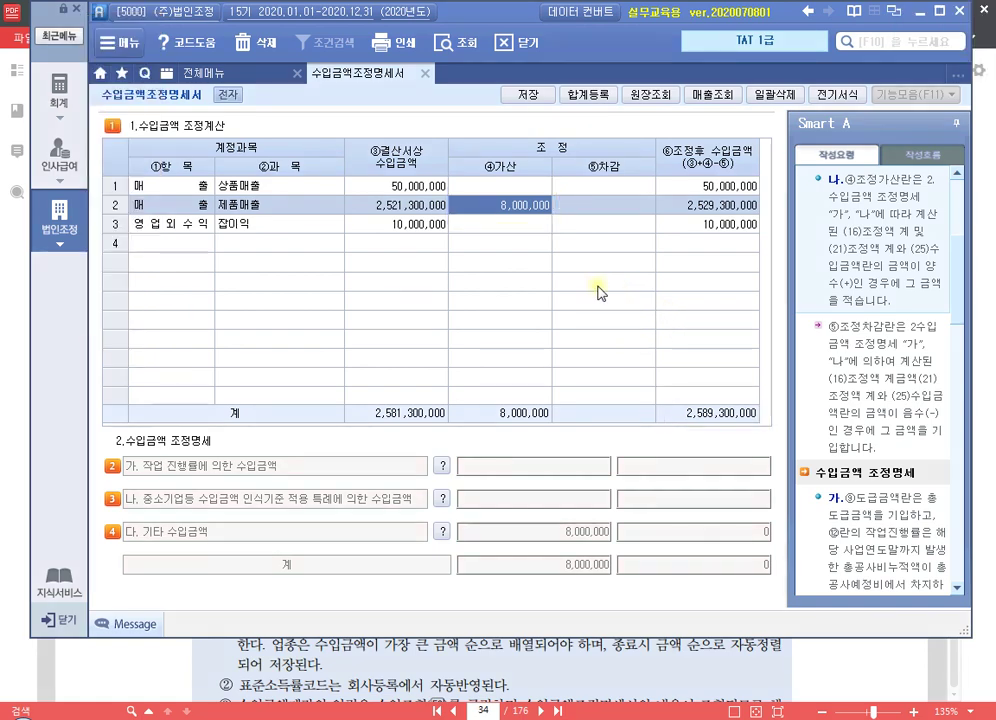
Save and close 수입금액조정명세서, and open 조정후 수입금액명세서 from the 수입금액조정 forms
click(522, 94)
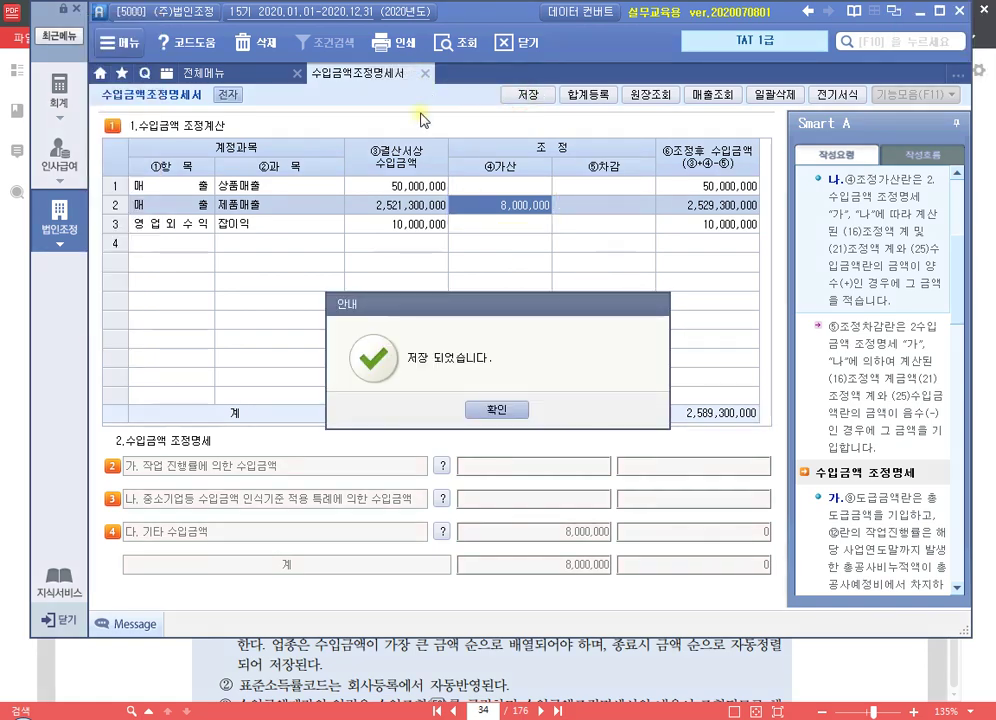
click(512, 410)
click(425, 73)
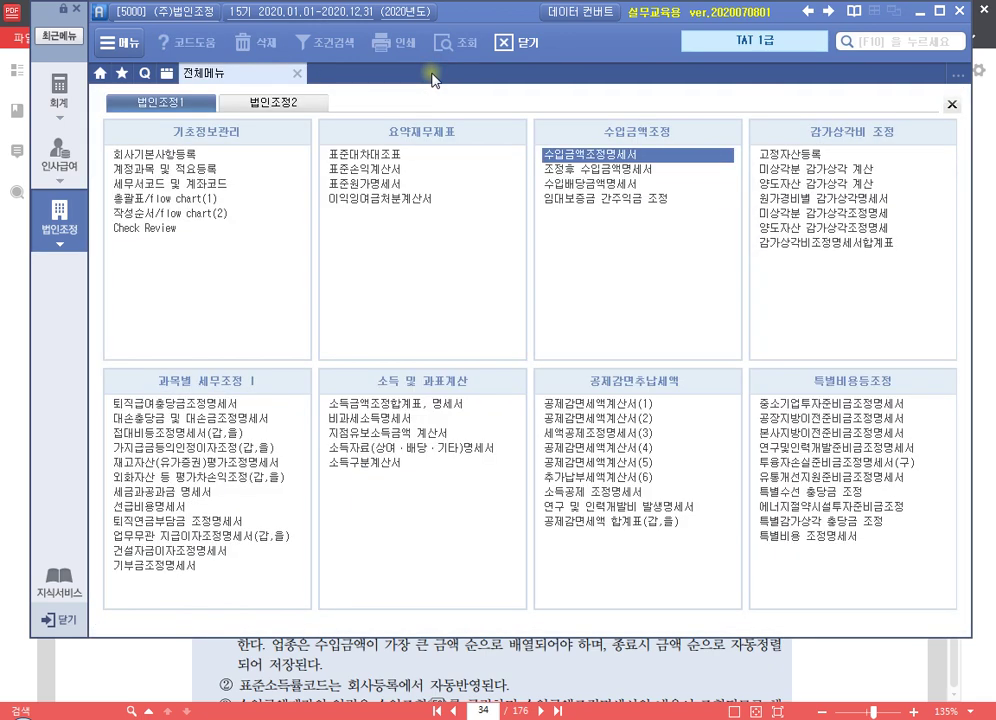
click(640, 170)
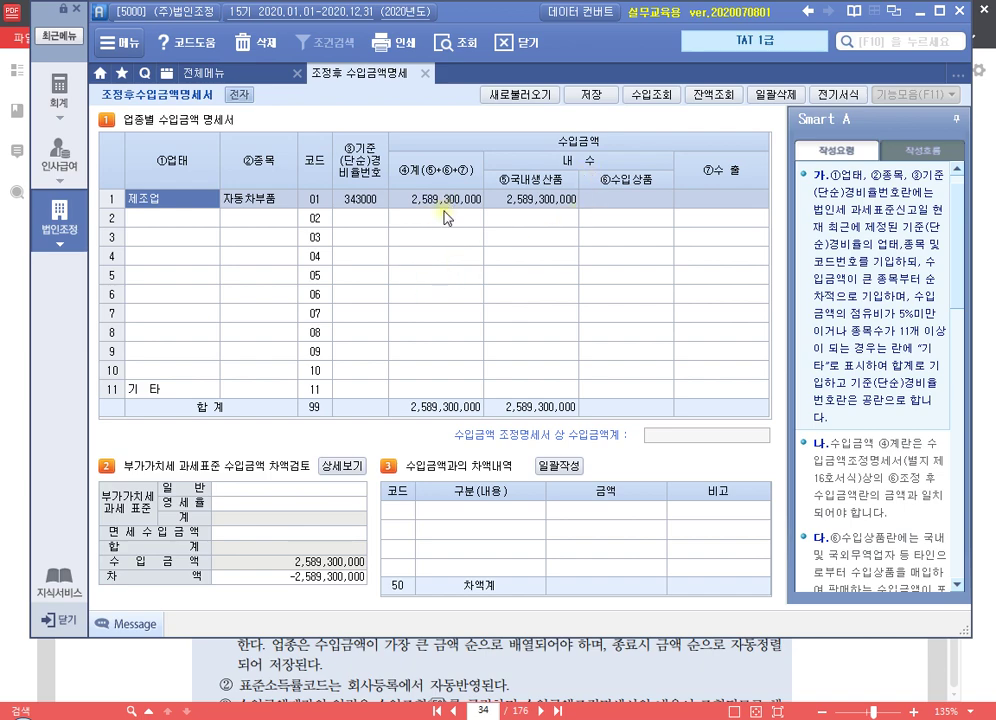
Switch to the 알PDF textbook and review the 조정후 수입금액명세서 procedure and the 차액발생 내역에 대한 조정 table
click(619, 698)
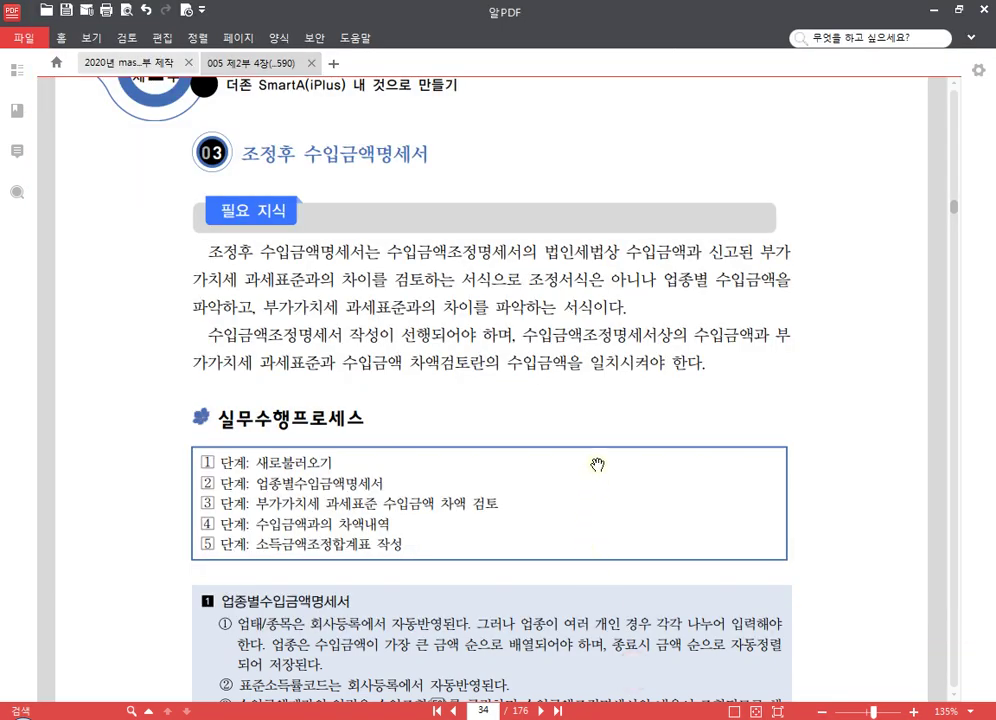
scroll(597, 464, down, 6)
scroll(600, 464, up, 2)
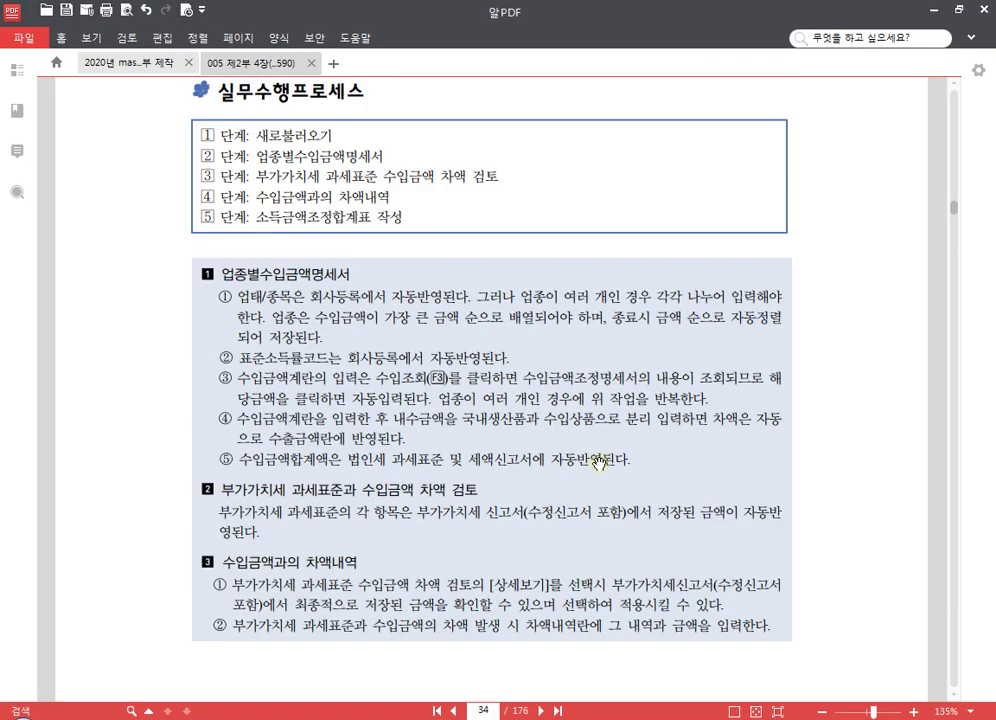
scroll(600, 464, down, 2)
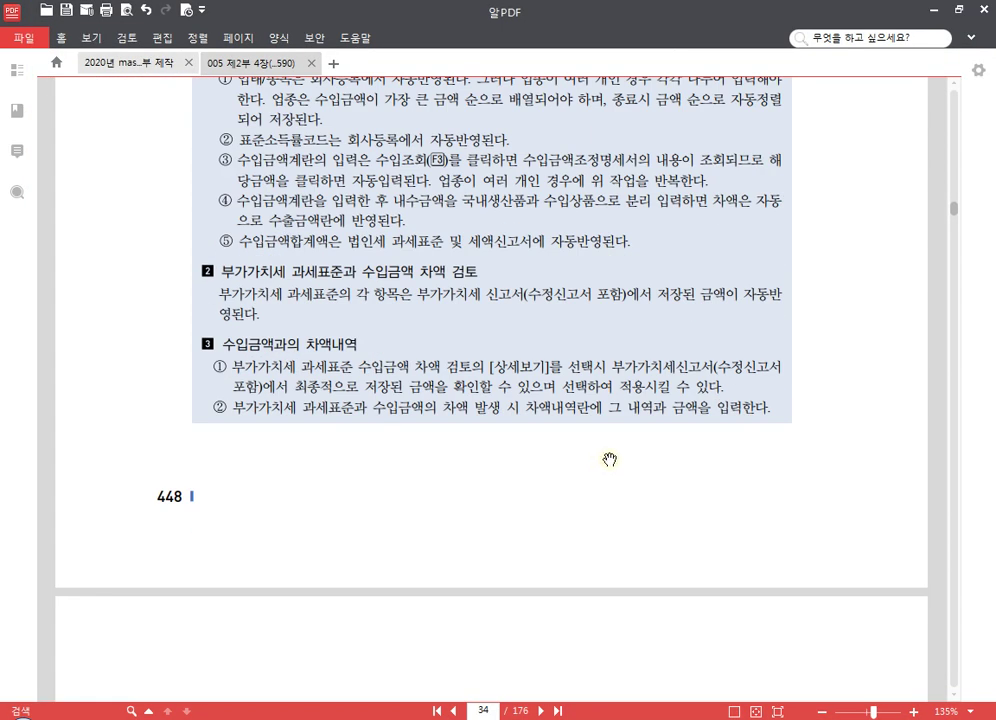
scroll(609, 460, down, 9)
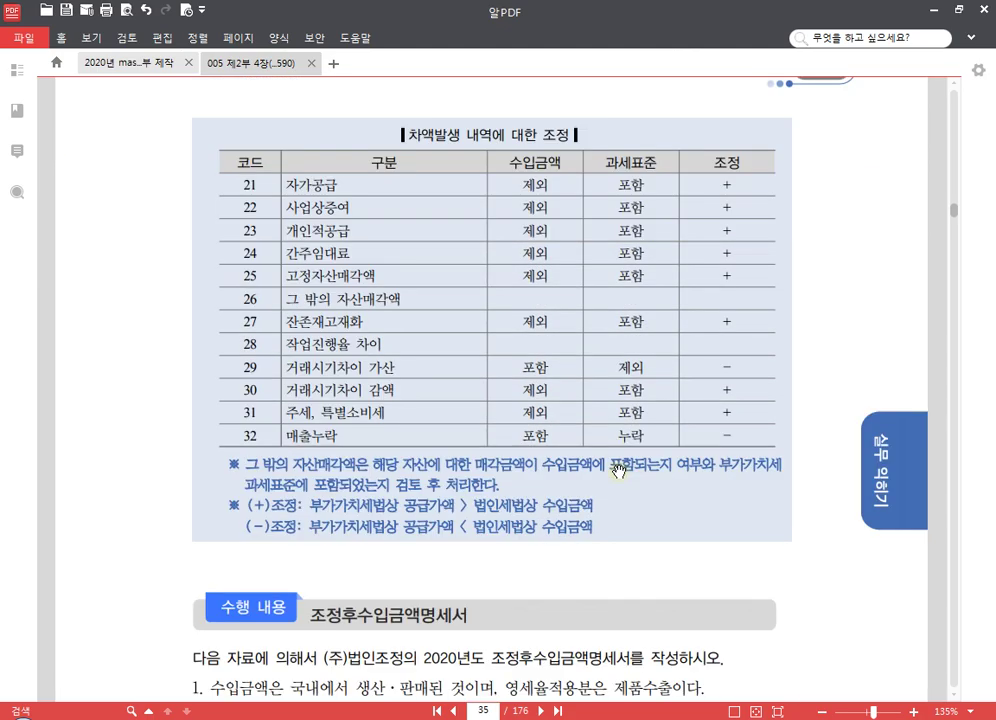
scroll(619, 471, up, 1)
scroll(619, 470, down, 2)
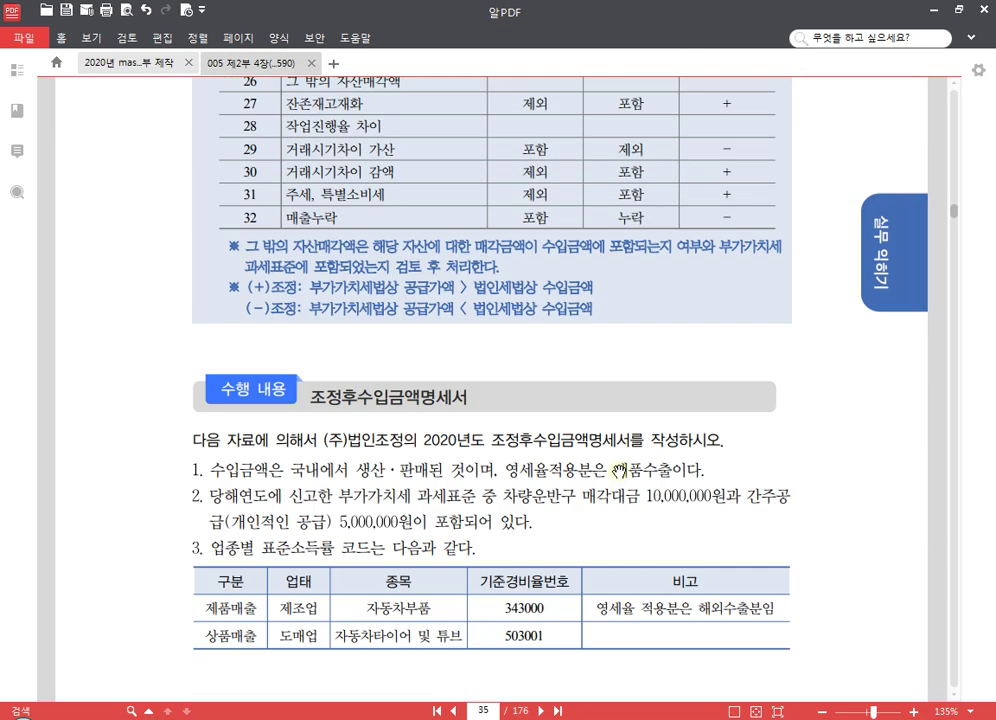
scroll(604, 442, up, 2)
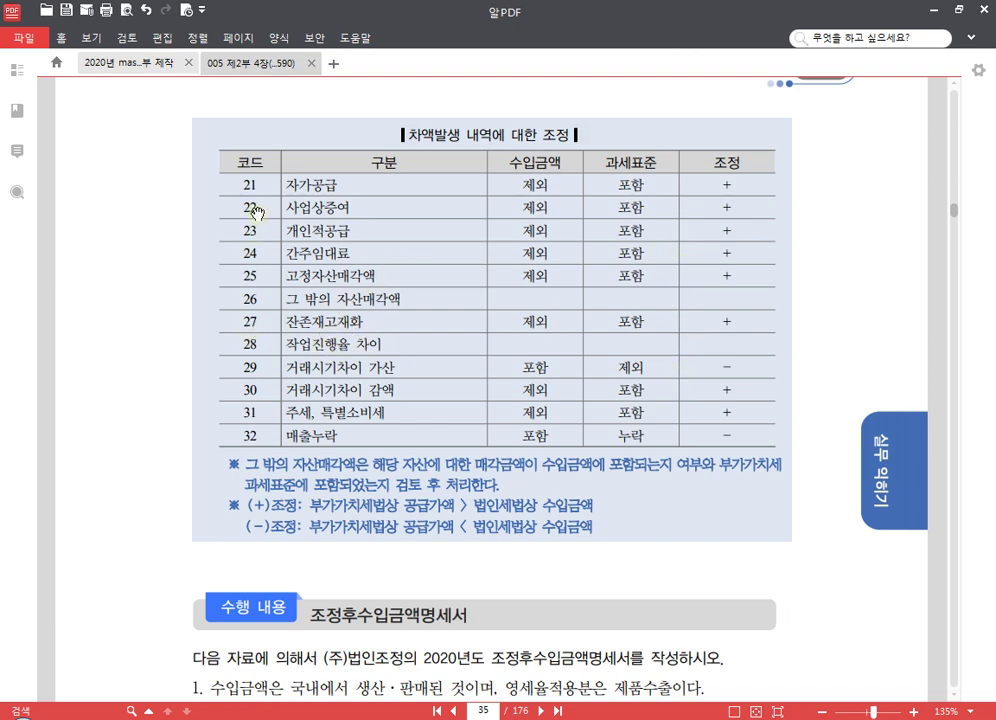
Bracket codes 21–27 and 28–32 in the 차액발생 내역에 대한 조정 table with the screen pen, and clear the marks
key(F12)
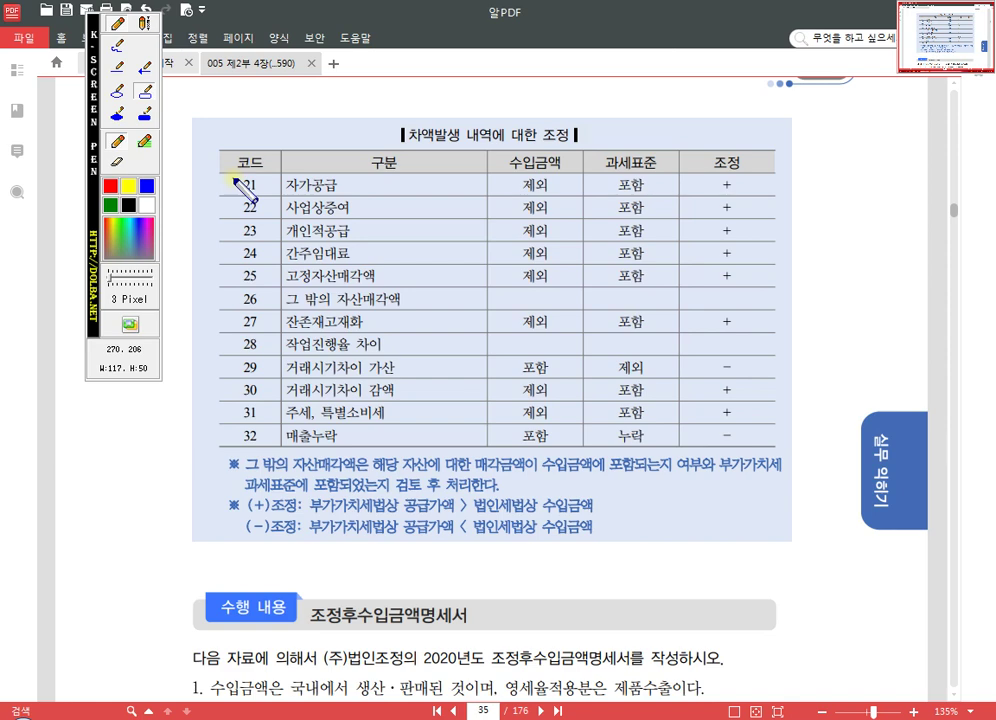
click(117, 45)
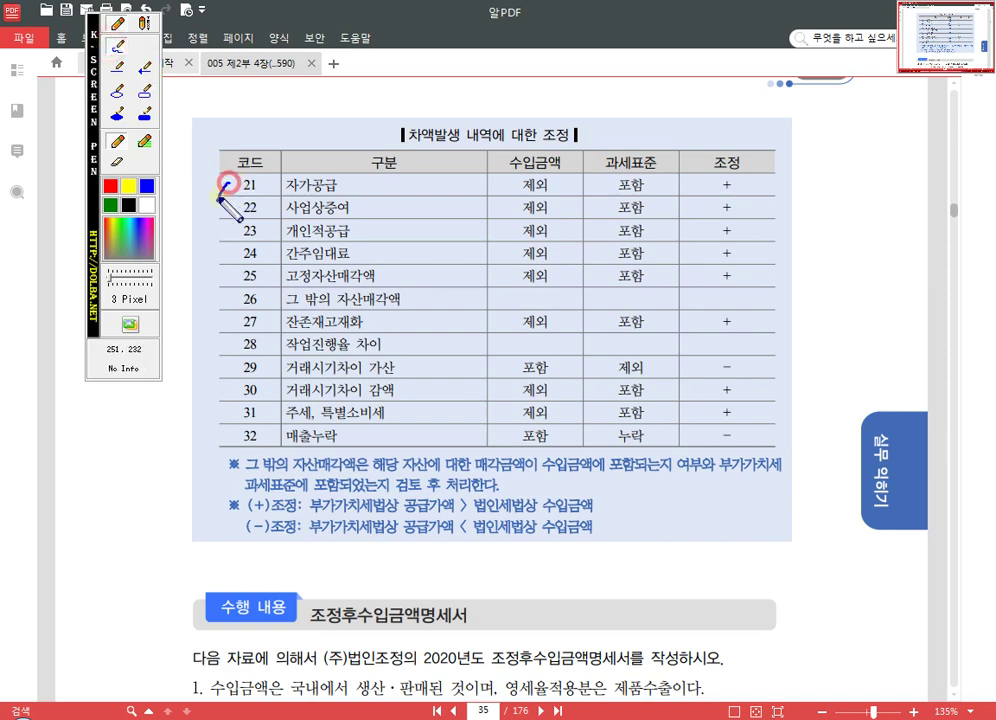
mouse_move(222, 188)
mouse_down()
mouse_move(216, 290)
mouse_move(229, 328)
mouse_up()
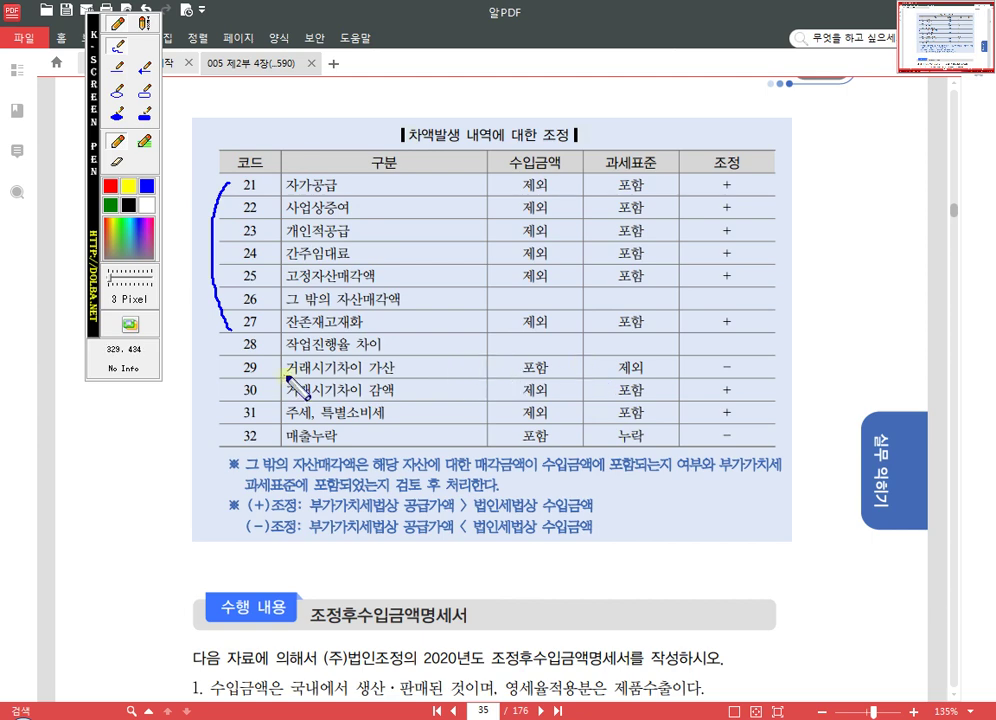
drag(237, 341, 231, 328)
drag(238, 337, 233, 453)
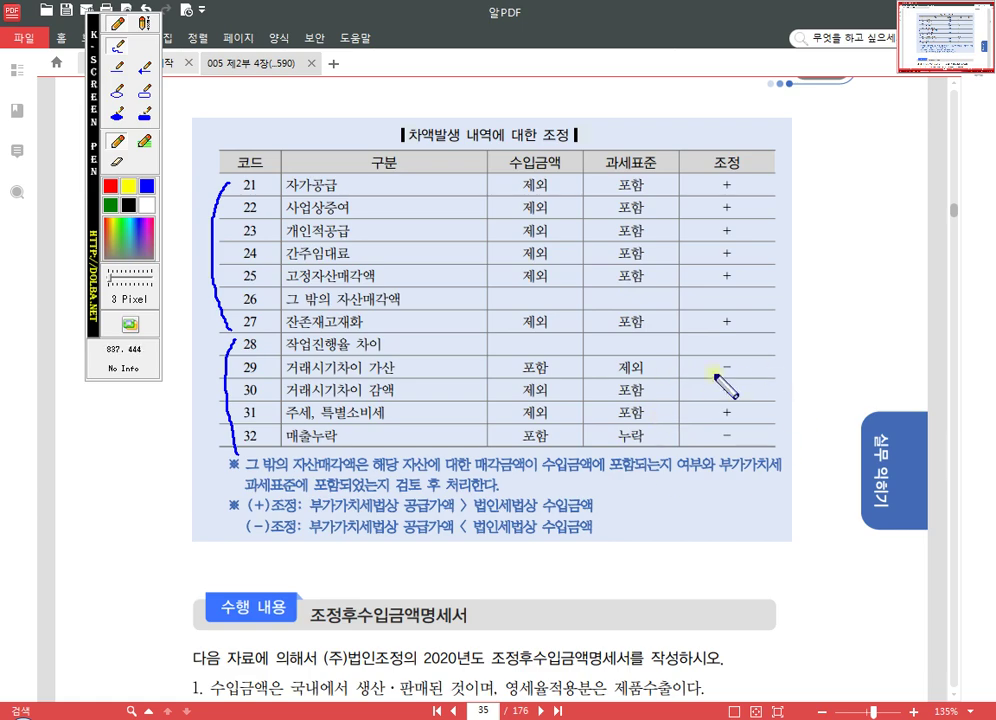
right_click(688, 533)
Read the 조정후수입금액명세서 exercise data and the industry code table on page 449, and switch back to Smart A
scroll(726, 497, down, 3)
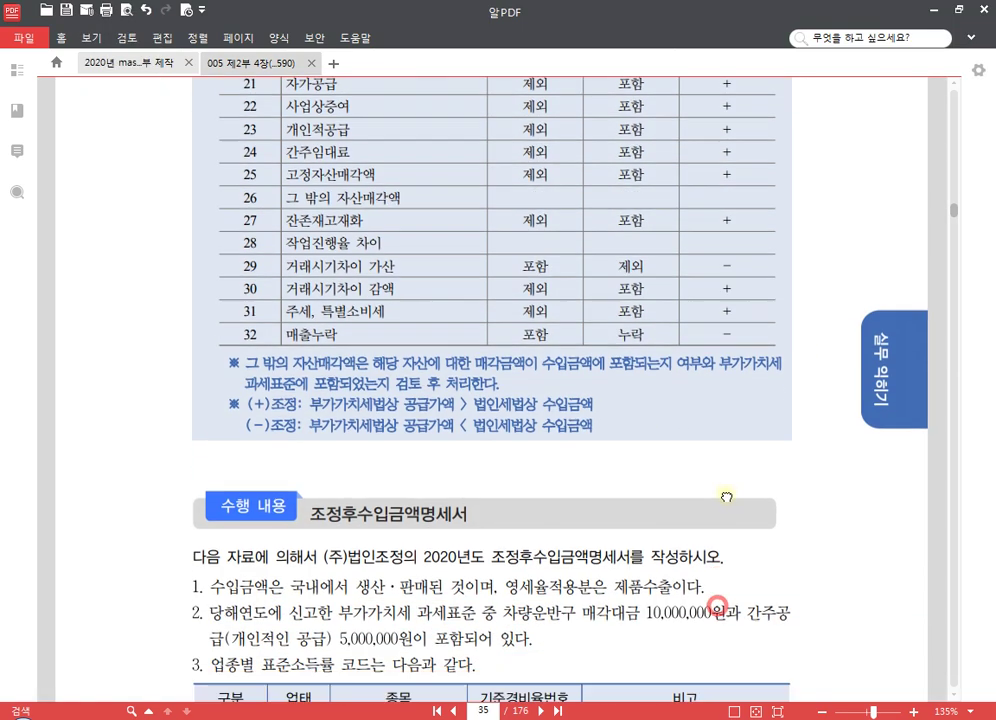
scroll(726, 497, down, 6)
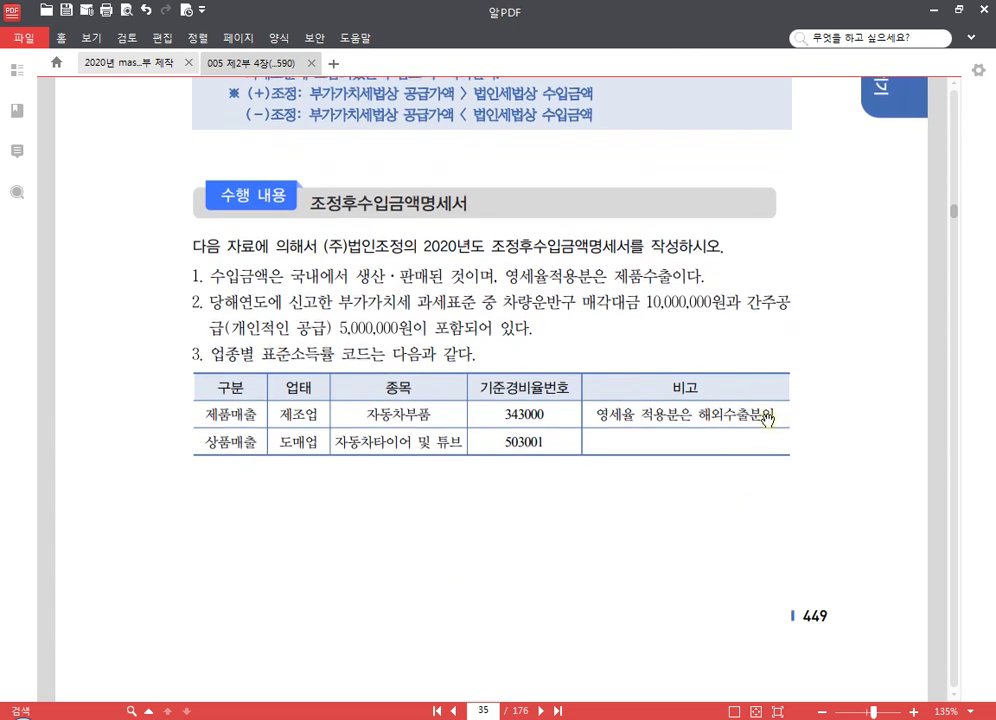
scroll(754, 455, down, 1)
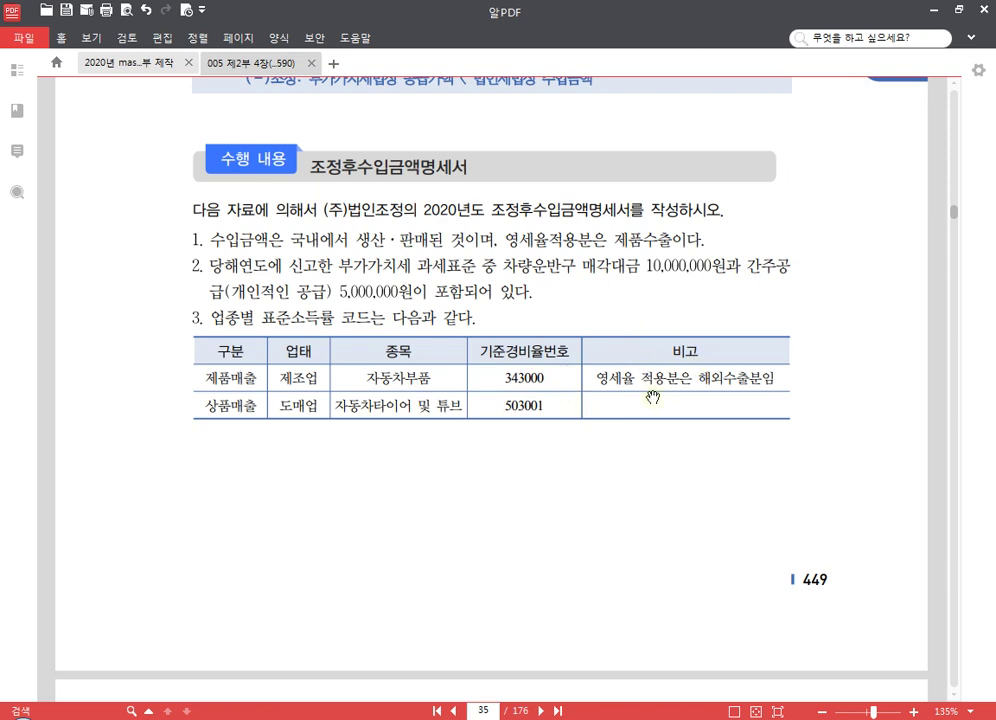
mouse_move(322, 718)
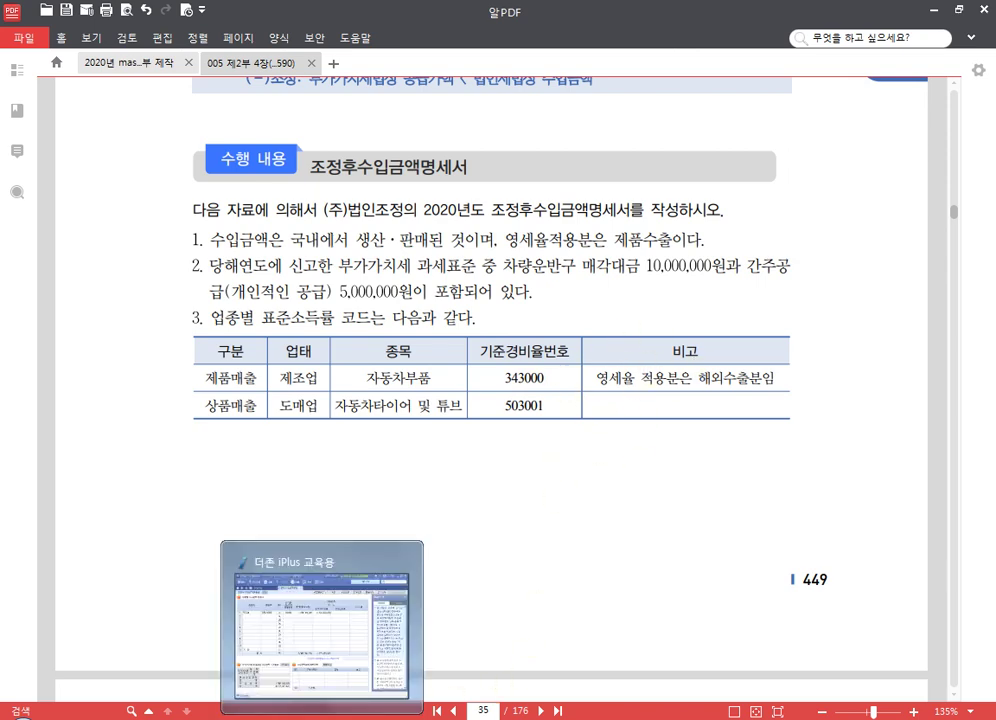
click(356, 646)
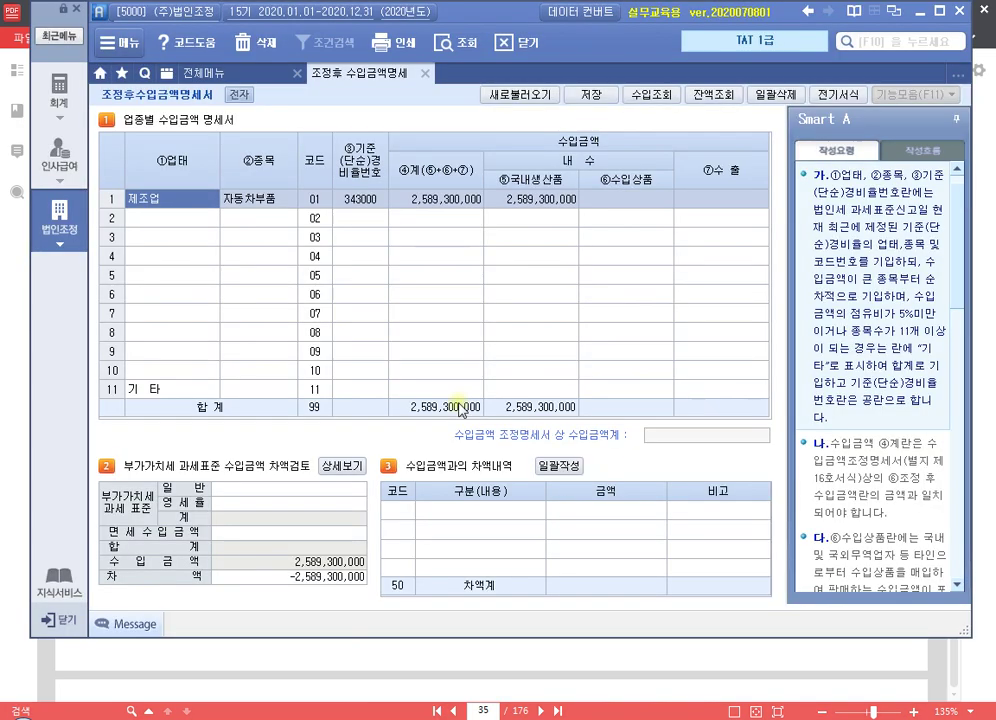
Fill the ④계 amount of row 1 with the 상품매출 revenue of 50,000,000 from 수입조회
click(446, 198)
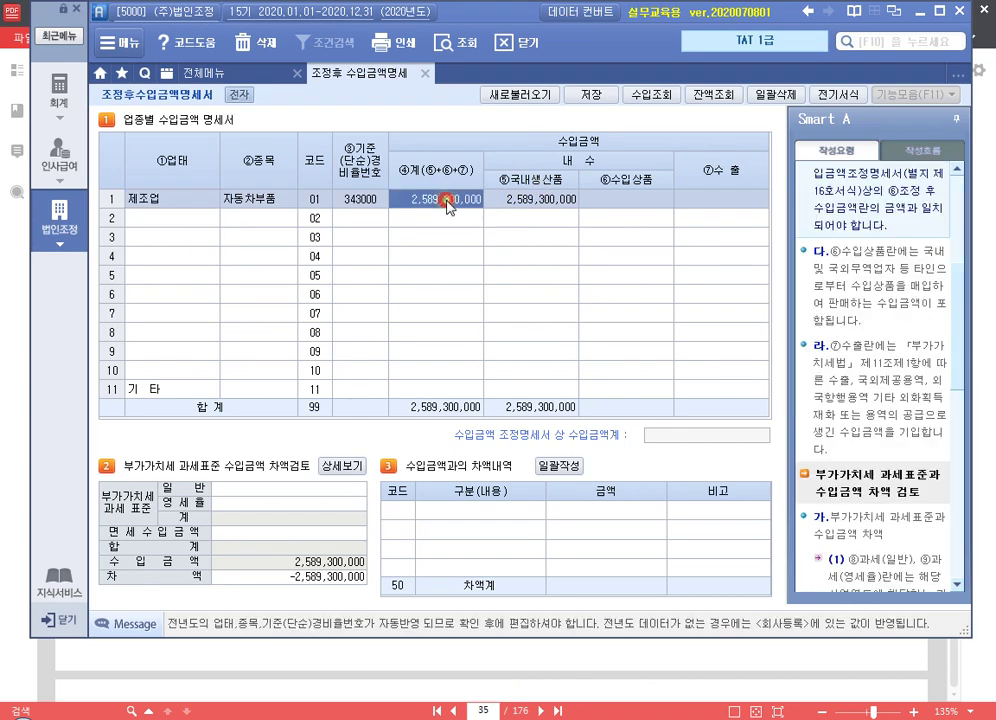
click(667, 96)
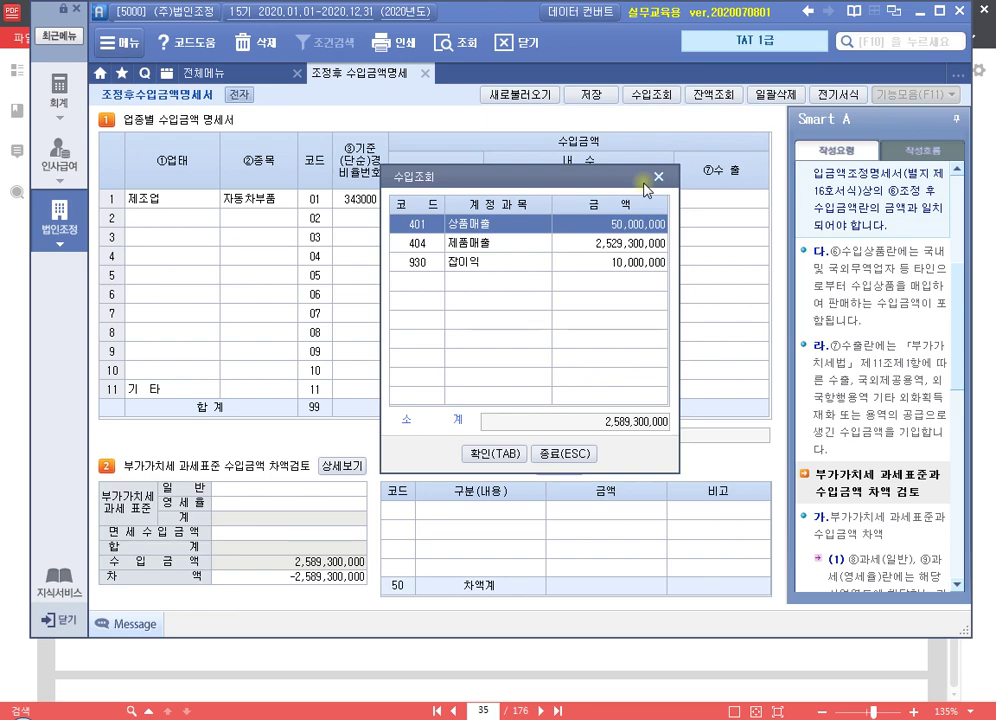
click(495, 453)
Fill the ④계 amount of row 2 with the 제품매출 revenue of 2,529,300,000 from 수입조회
click(456, 219)
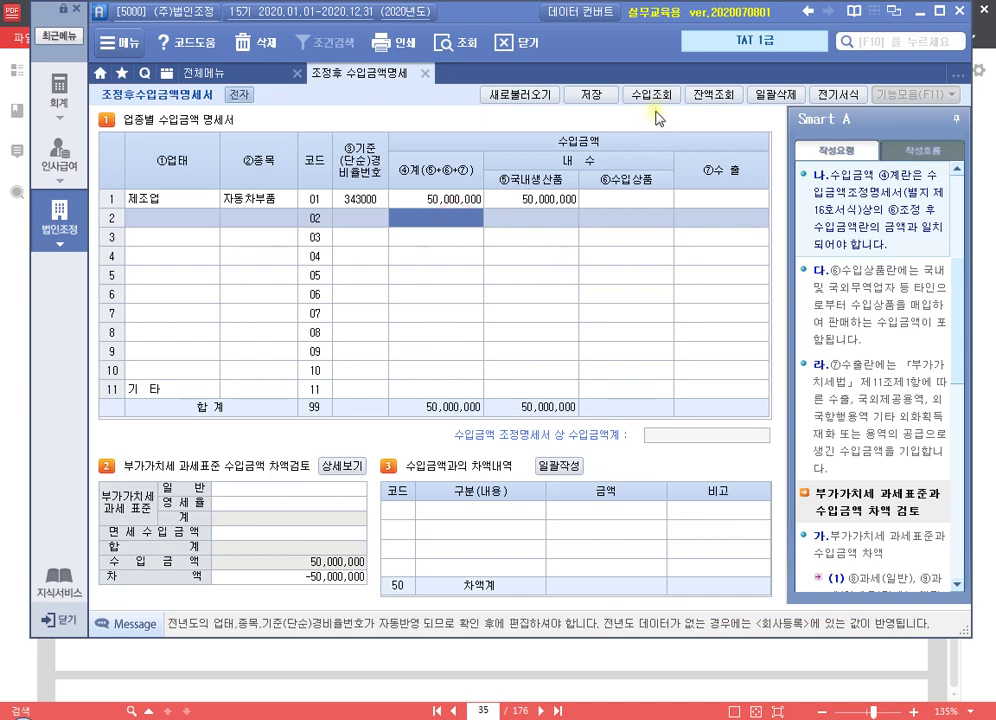
click(695, 97)
click(524, 245)
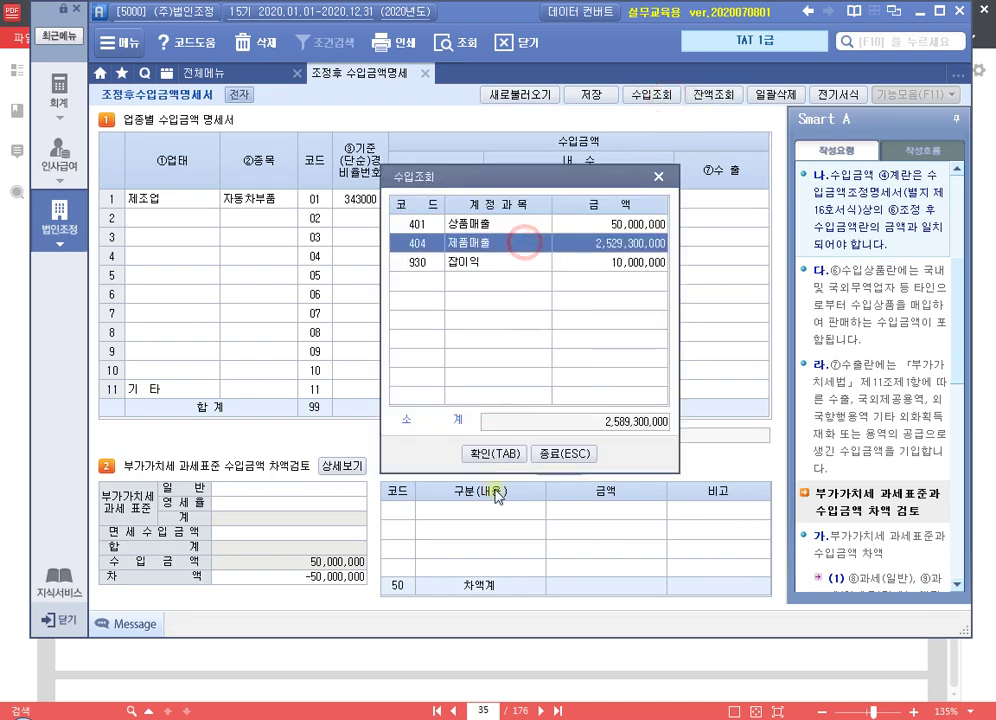
click(492, 452)
Fill the ④계 amount of row 3 with the 잡이익 revenue of 10,000,000 from 수입조회
click(437, 237)
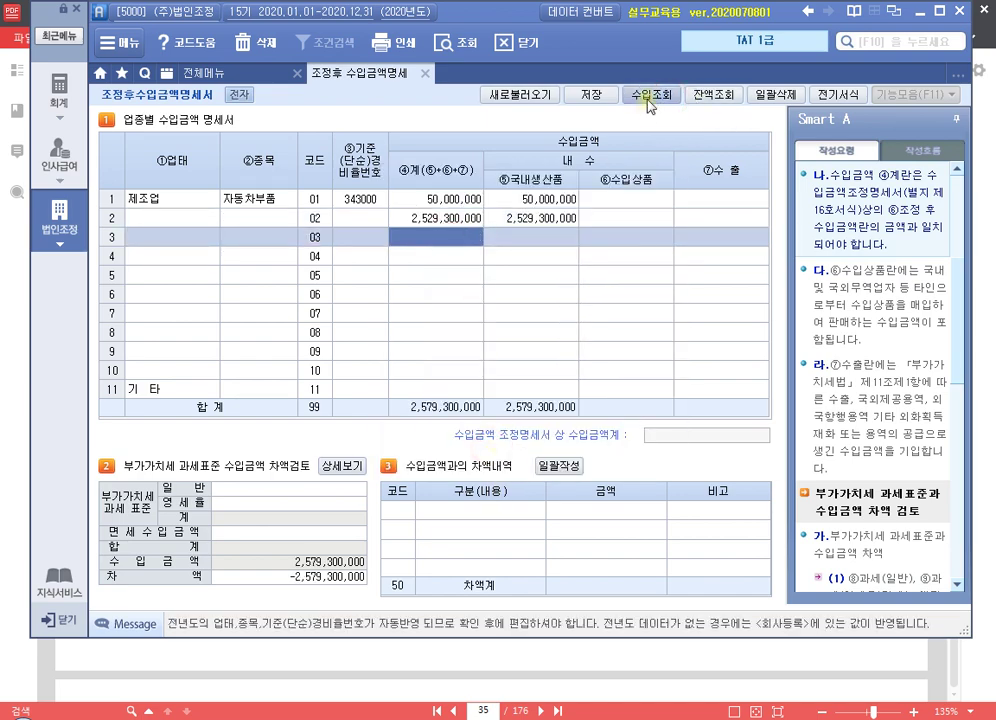
click(648, 97)
click(467, 262)
click(500, 452)
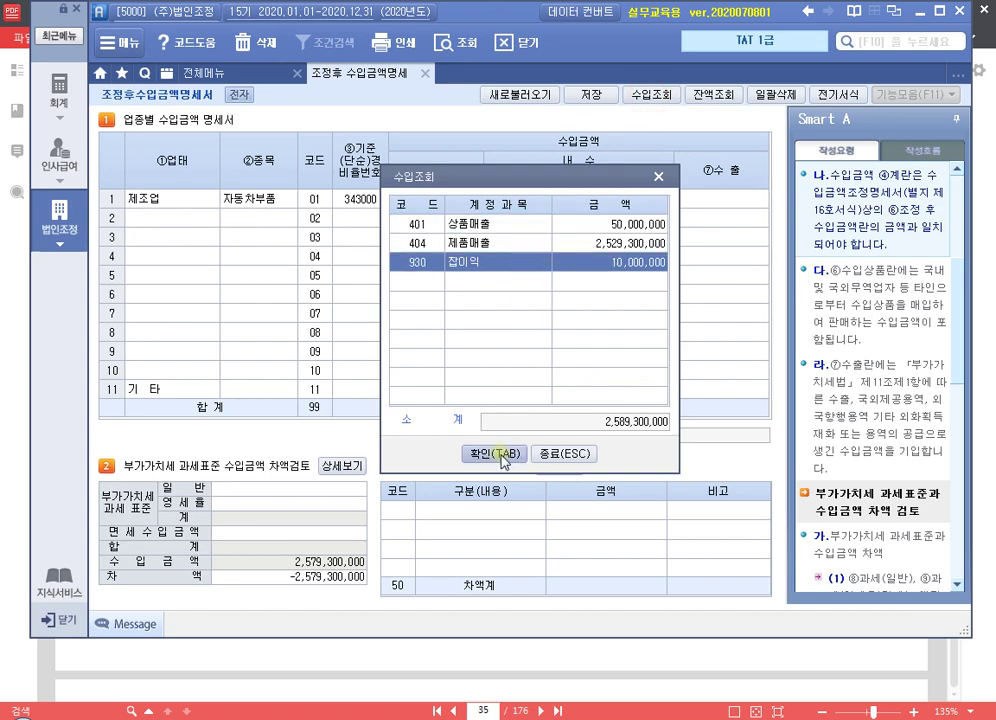
click(455, 197)
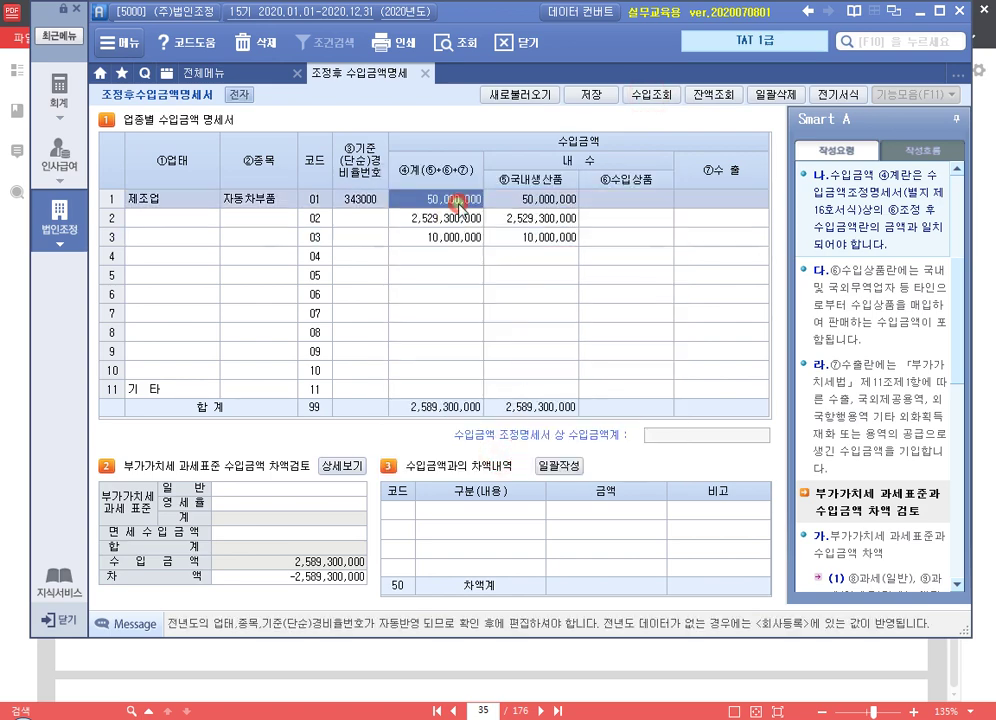
Compare the ④계 amounts of rows 1 to 3 with the account amounts listed in 수입조회
click(460, 218)
click(460, 238)
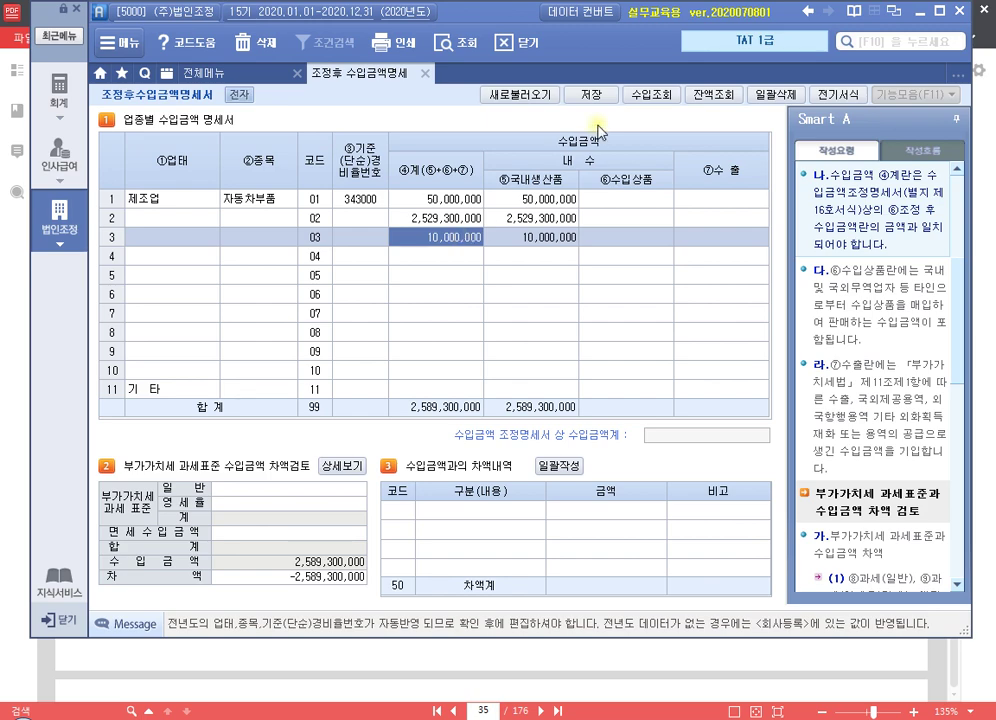
click(640, 94)
drag(509, 176, 668, 140)
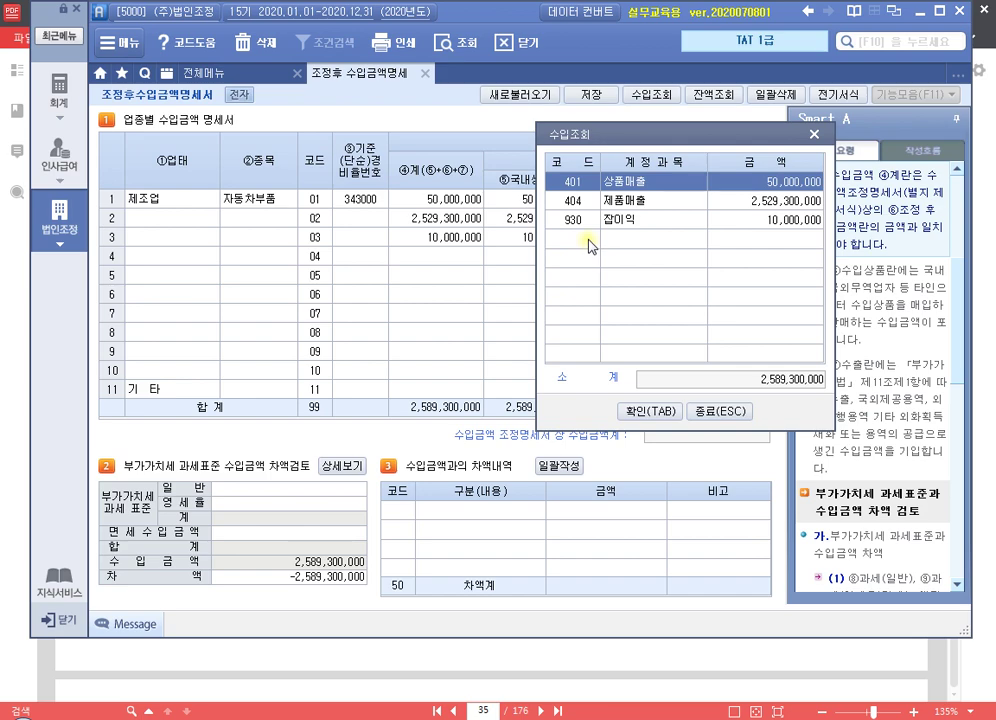
click(723, 411)
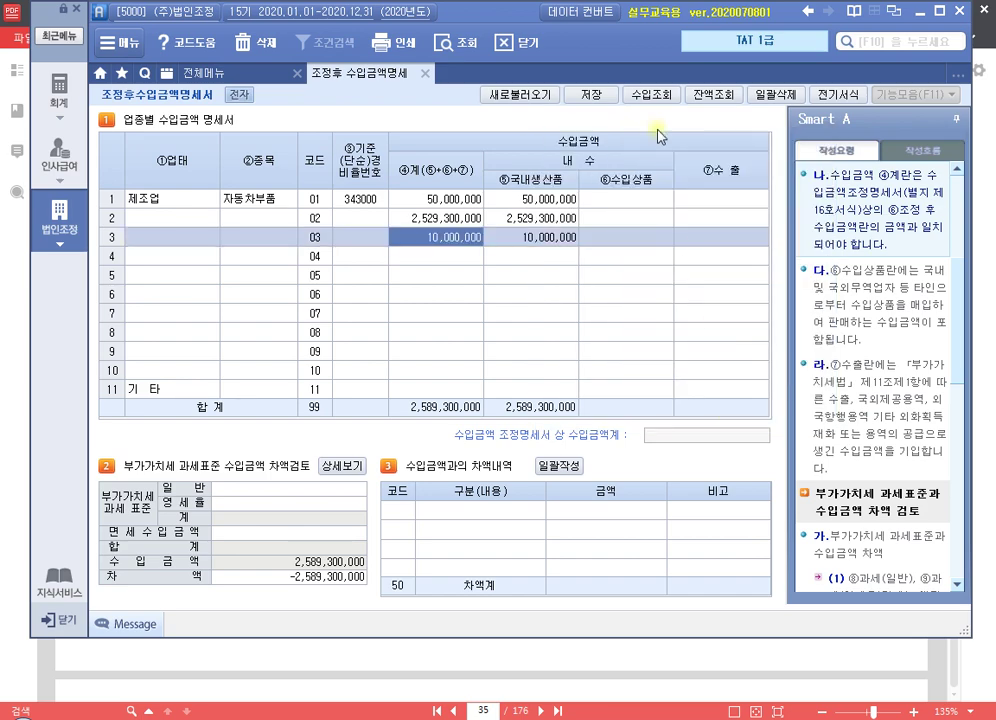
click(443, 200)
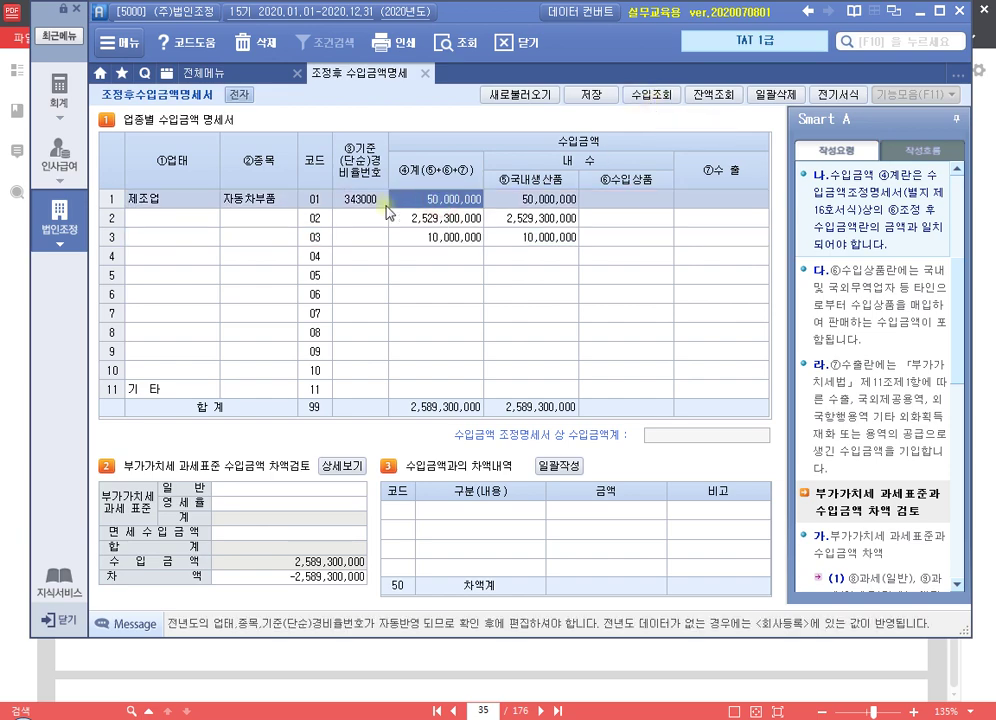
click(650, 95)
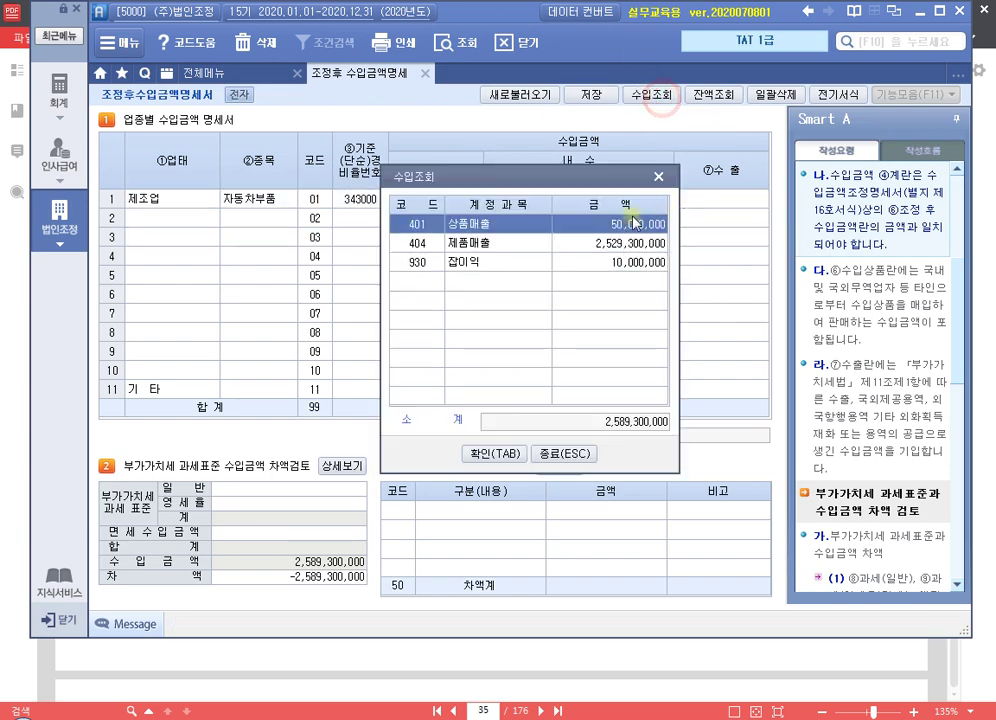
click(656, 180)
Set the 기준(단순)경비율번호 of row 1 to 503001
click(358, 198)
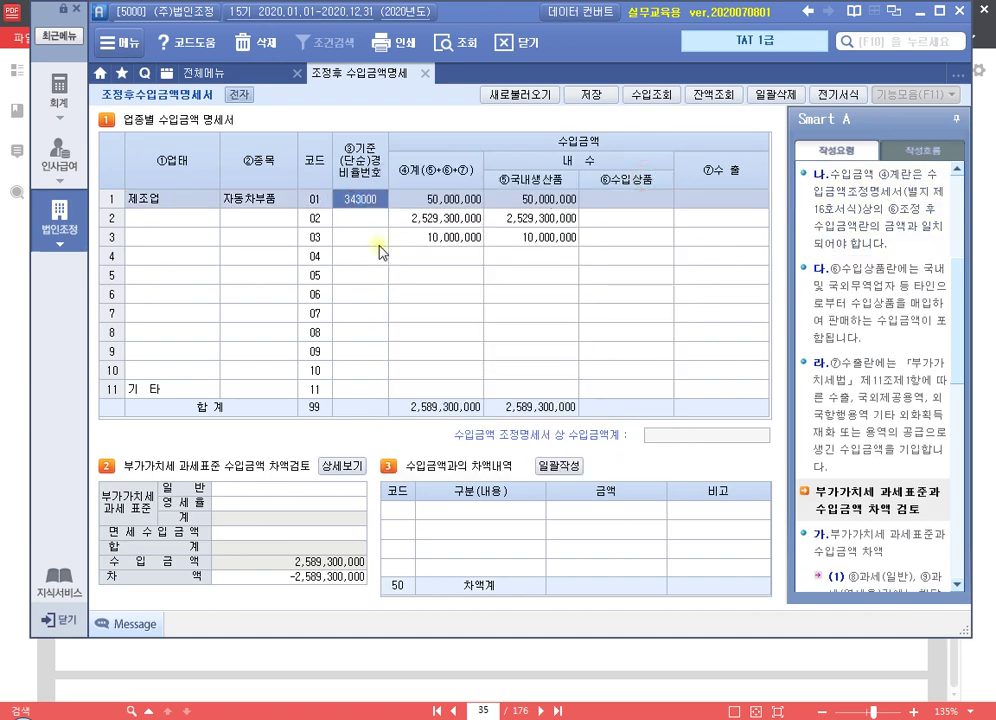
text(5)
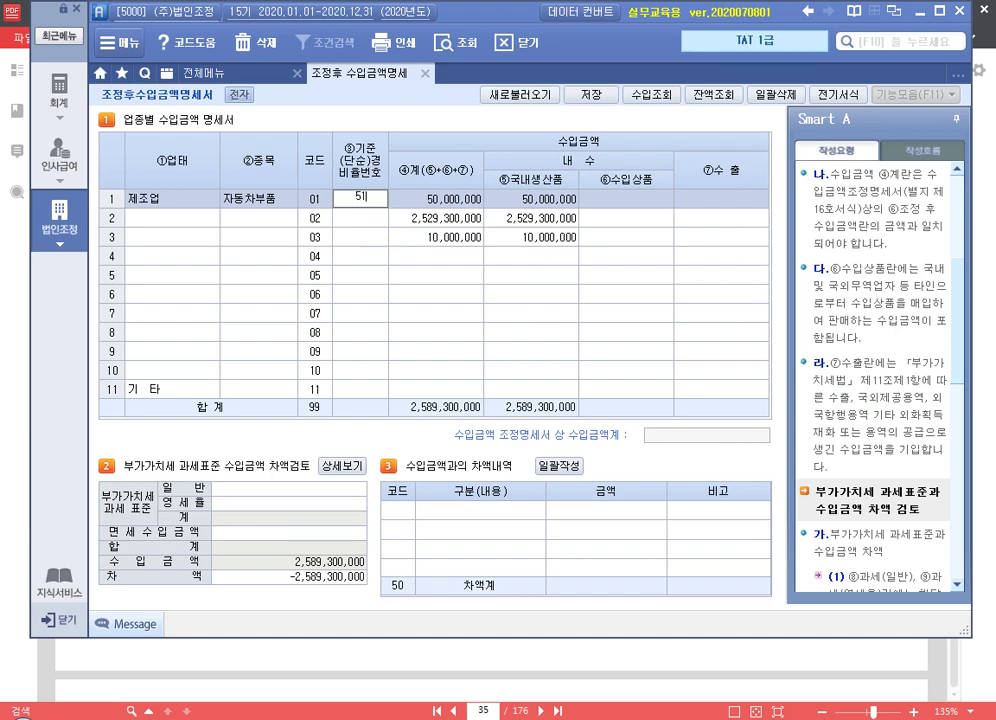
text(03001)
key(Return)
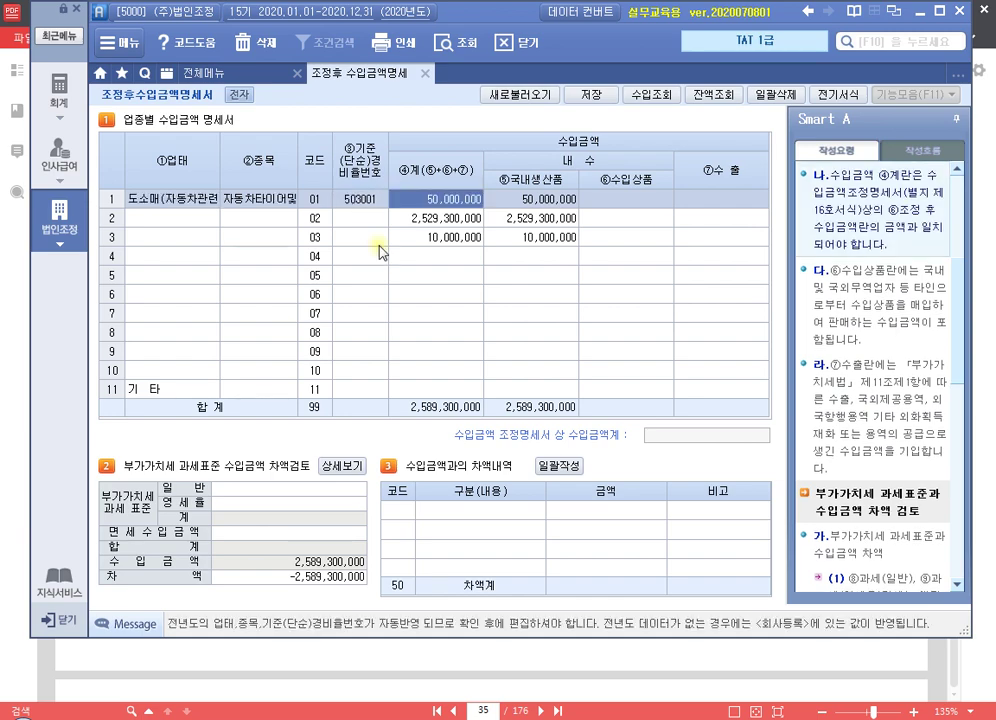
Change row 1's 업태 to 도매업 and its 종목 to 자동차타이어 및 튜브
key(Left)
key(Left)
key(Left)
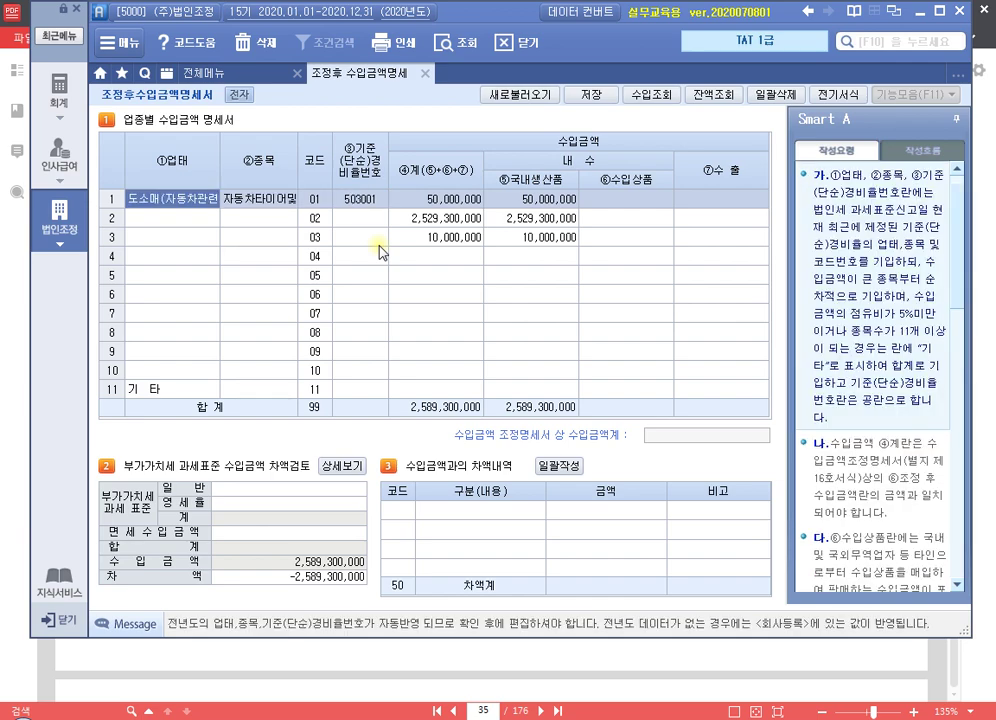
text(도매업)
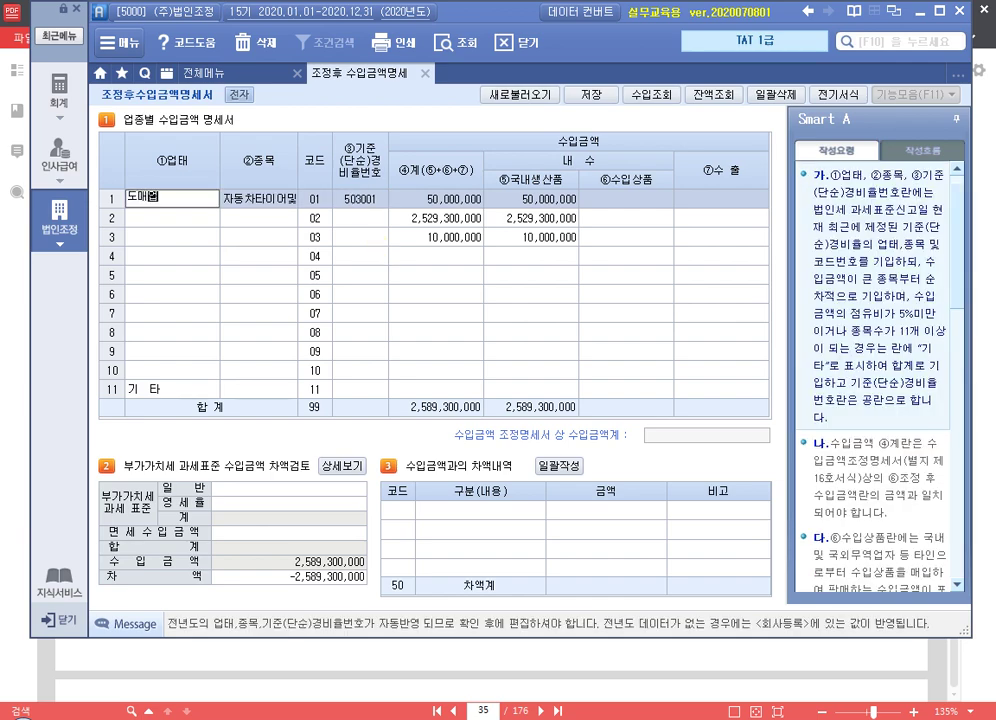
key(Return)
text(자동)
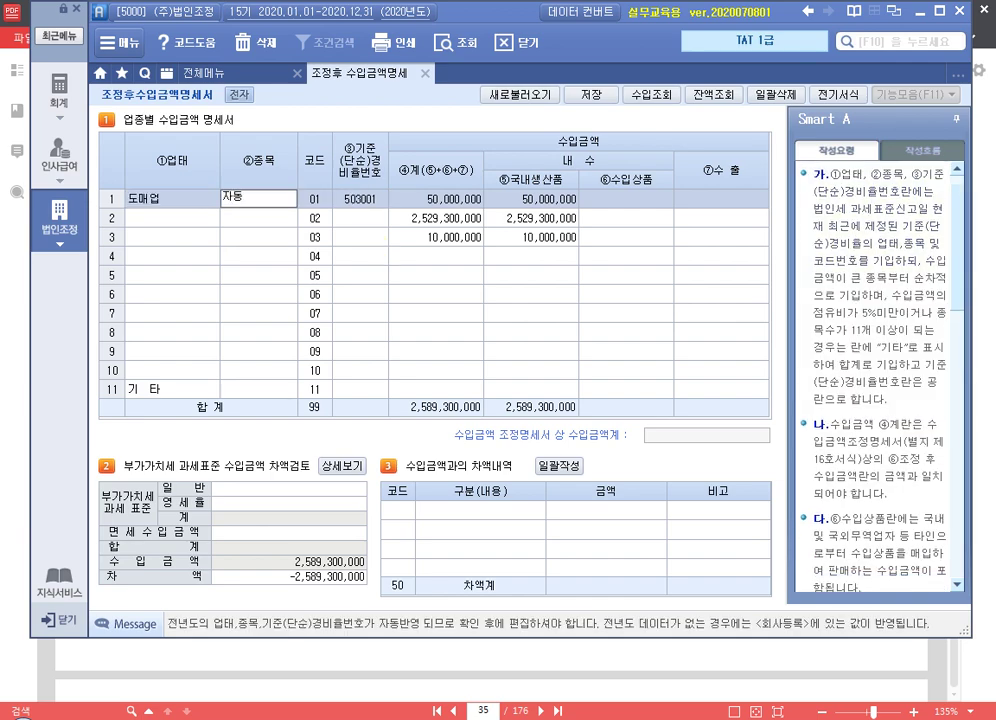
text(차타이어 및 튜브)
key(Return)
Set the 기준(단순)경비율번호 of row 2 to 343000 and accept its 제조업 business type
key(Return)
text(3)
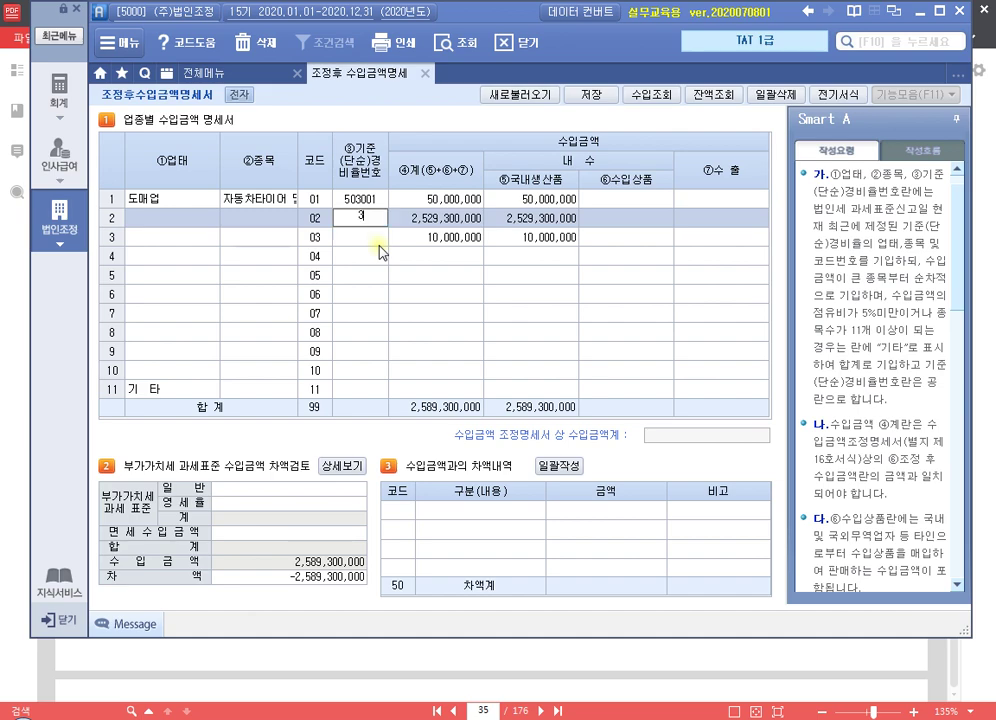
text(430000)
key(Return)
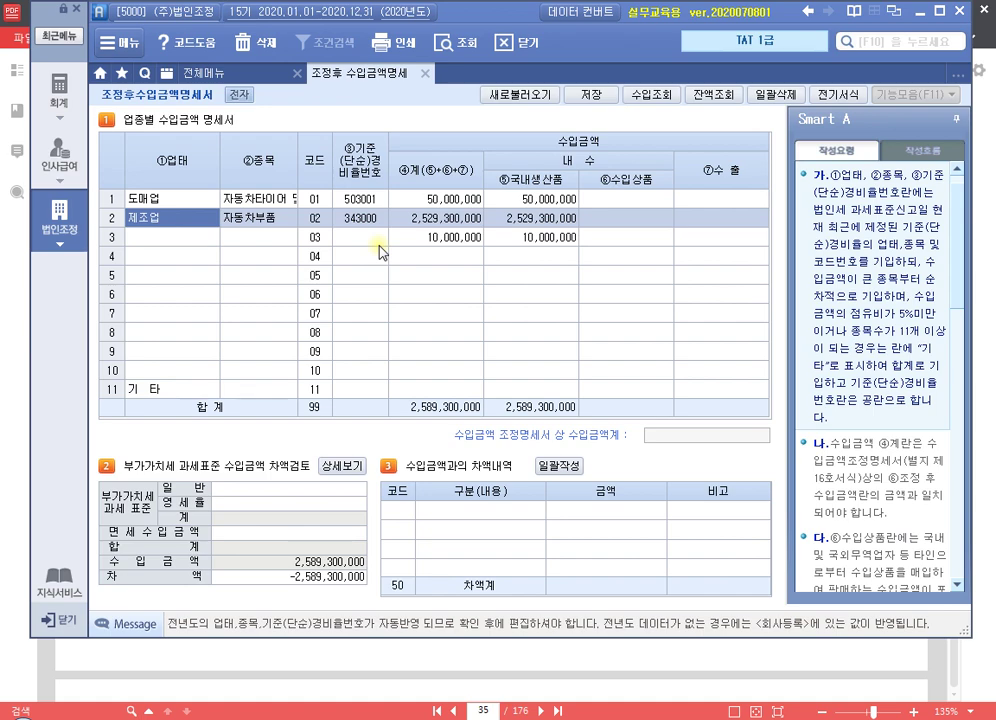
key(Return)
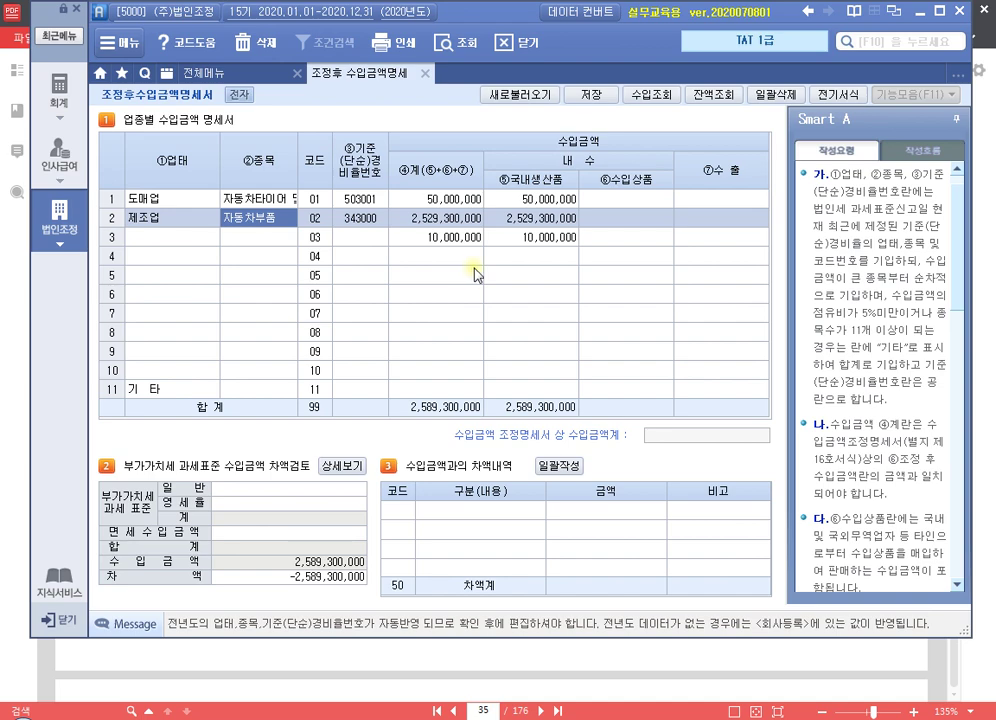
Set the ④계 amount of the 제조업 row to 2,539,300,000, adding the 잡이익 revenue to 제품매출
click(445, 240)
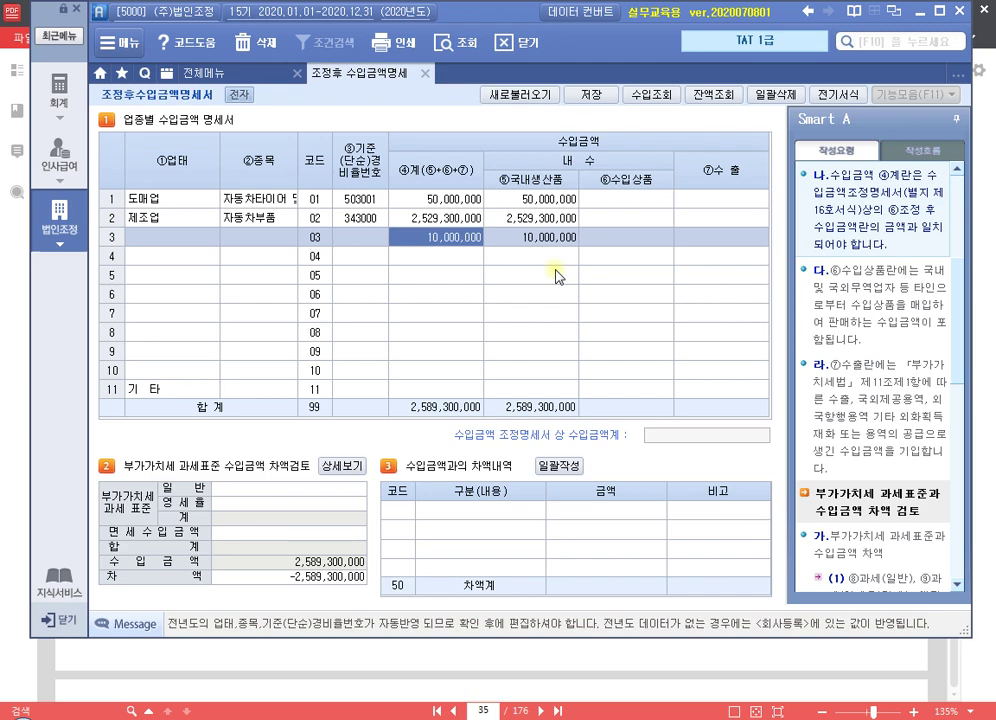
click(452, 219)
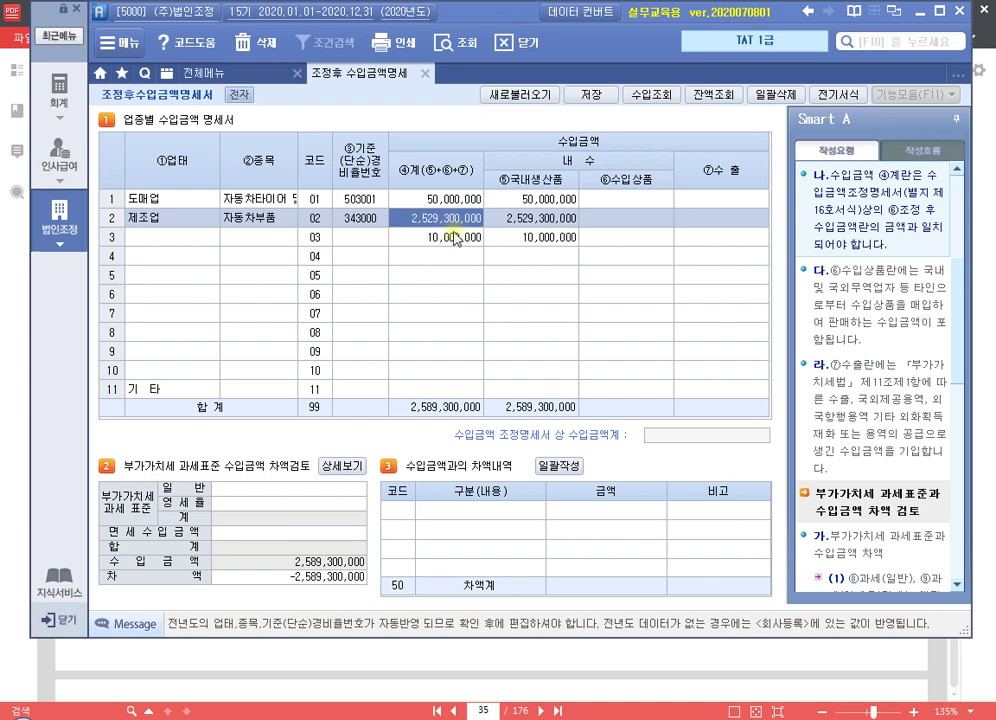
click(455, 198)
click(452, 220)
text(2)
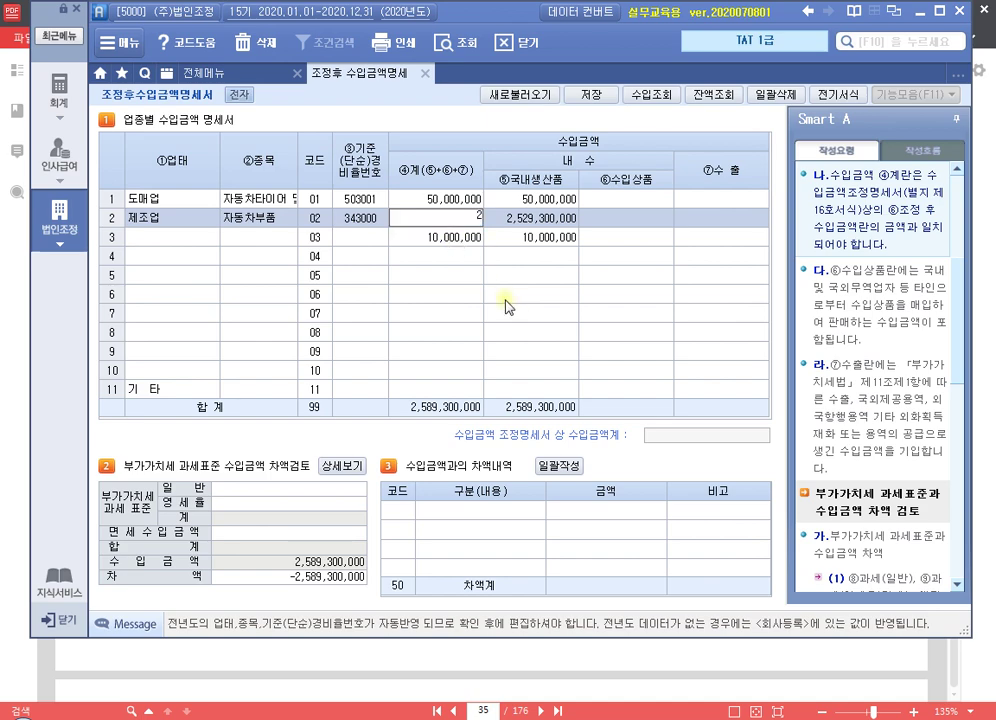
text(,539,300,000)
key(Return)
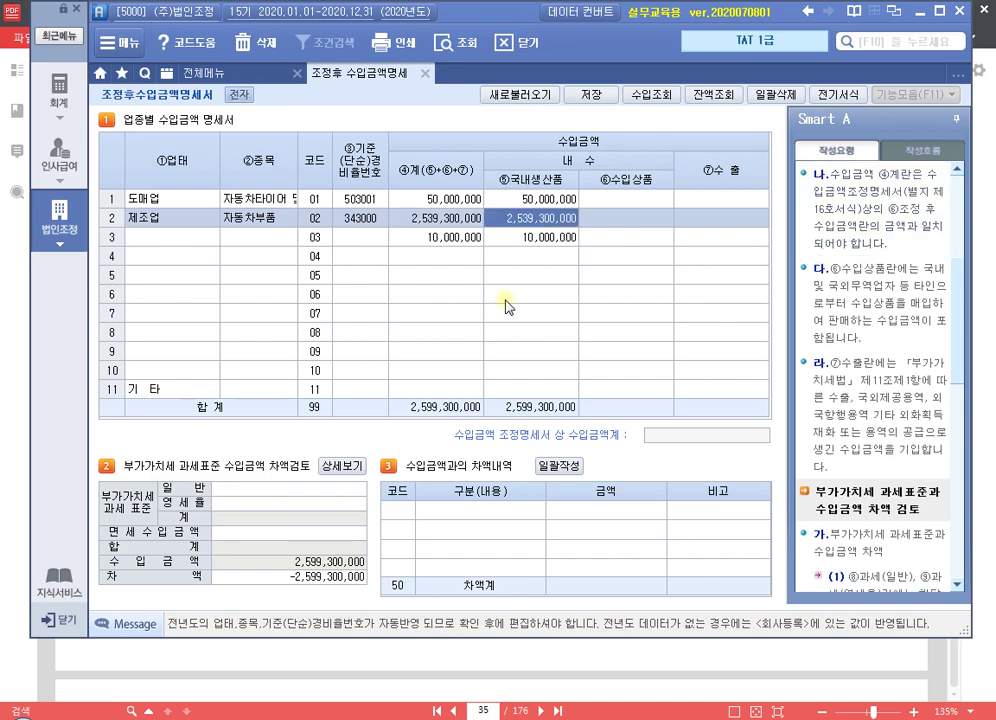
Clear the 잡이익 amount from row 3 and check the ④계 and ⑤국내생산품 amounts of row 2
key(Return)
key(Delete)
key(Return)
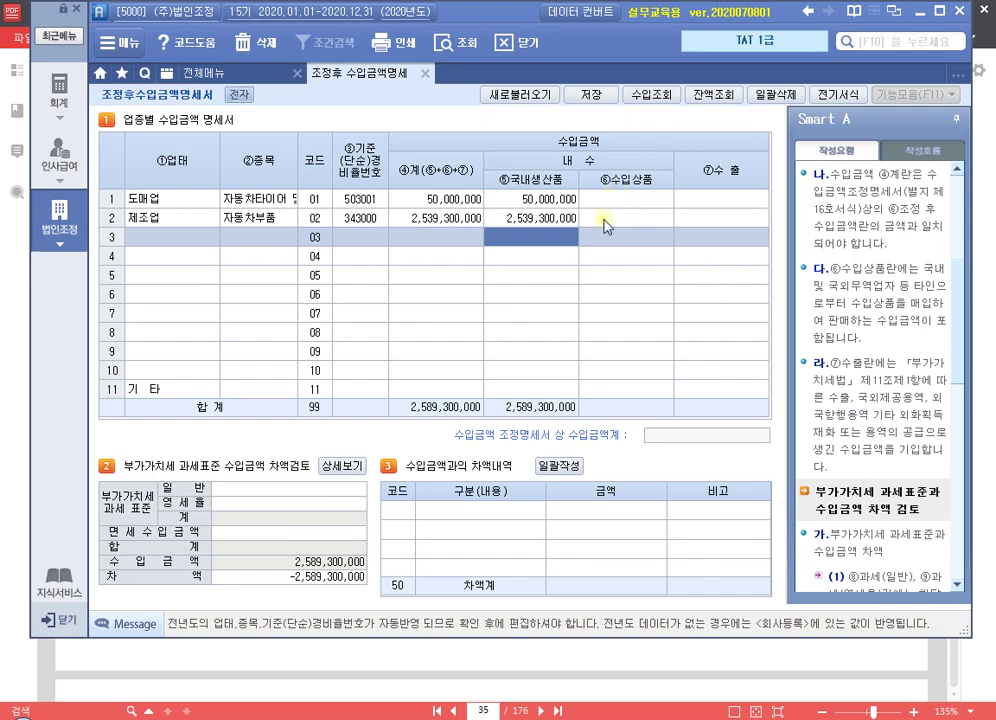
click(470, 222)
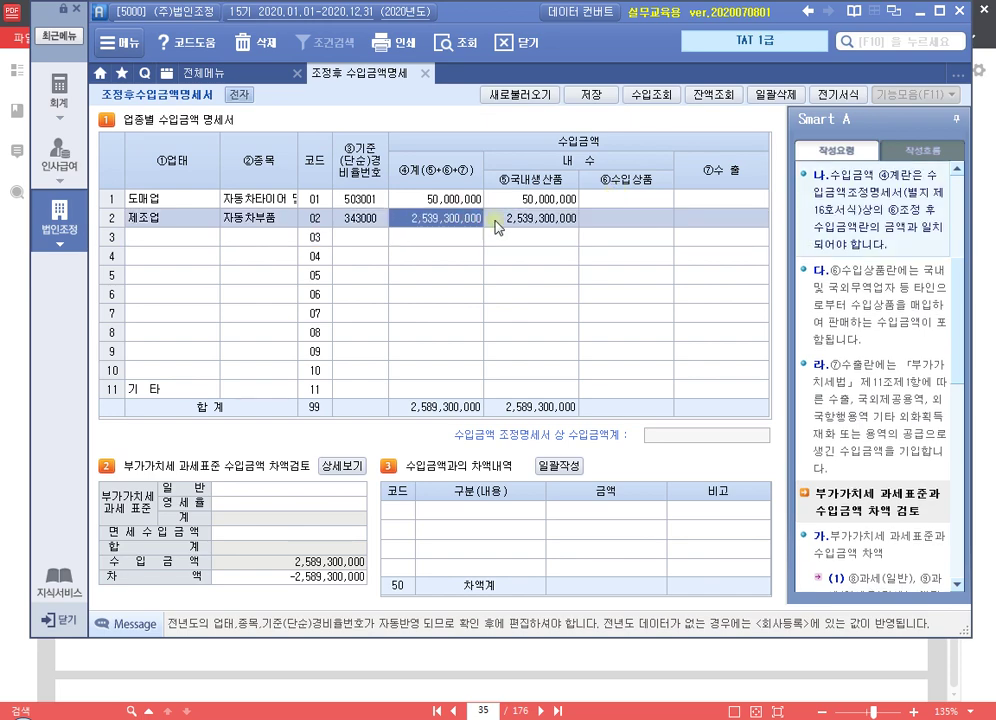
click(549, 222)
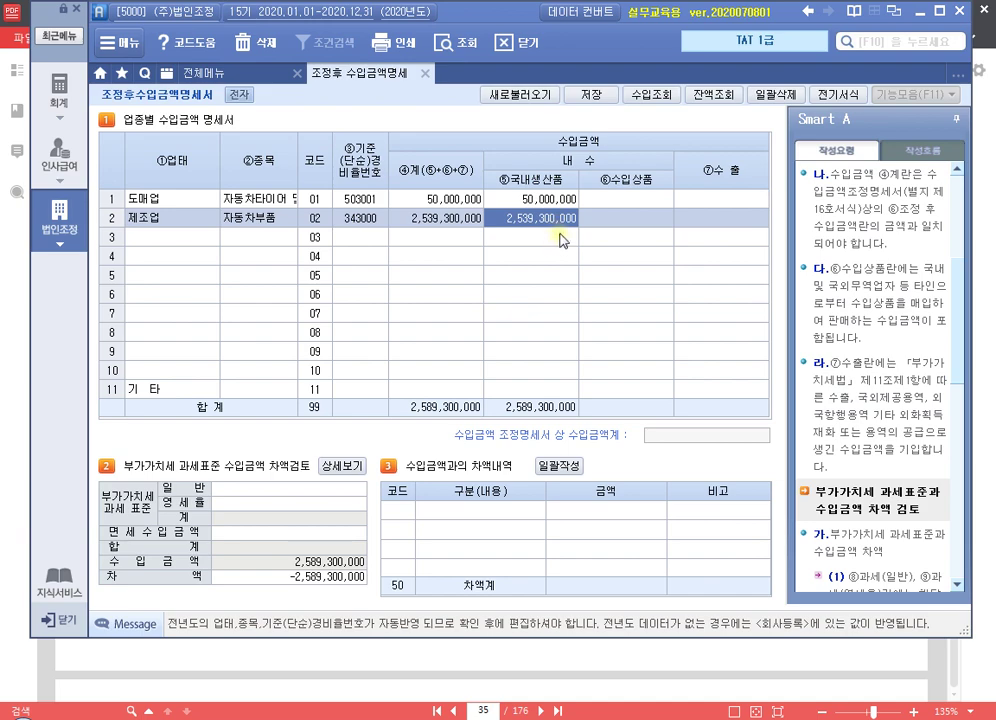
Examine the 업종코드별 수입금액 and 신고서 과세표준 details of the VAT tax base, and close them without applying
click(347, 474)
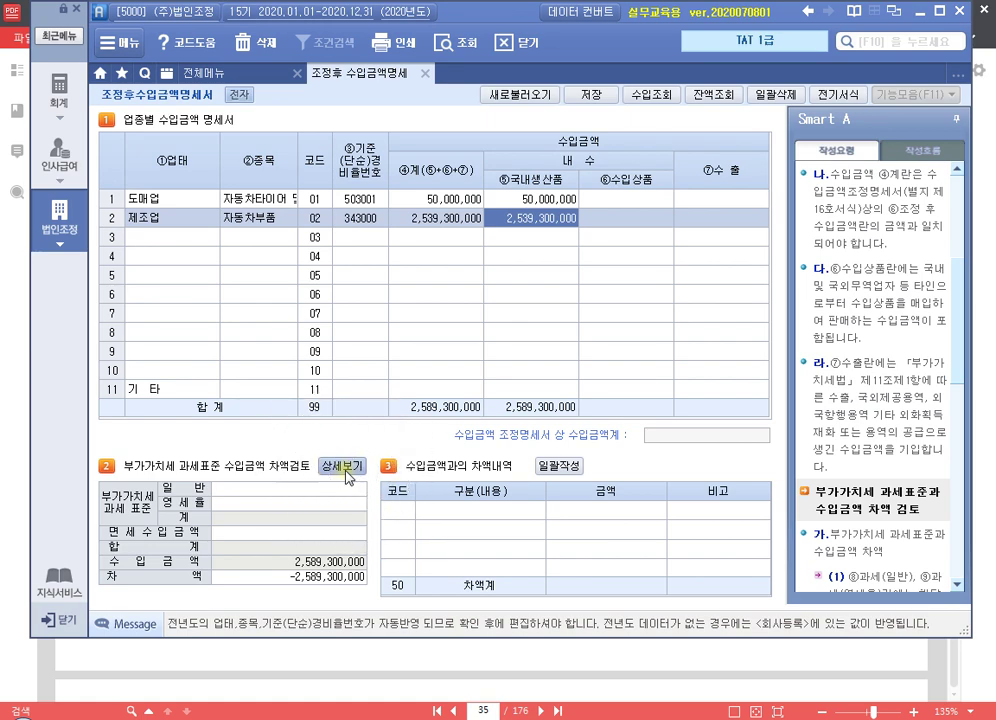
click(347, 474)
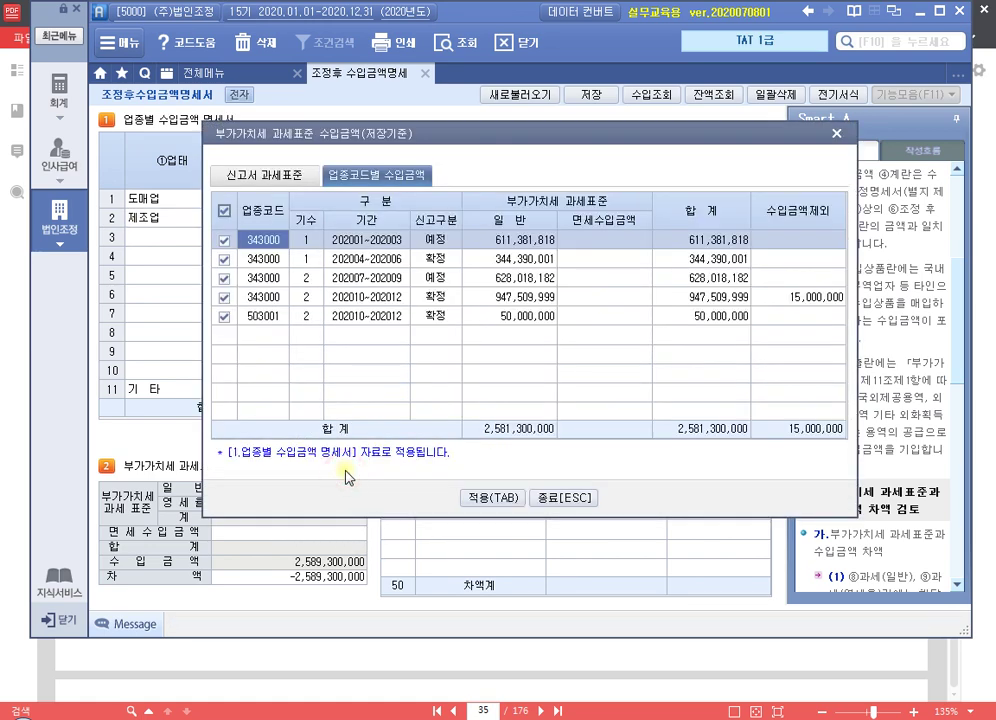
drag(300, 133, 302, 70)
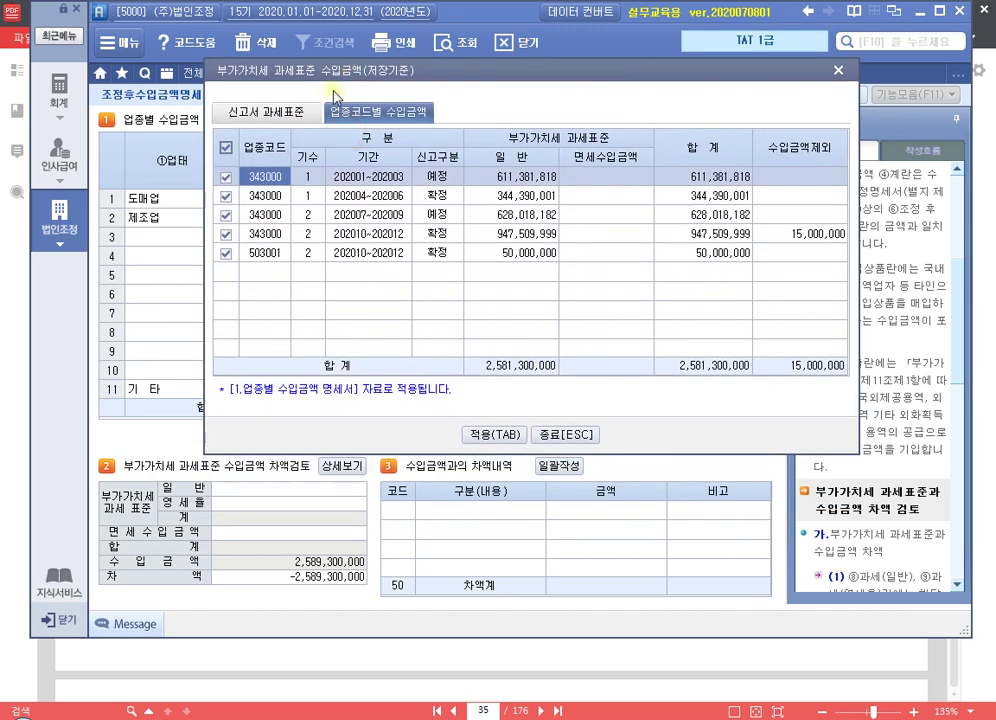
click(268, 112)
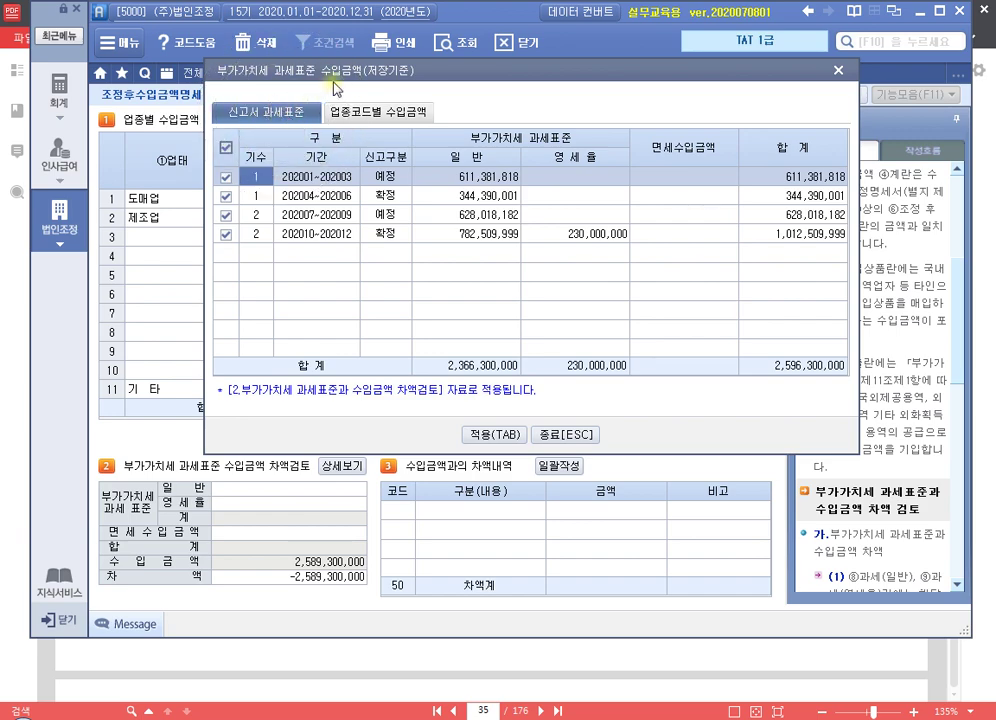
drag(333, 70, 341, 48)
click(846, 48)
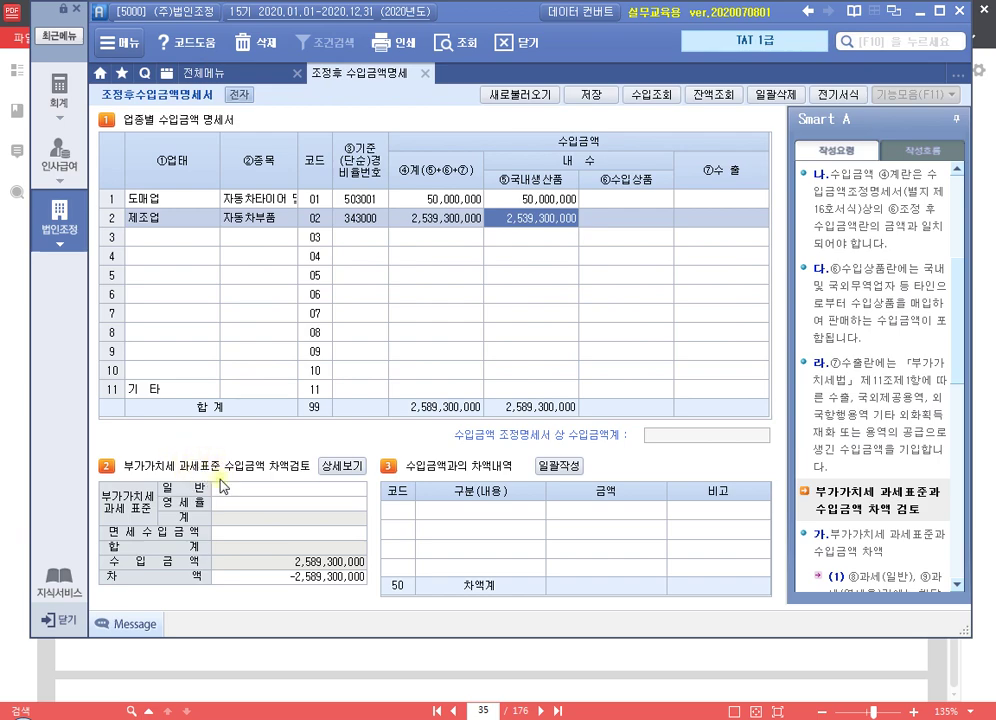
Apply the 신고서 과세표준 figures to the 부가가치세 과세표준 수입금액 차액검토 section
click(345, 468)
click(345, 468)
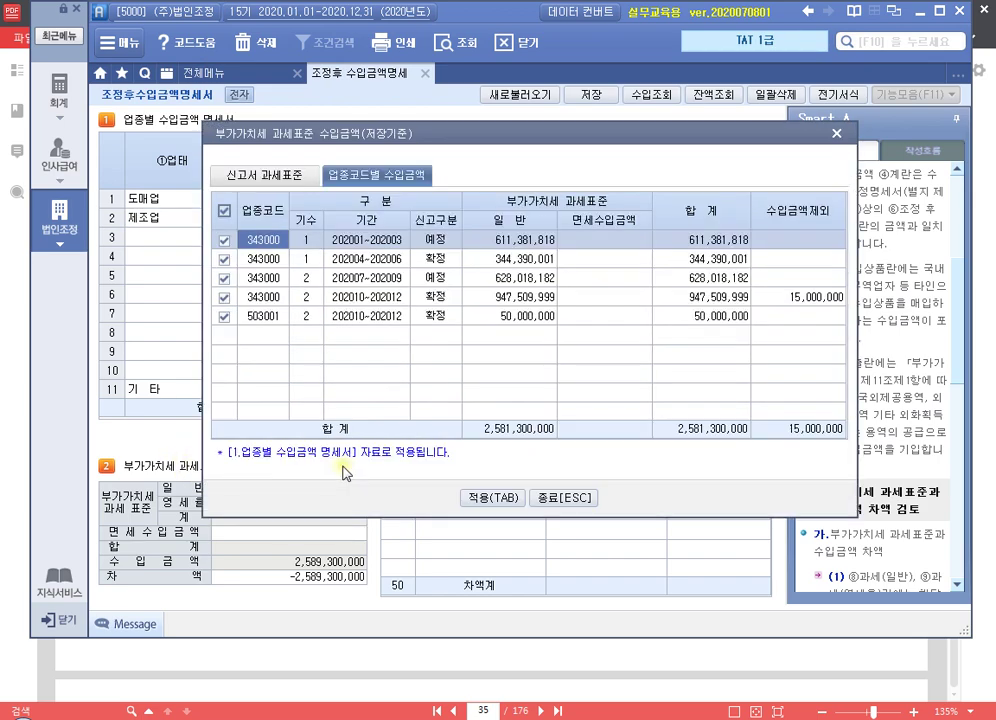
click(270, 175)
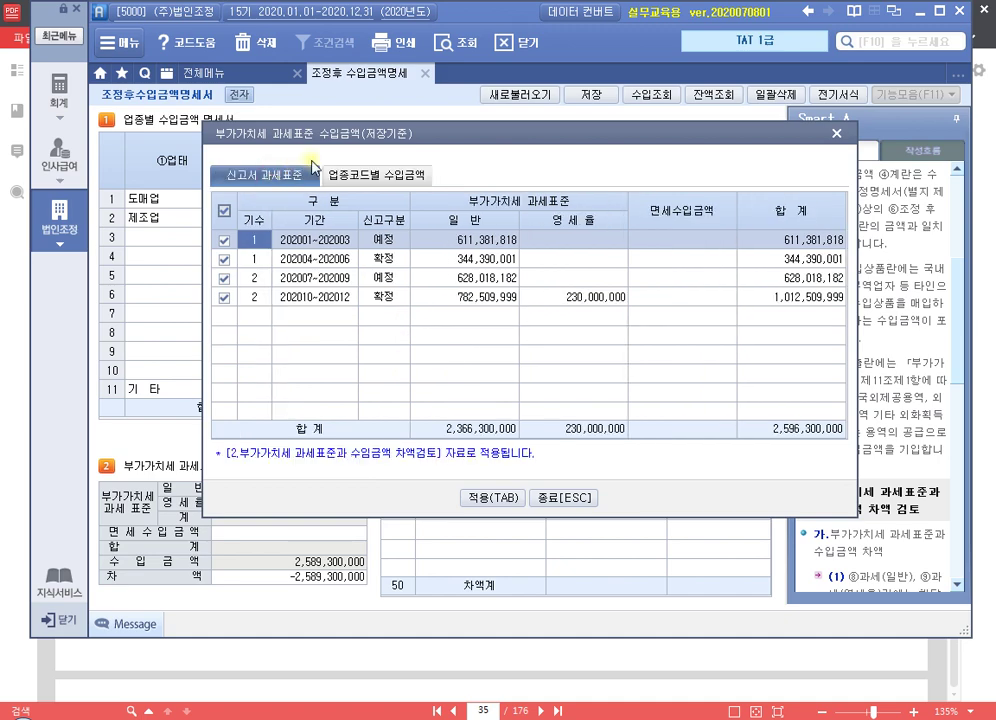
drag(378, 131, 381, 58)
click(576, 220)
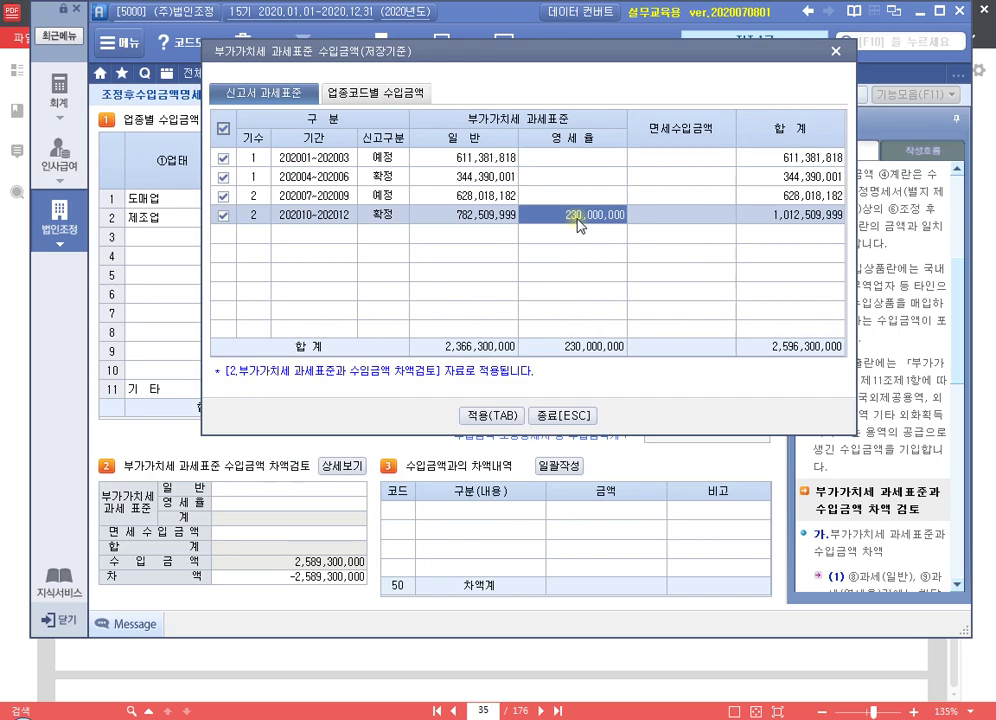
click(491, 420)
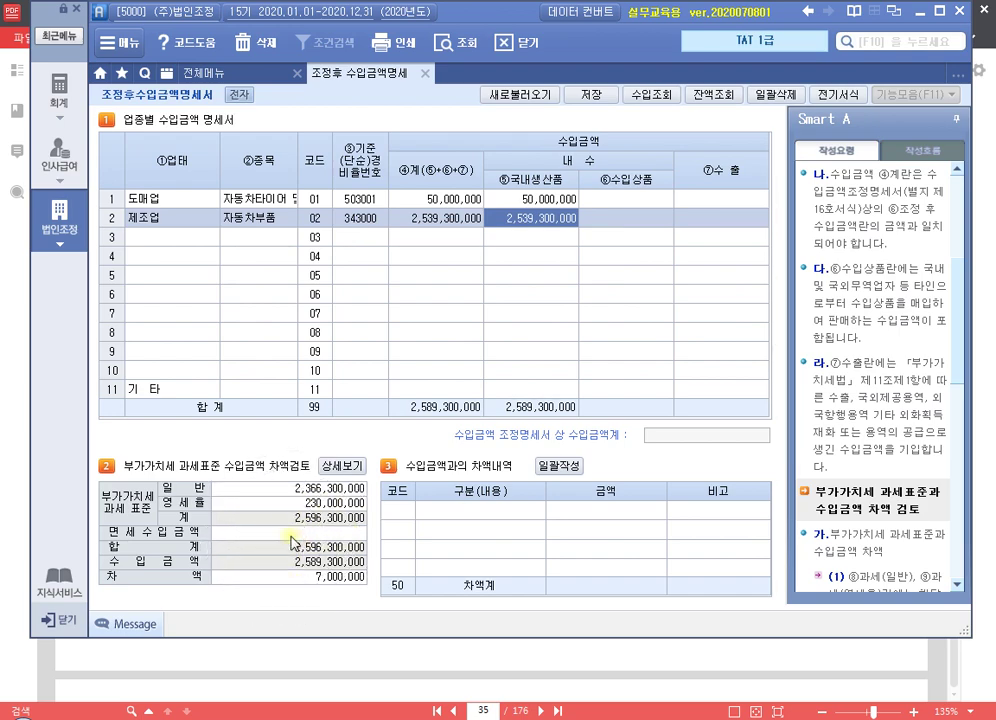
Compare 신고서 과세표준 with 업종코드별 수입금액 again and reapply the 신고서 과세표준 figures to the 차액검토 section
click(342, 466)
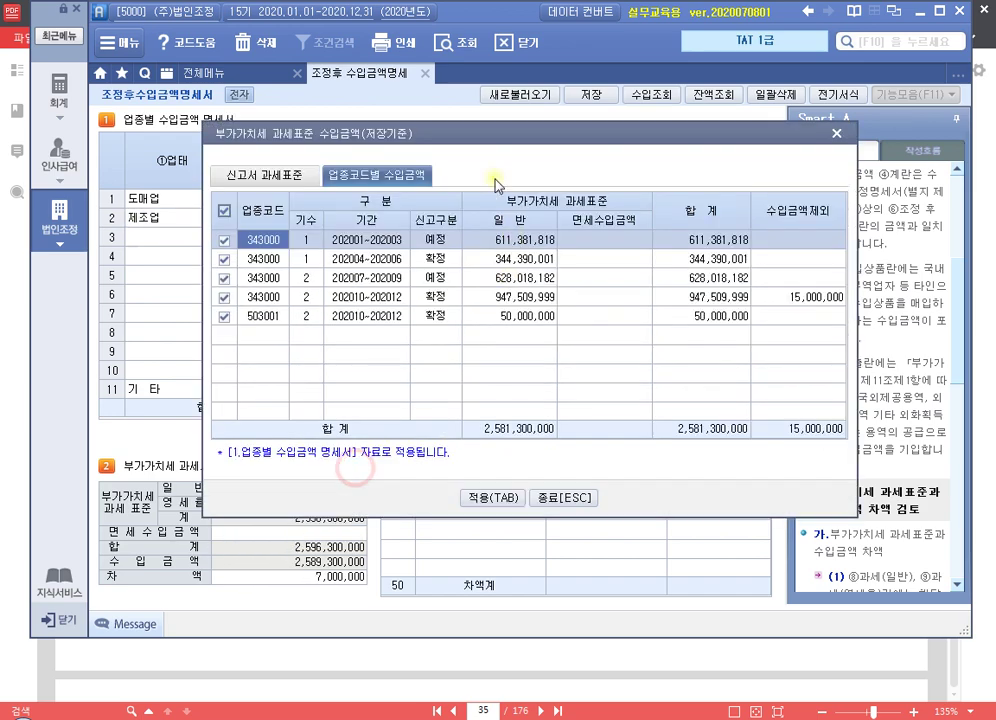
click(300, 176)
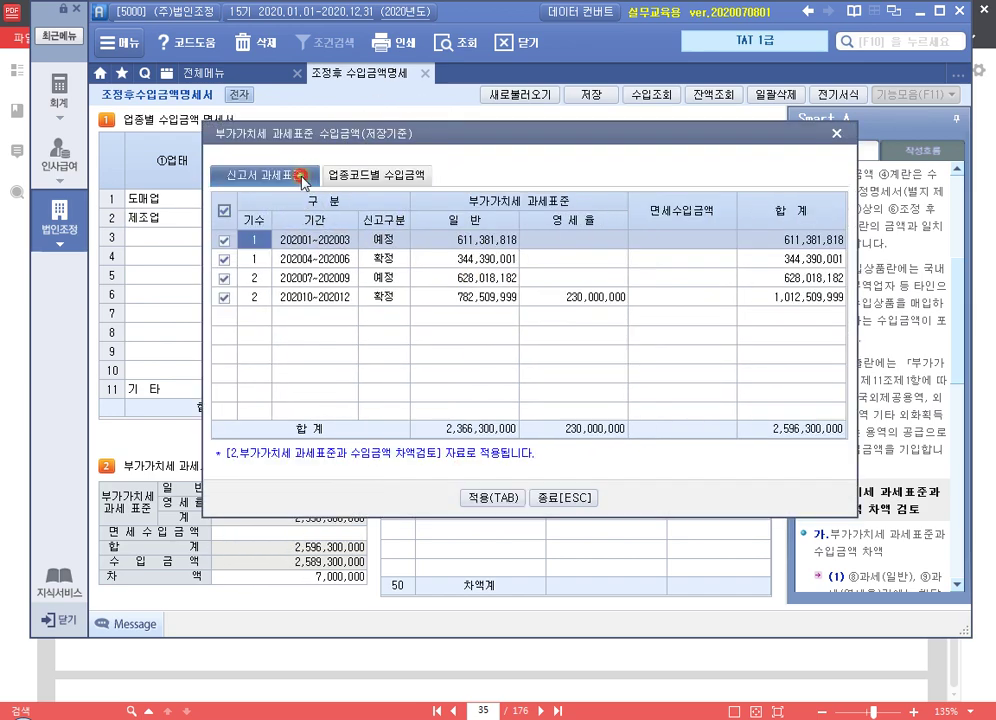
click(364, 179)
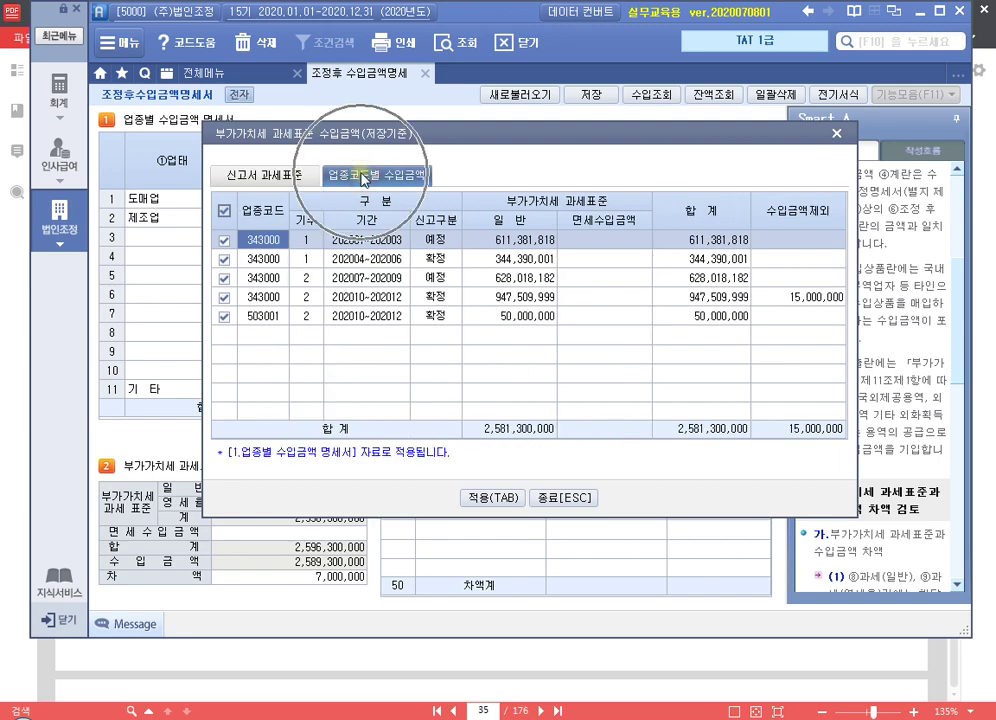
click(291, 175)
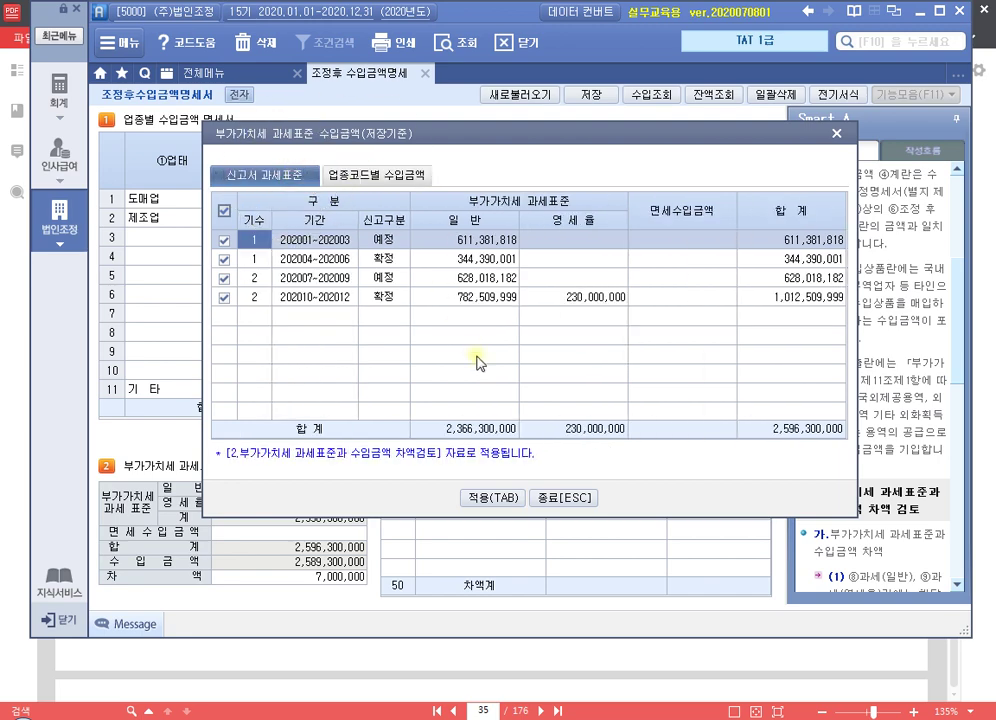
click(478, 497)
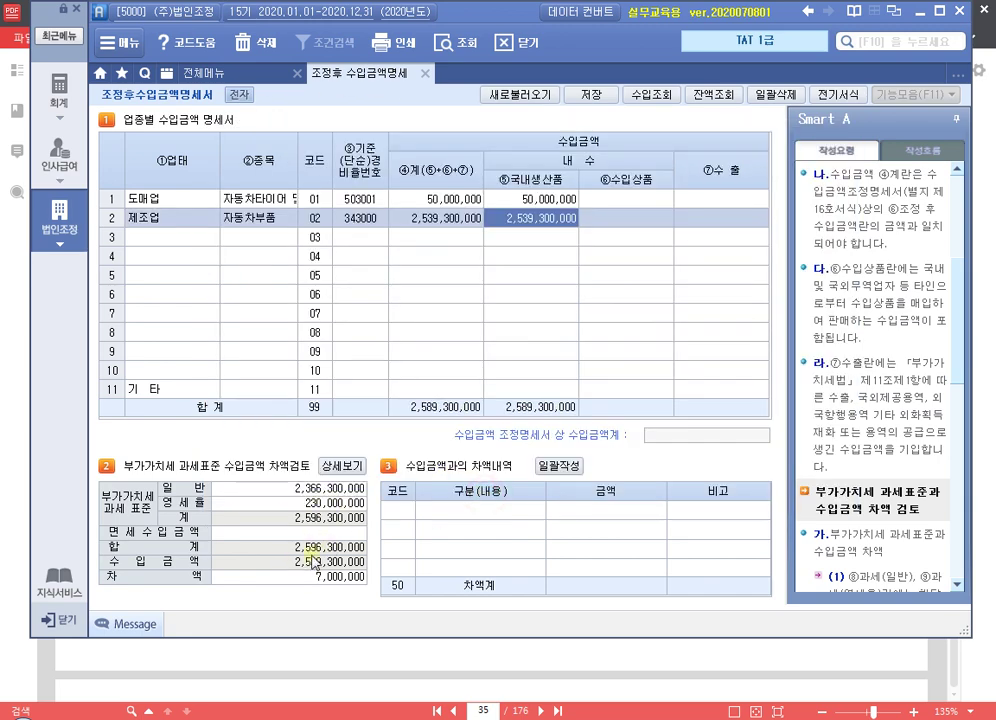
Calculate the 제조업 row's 국내생산품 amount of 2,539,300,000 minus the 영세율 amount of 230,000,000 with the built-in calculator
key(ctrl)
click(340, 503)
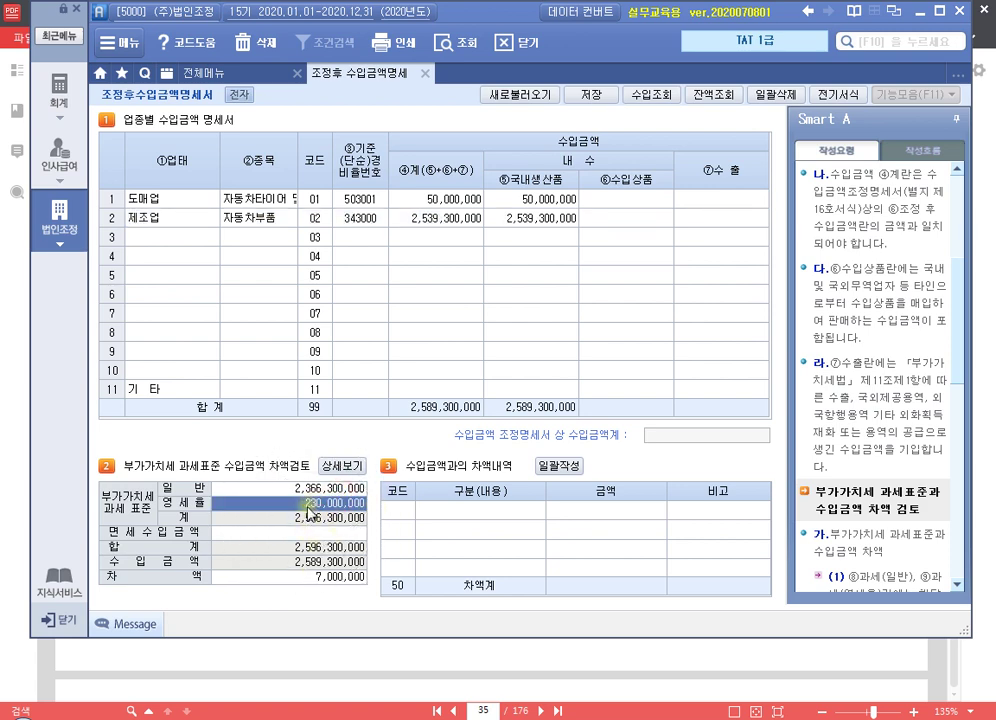
key(ctrl)
click(566, 219)
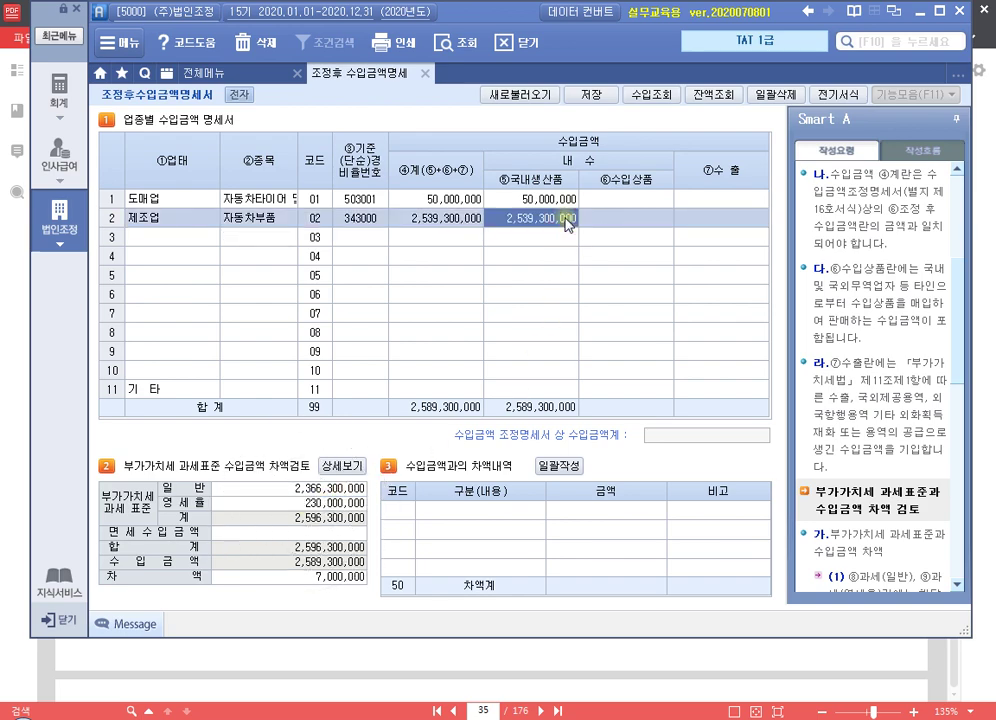
key(ctrl+q)
drag(435, 185, 247, 143)
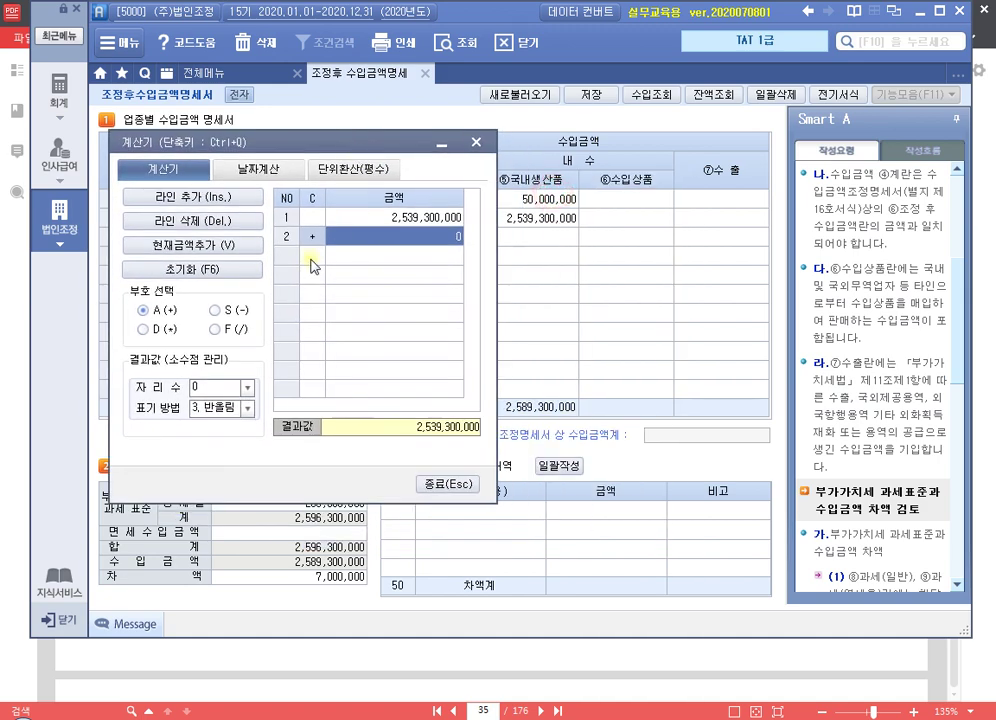
click(214, 310)
text(2)
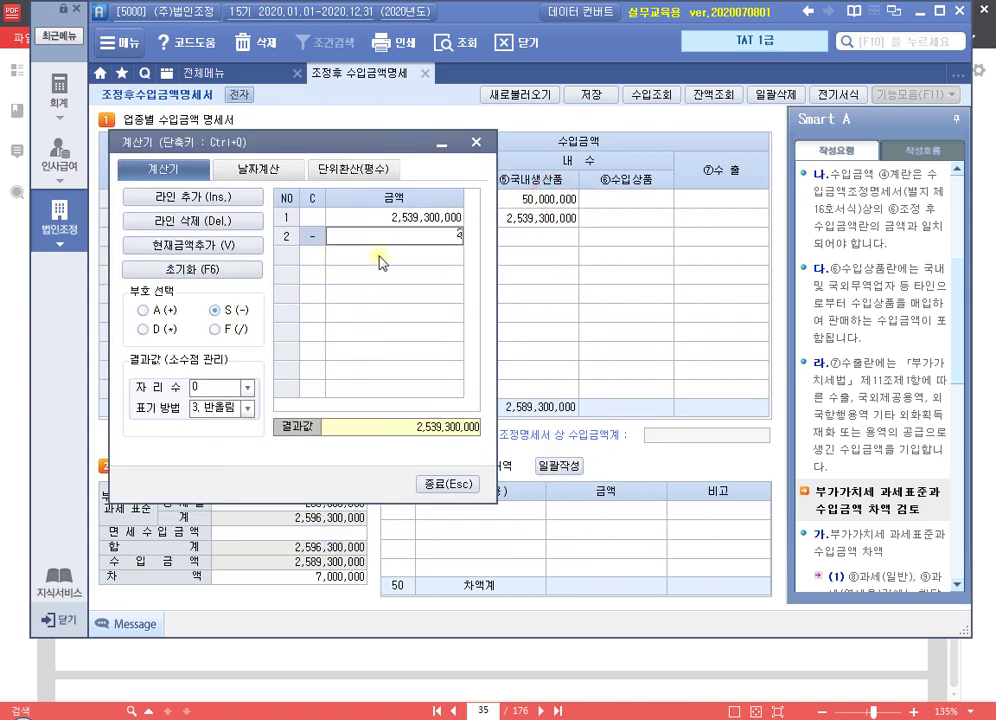
text(30,000,000)
key(Return)
drag(366, 138, 297, 110)
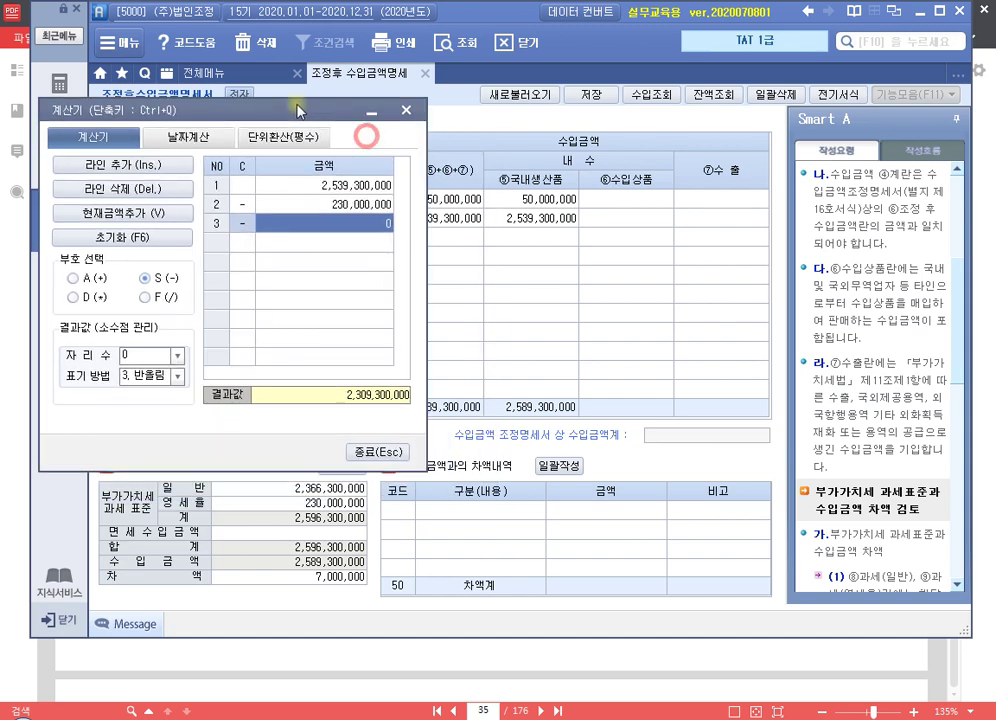
Set the ⑤국내생산품 amount of the 제조업 row to 2,309,300,000, close the calculator and leave its ⑥수입상품 empty
click(555, 218)
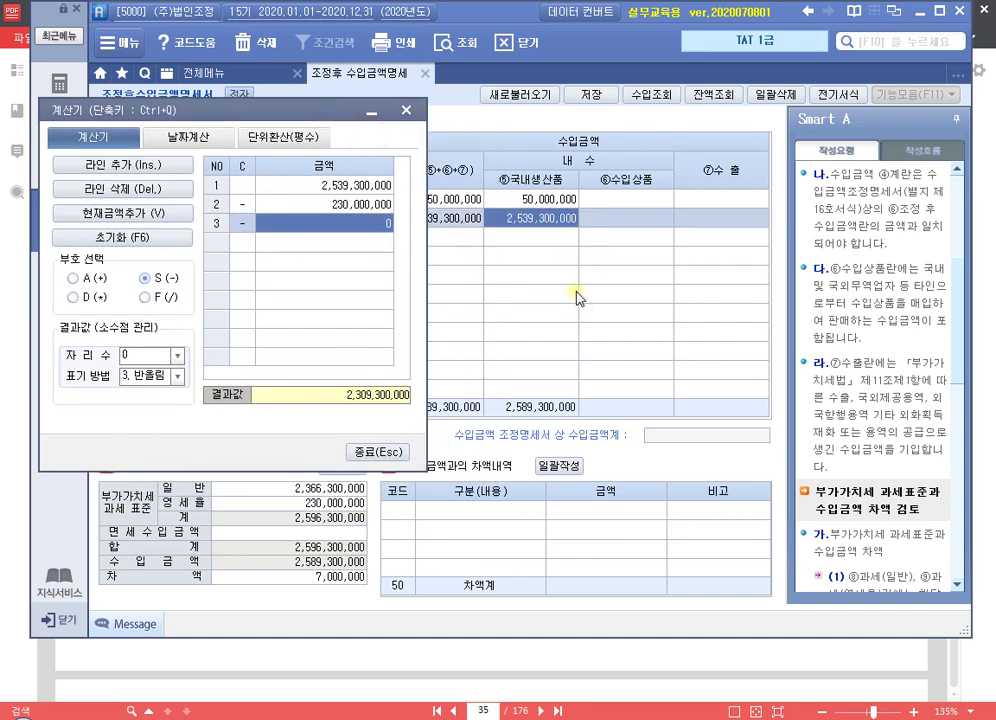
text(2,309,30)
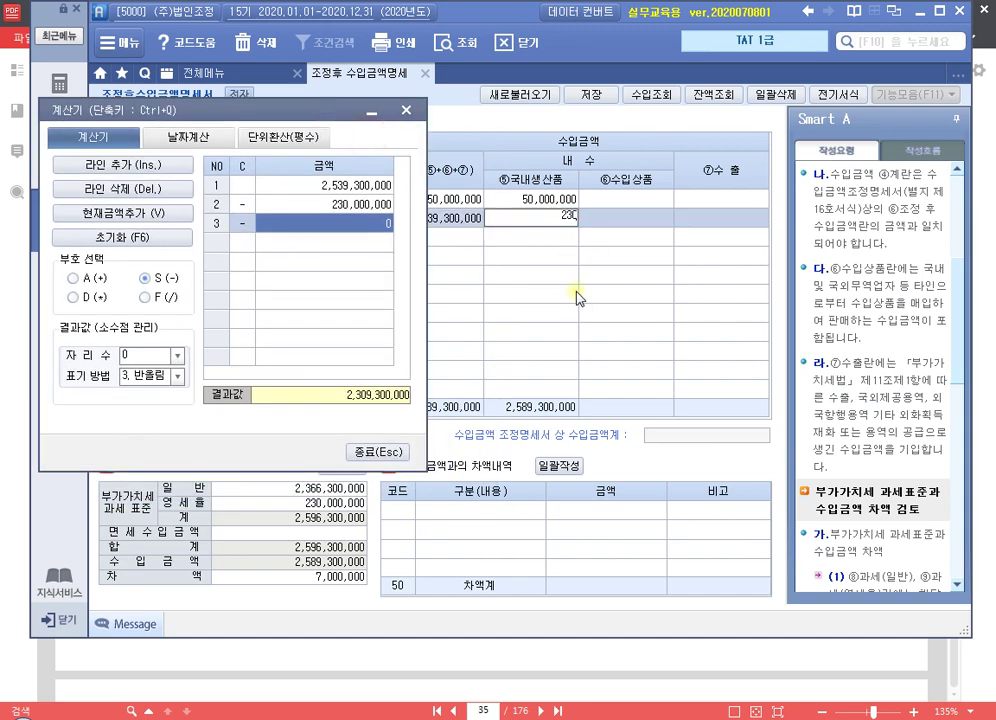
text(0,000)
key(Return)
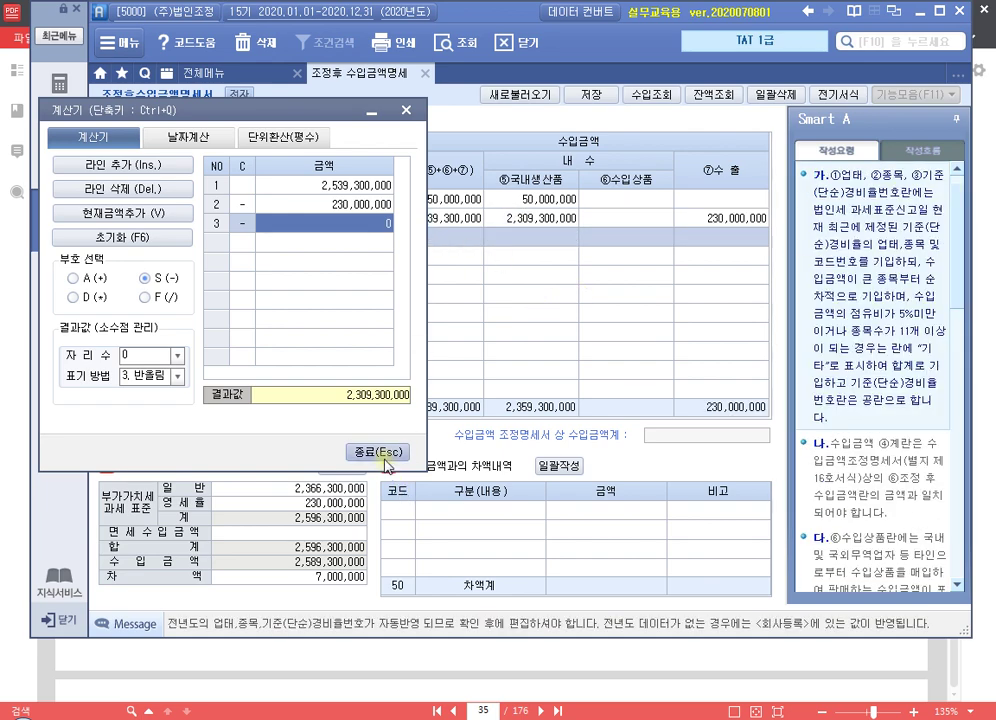
click(379, 451)
click(641, 218)
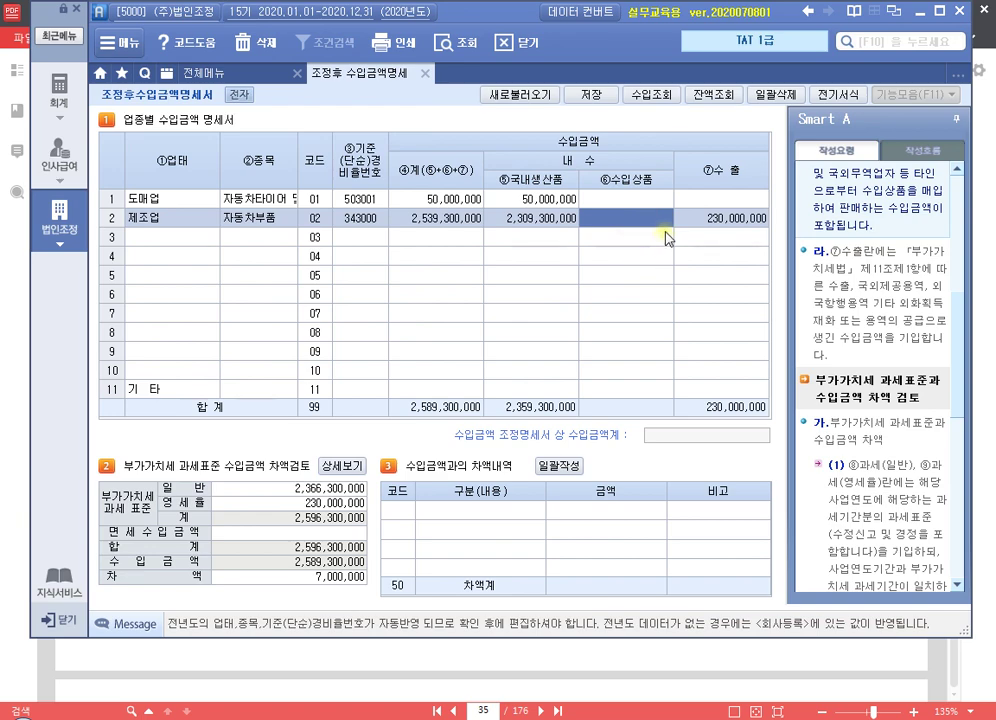
click(667, 224)
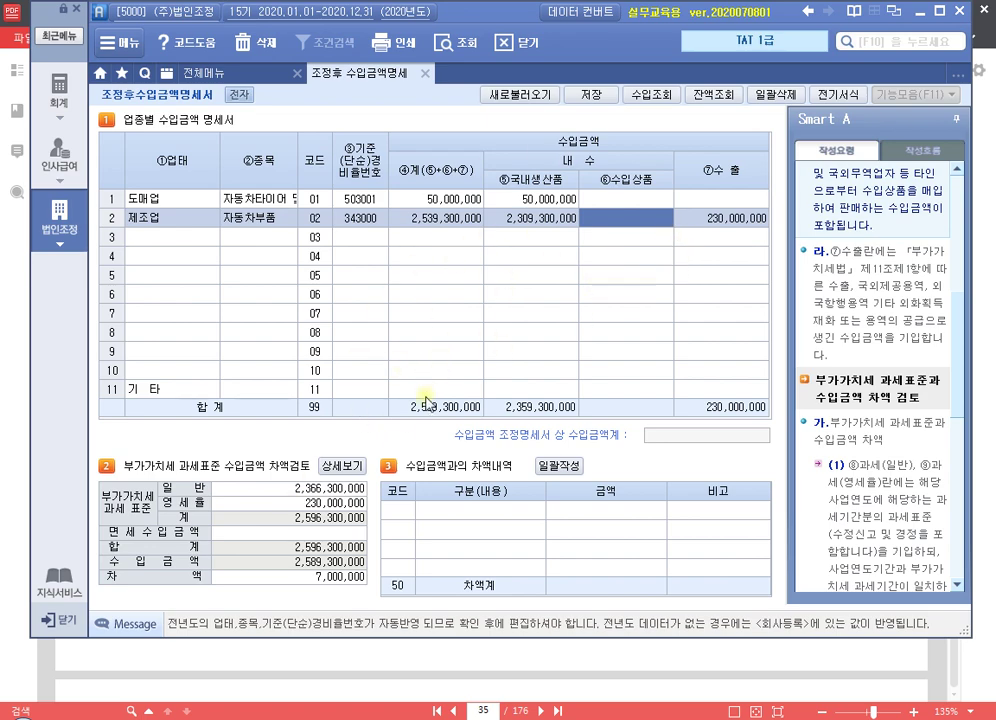
Start the batch entry of 수입금액과의 차액내역 and set the 당기금액 of code 25 고정자산매각액 to 10,000,000
click(567, 474)
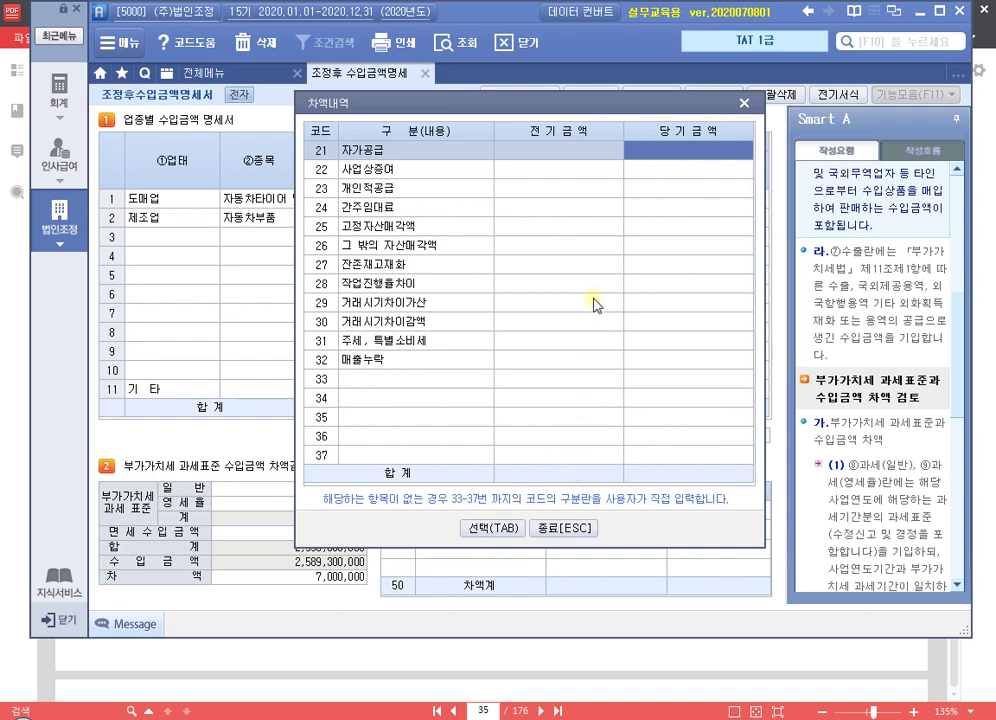
click(744, 103)
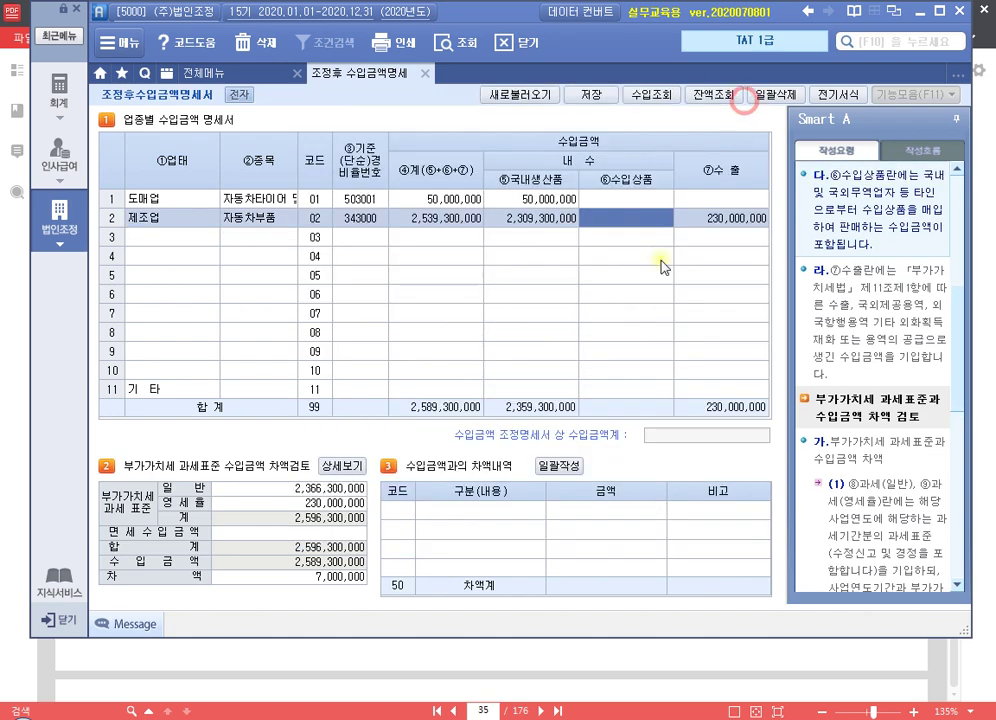
click(568, 470)
click(568, 469)
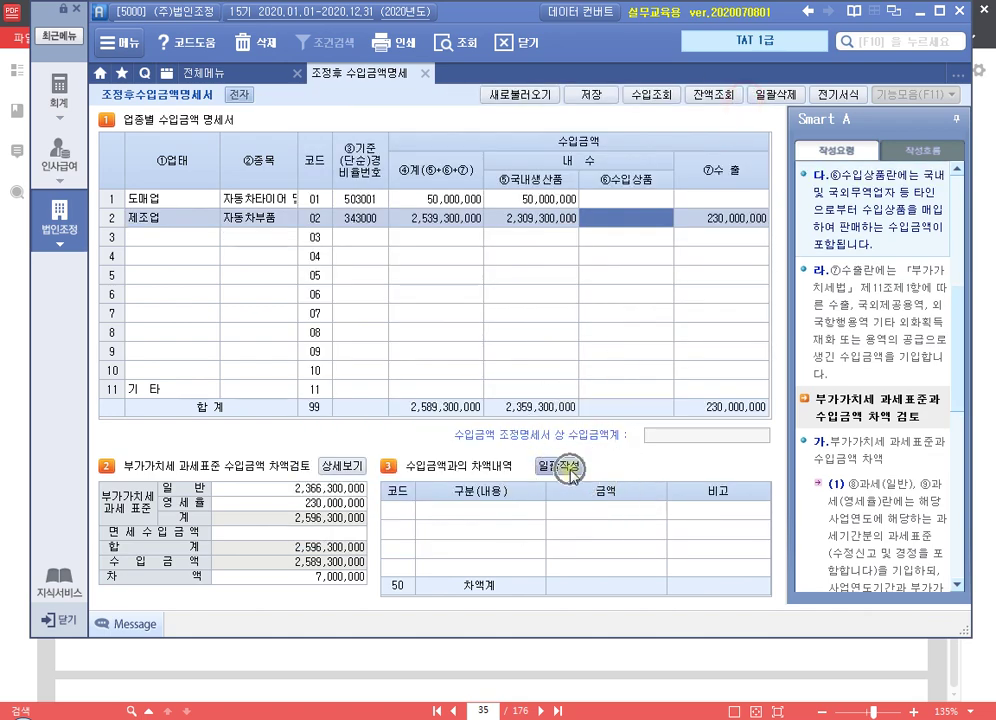
click(568, 470)
click(569, 469)
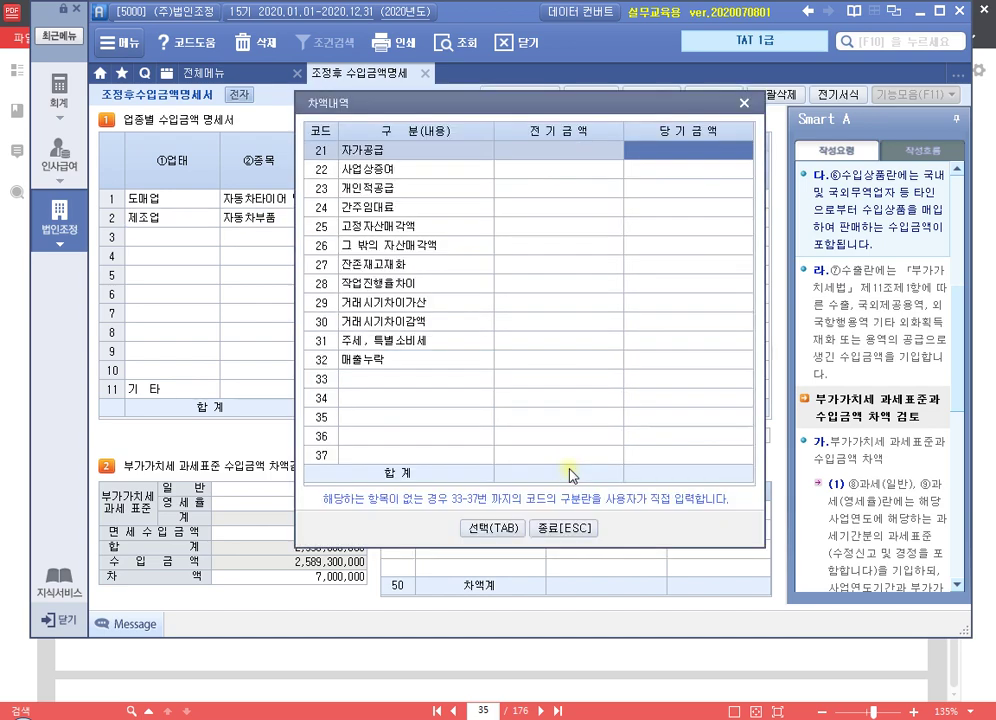
drag(547, 102, 580, 31)
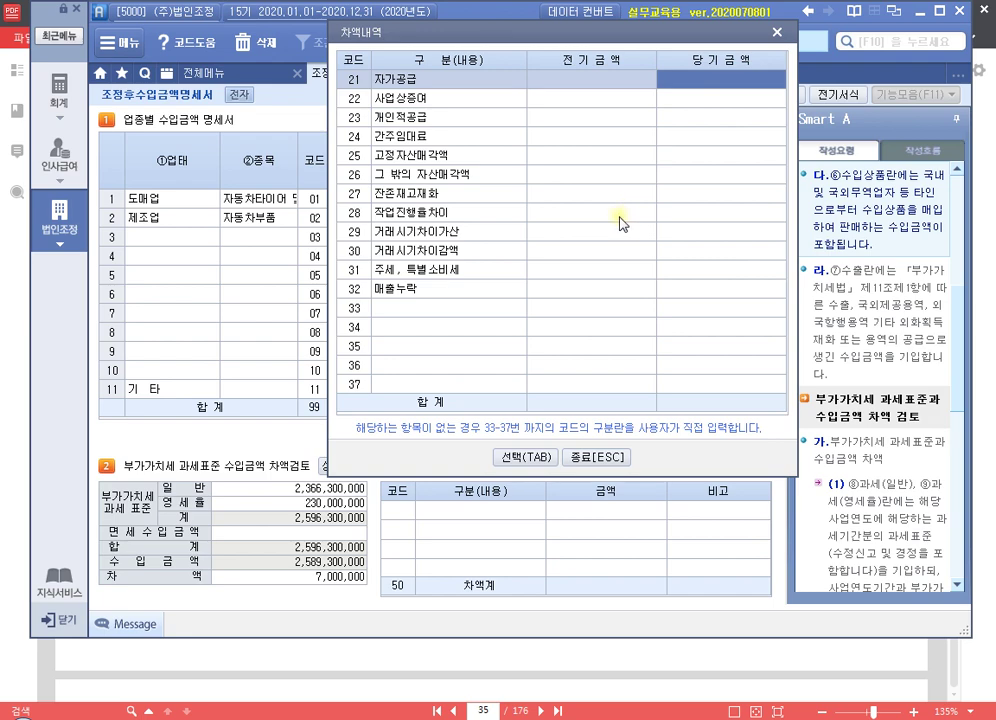
click(576, 156)
text(10)
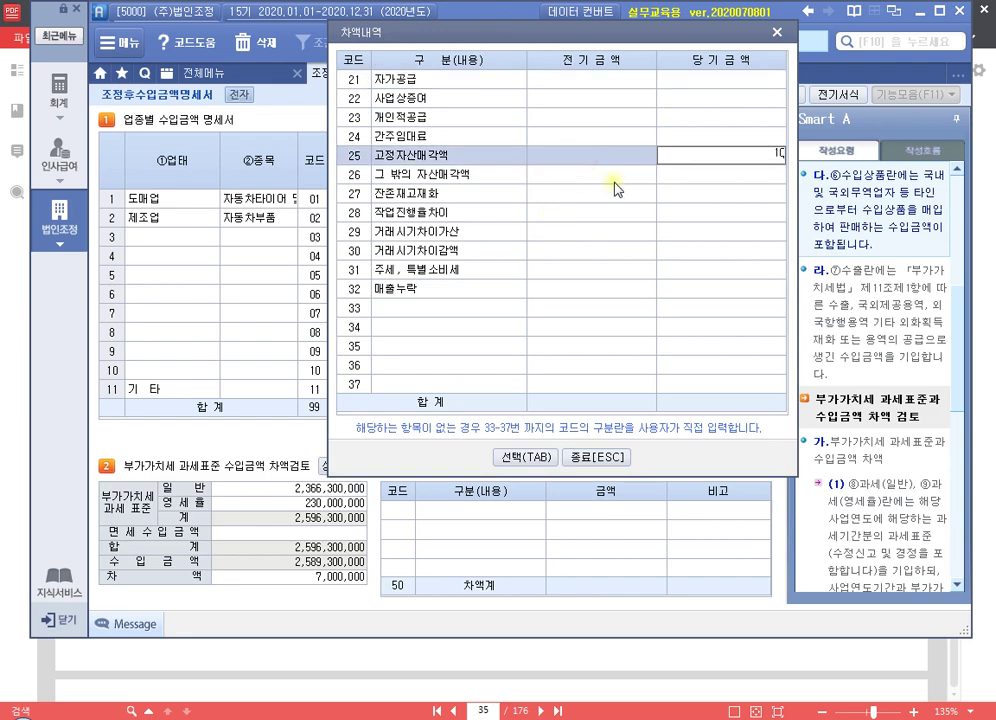
text(,000,000)
key(Return)
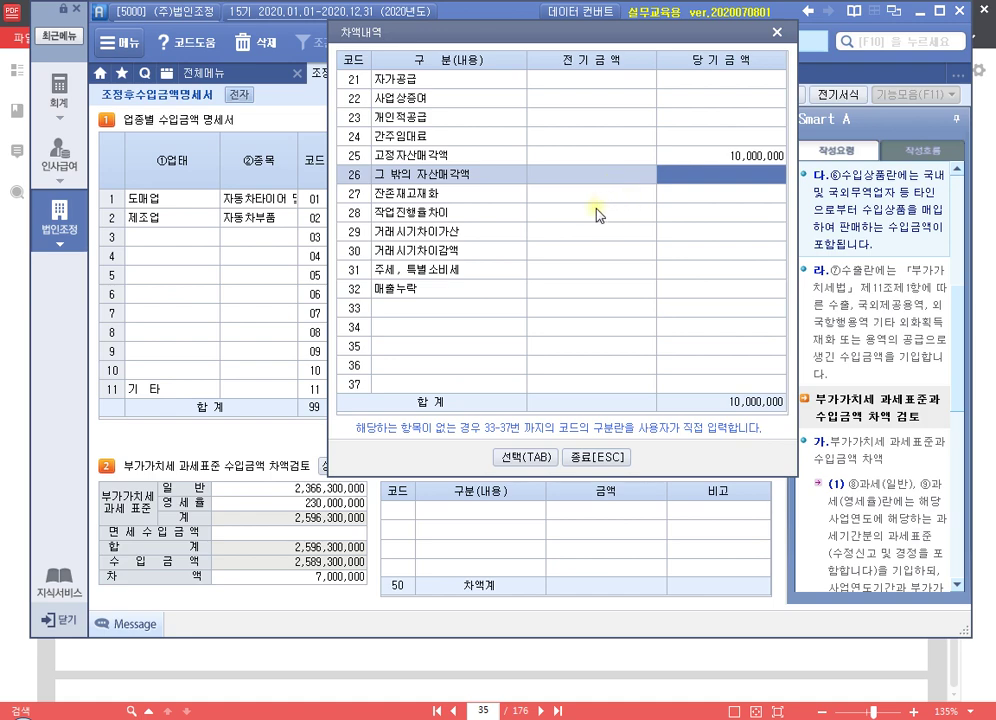
Set the 당기금액 of code 23 개인적공급 to 5,000,000
click(705, 119)
text(5,000,000)
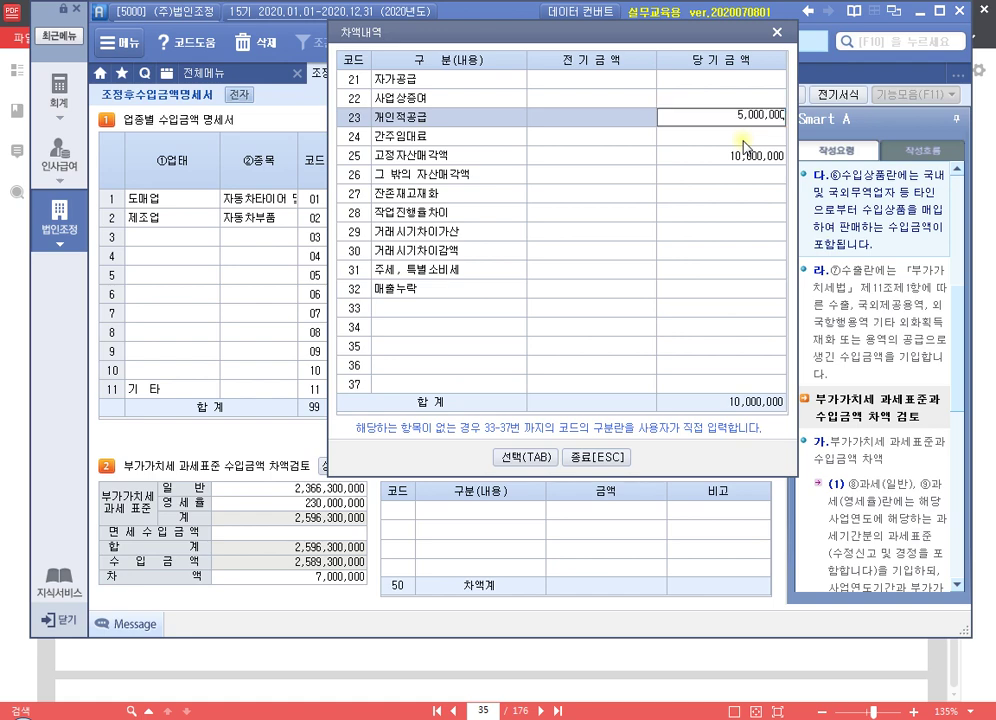
key(Return)
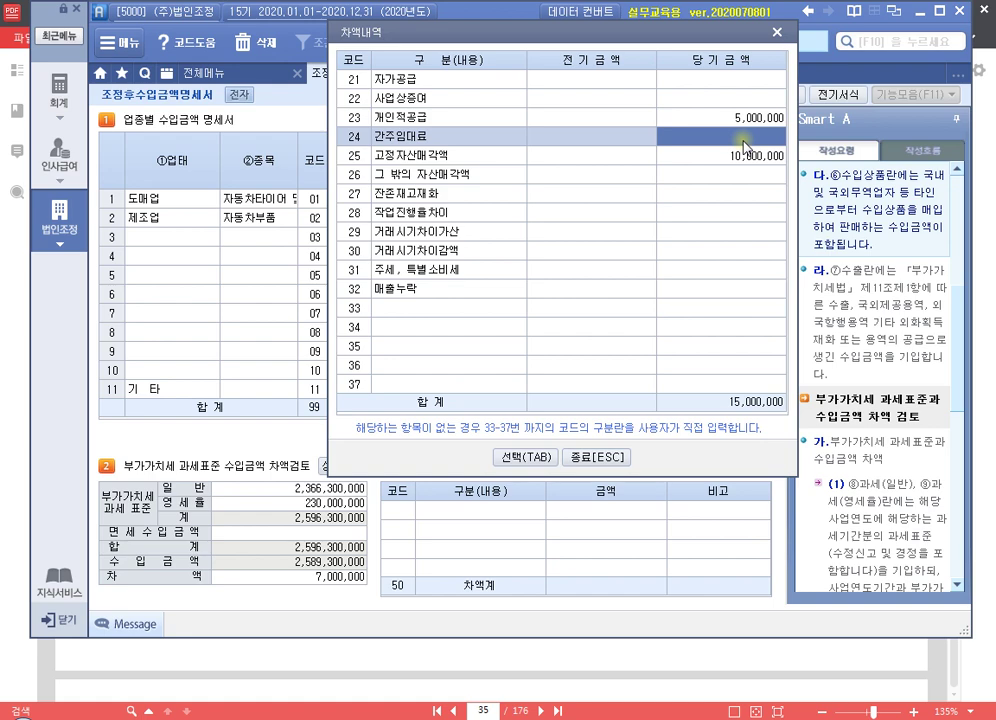
Set the 당기금액 of code 32 매출누락 to -8,000,000 and apply the entries to the 수입금액과의 차액내역 section
click(741, 289)
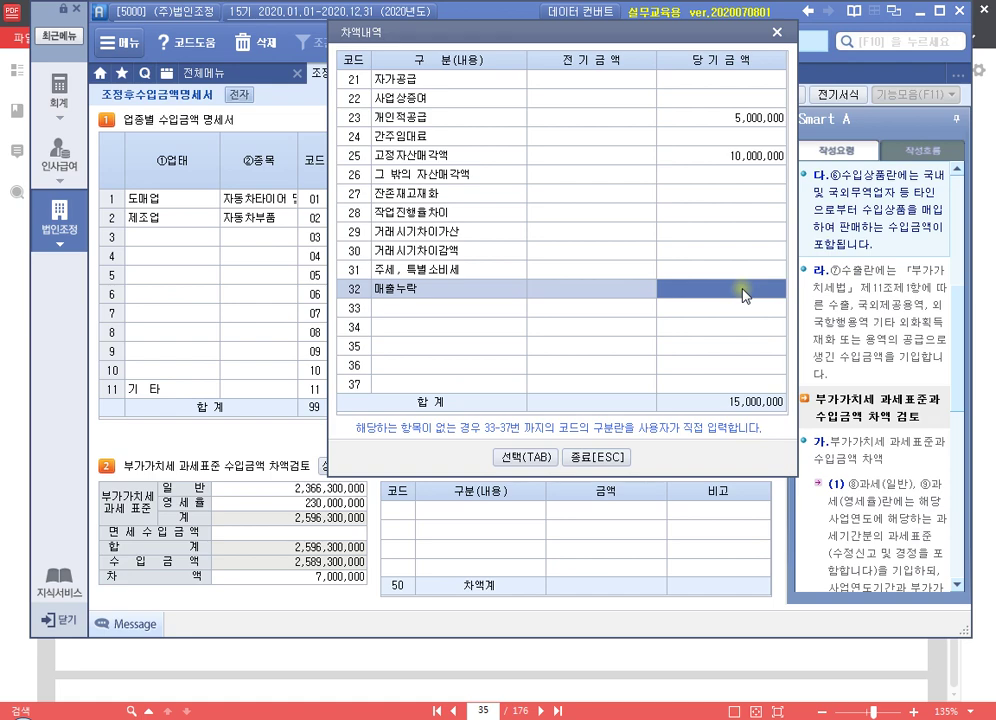
text(-80000,000)
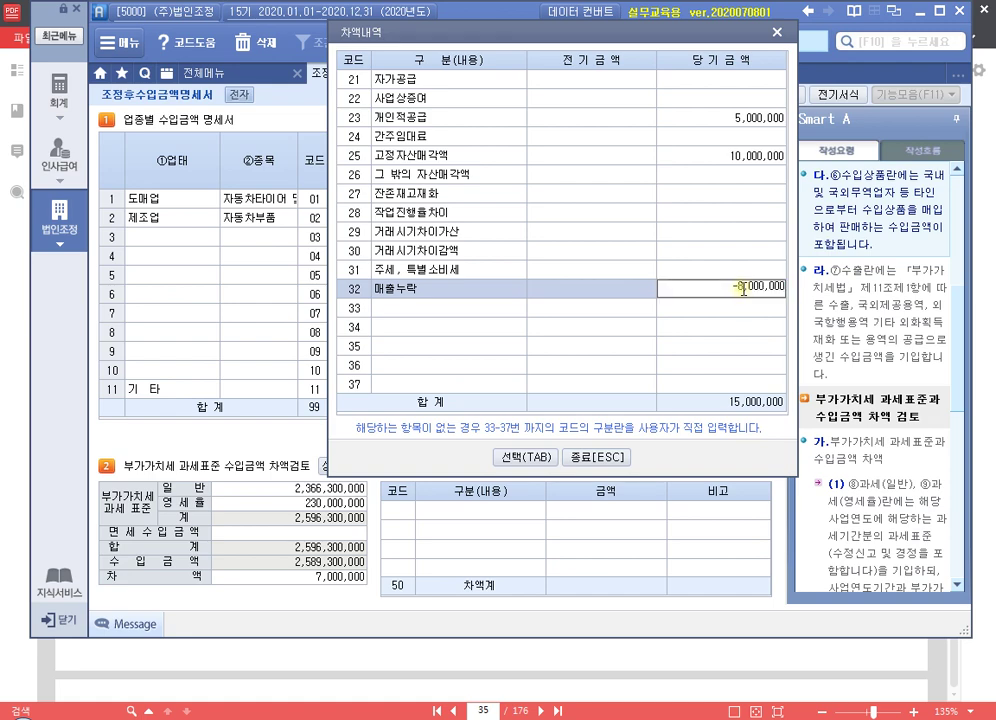
key(Return)
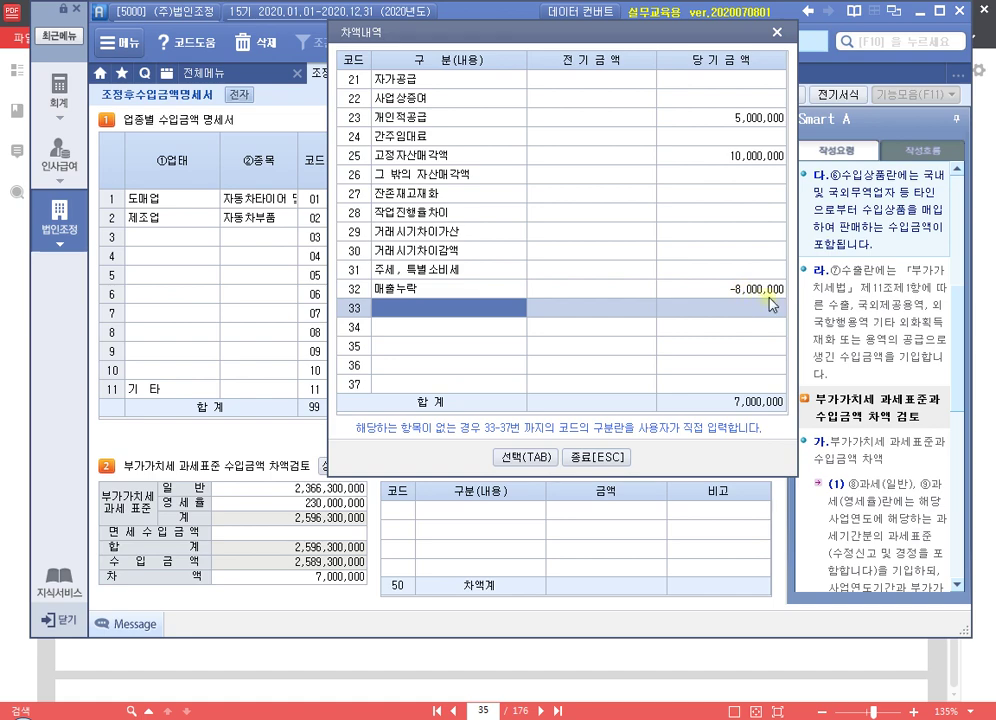
click(707, 288)
click(525, 460)
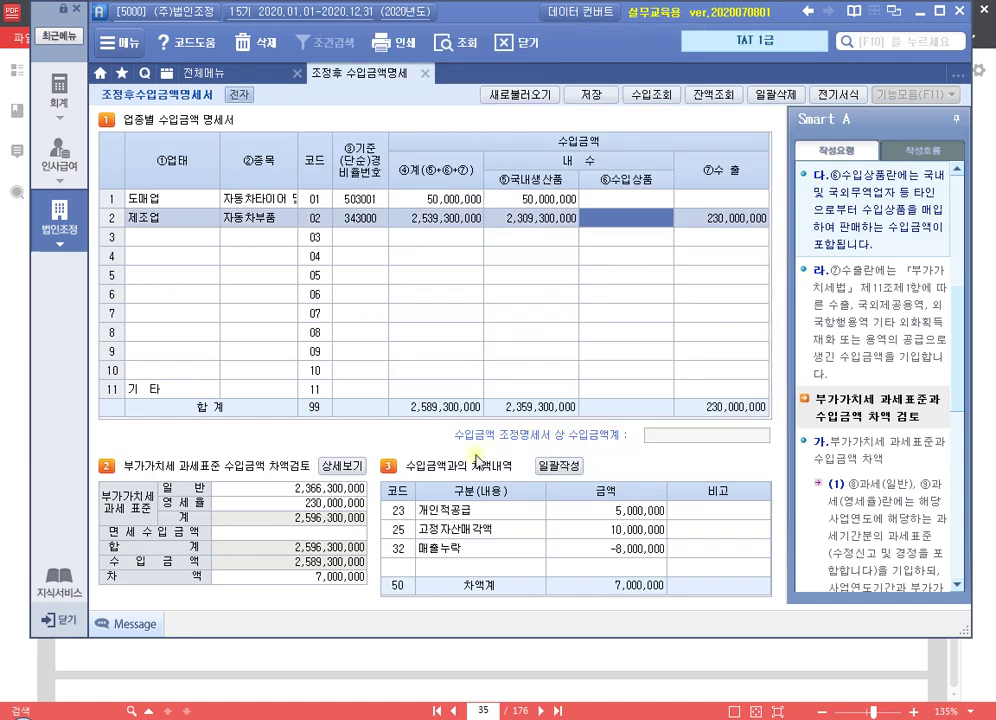
Check the 차액 of the 차액검토 section and save the 조정후수입금액명세서
click(337, 578)
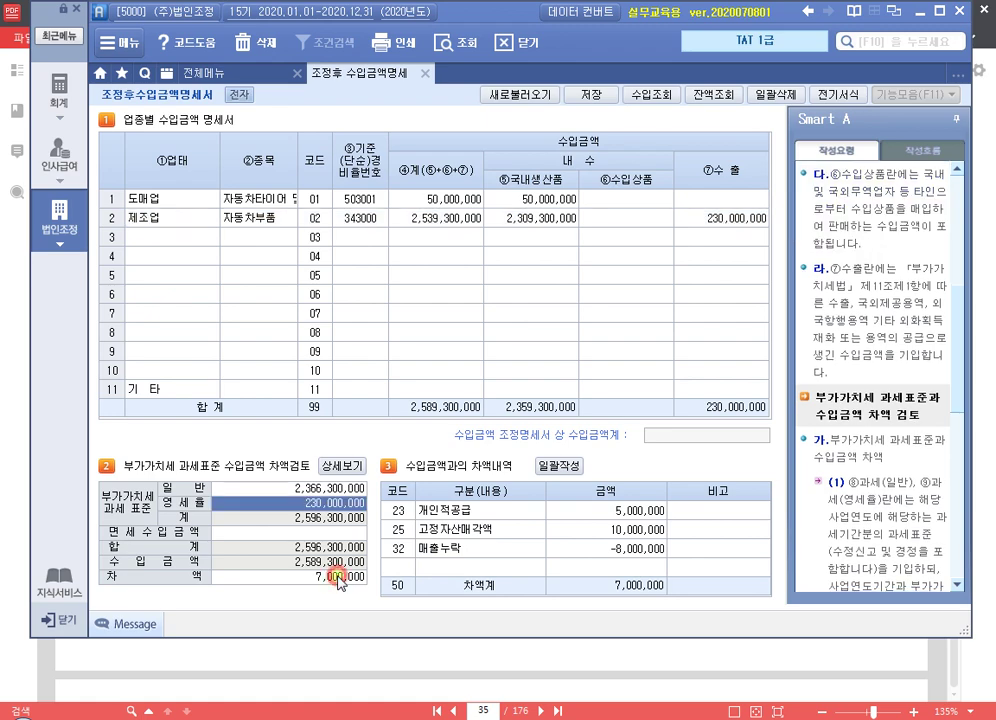
click(592, 97)
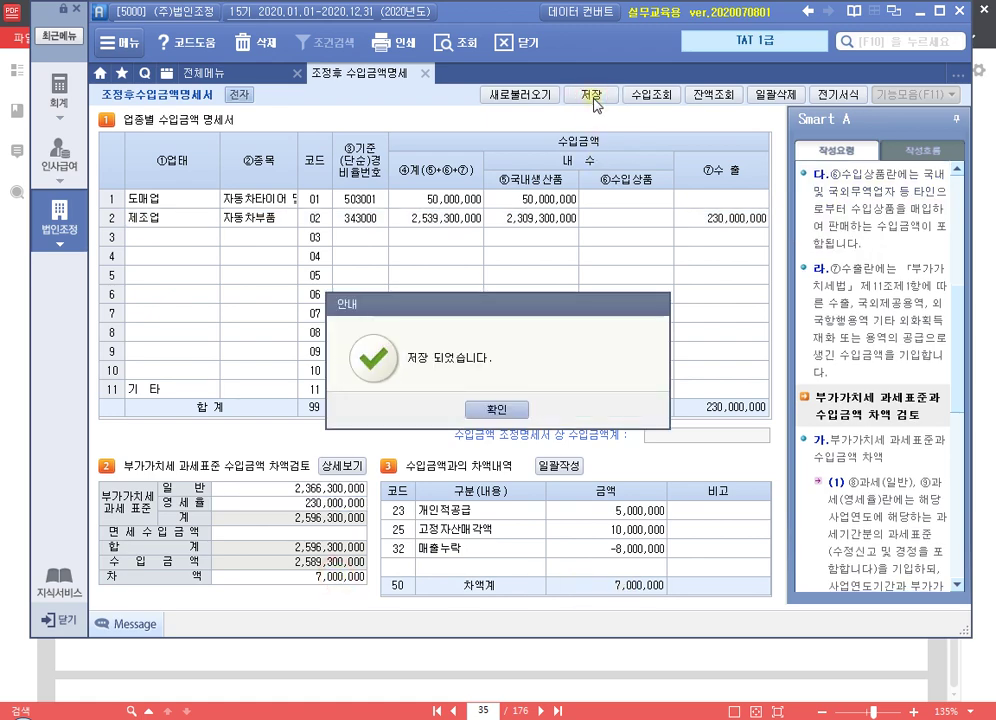
click(496, 408)
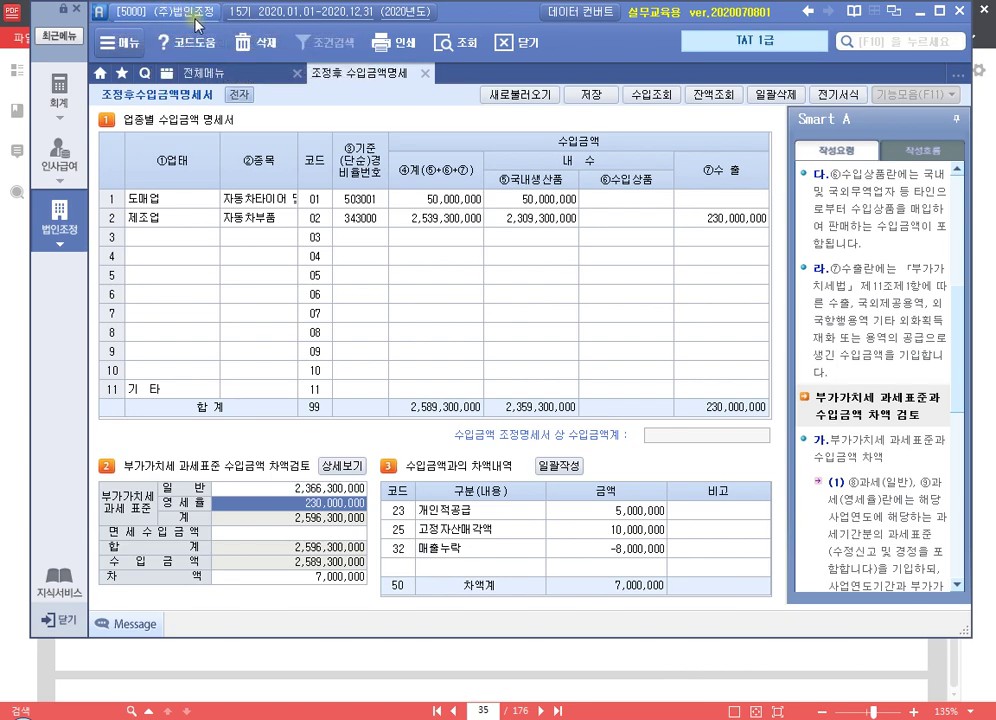
Switch to the textbook in 알PDF and examine its 수행 결과 explanation and completed 조정후수입금액명세서
click(582, 688)
scroll(580, 650, down, 8)
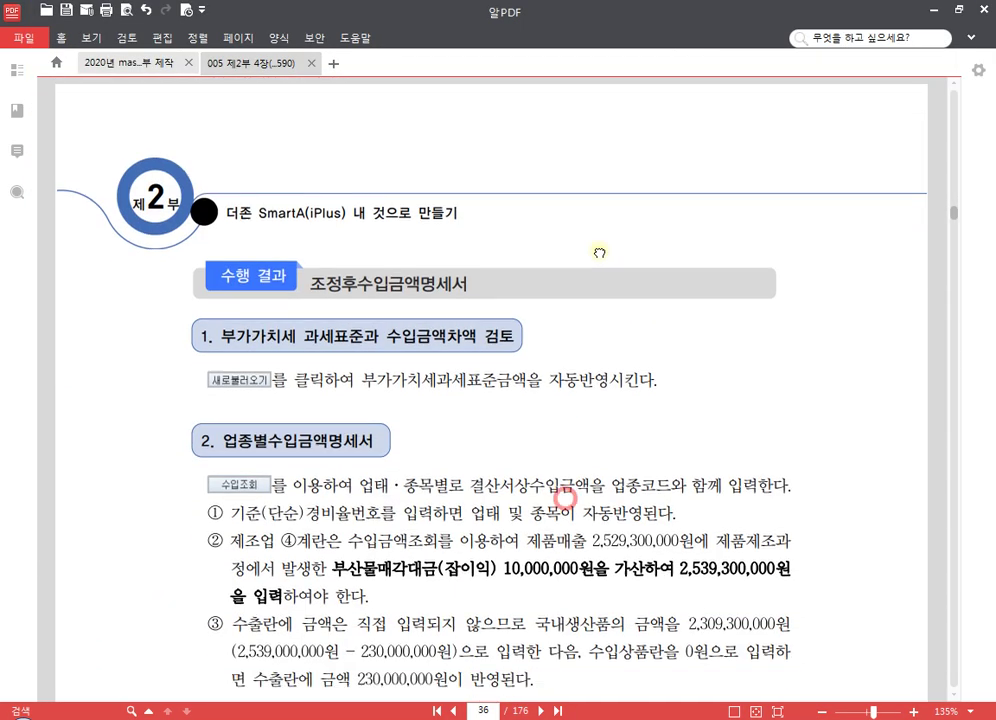
scroll(625, 236, down, 10)
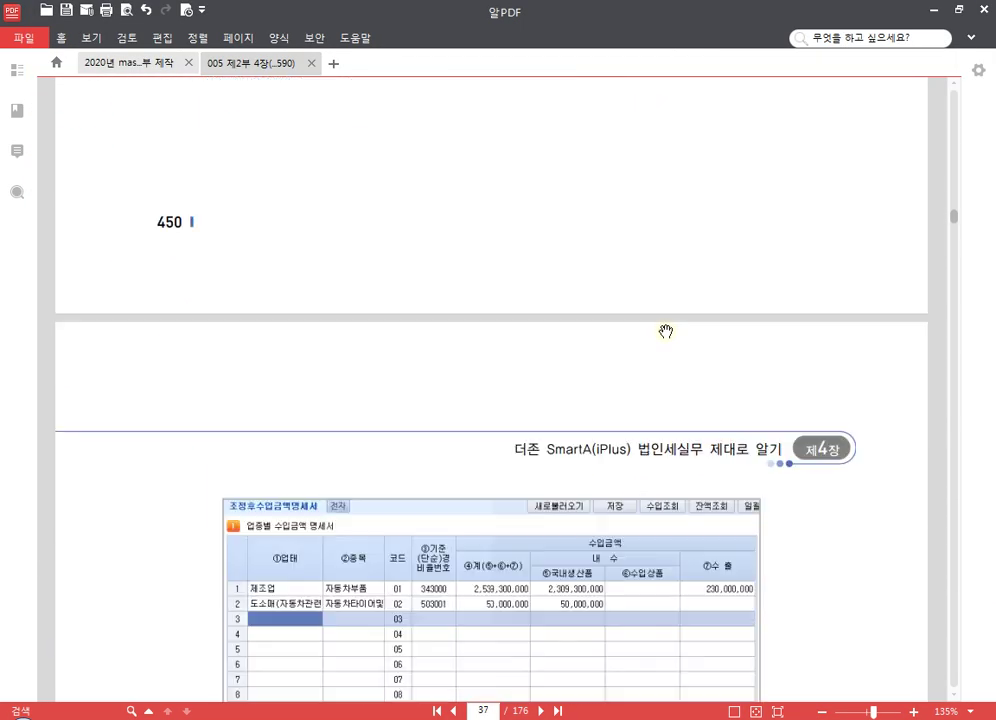
scroll(650, 340, down, 5)
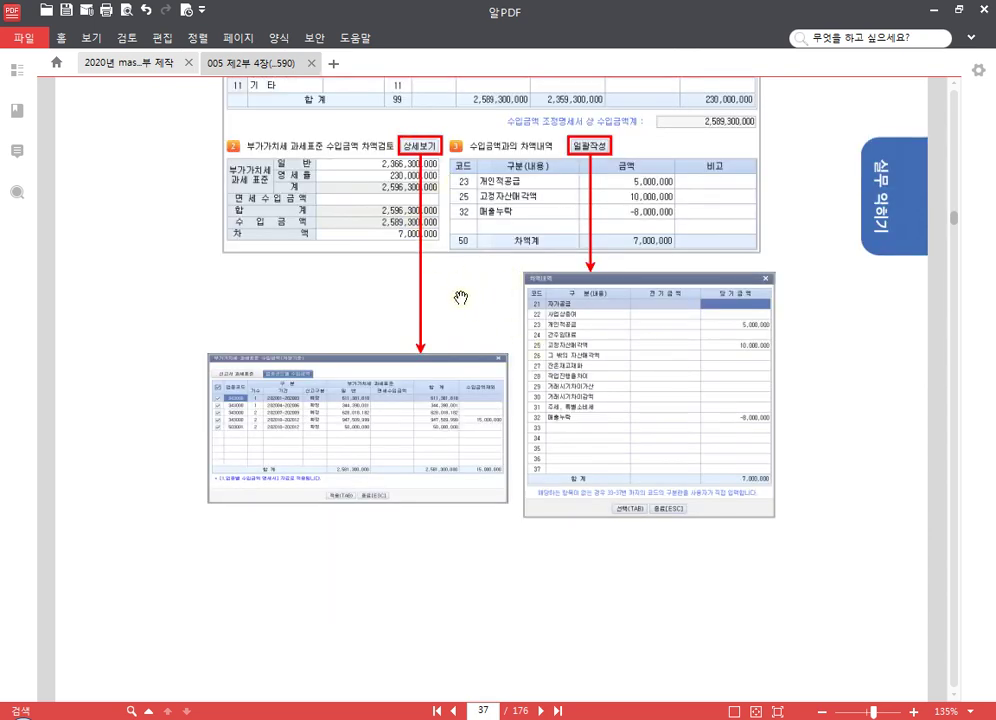
scroll(460, 290, down, 1)
scroll(280, 300, down, 1)
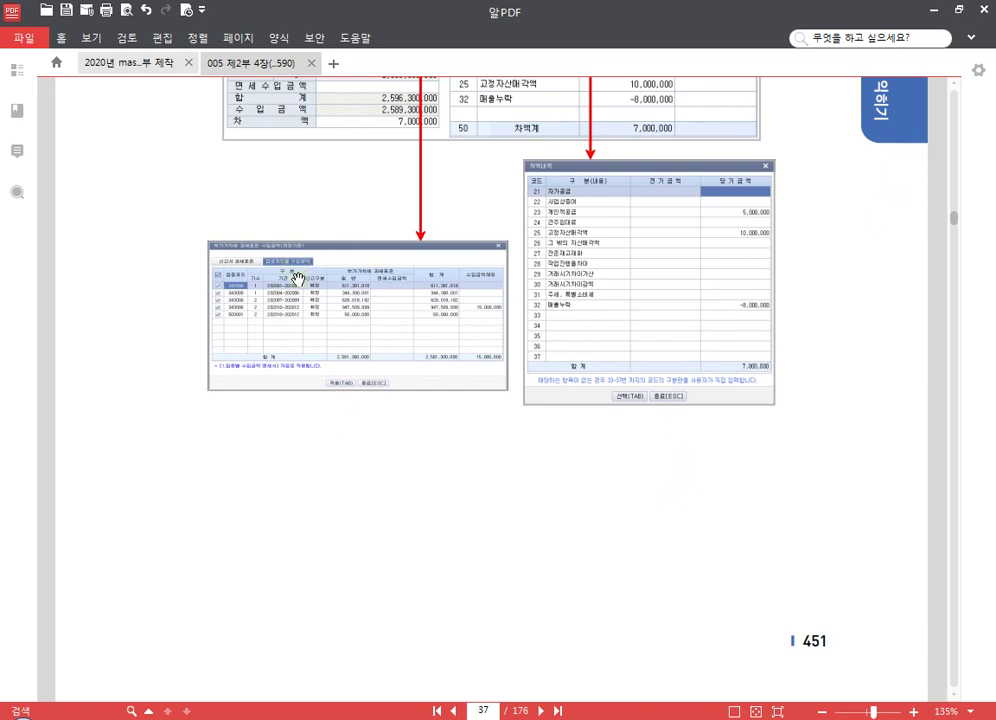
scroll(345, 196, up, 2)
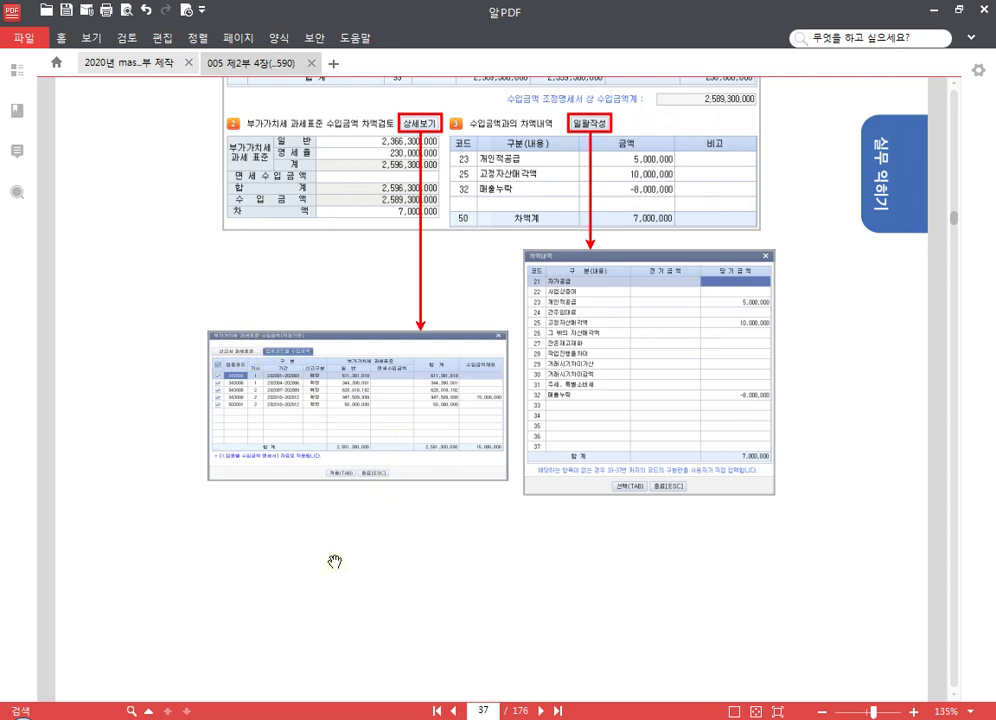
Switch to Smart A, review the 업종코드별 수입금액 and 신고서 과세표준 details of 차액검토, and close the 조정후수입금액명세서, answering 예 to the rewrite question
key(alt+Tab)
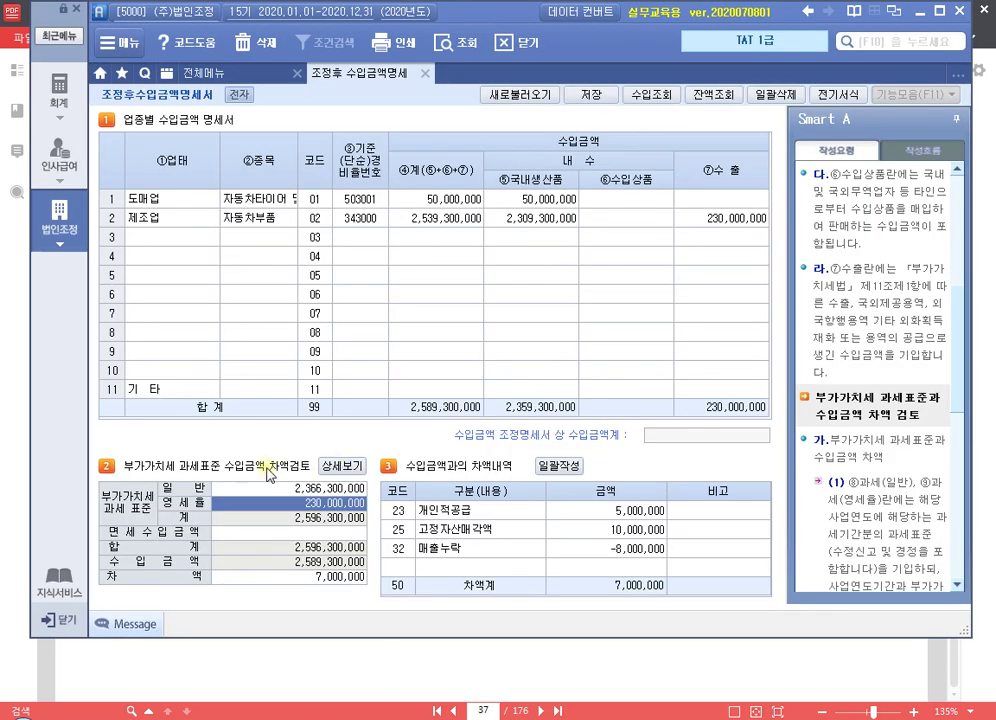
click(343, 466)
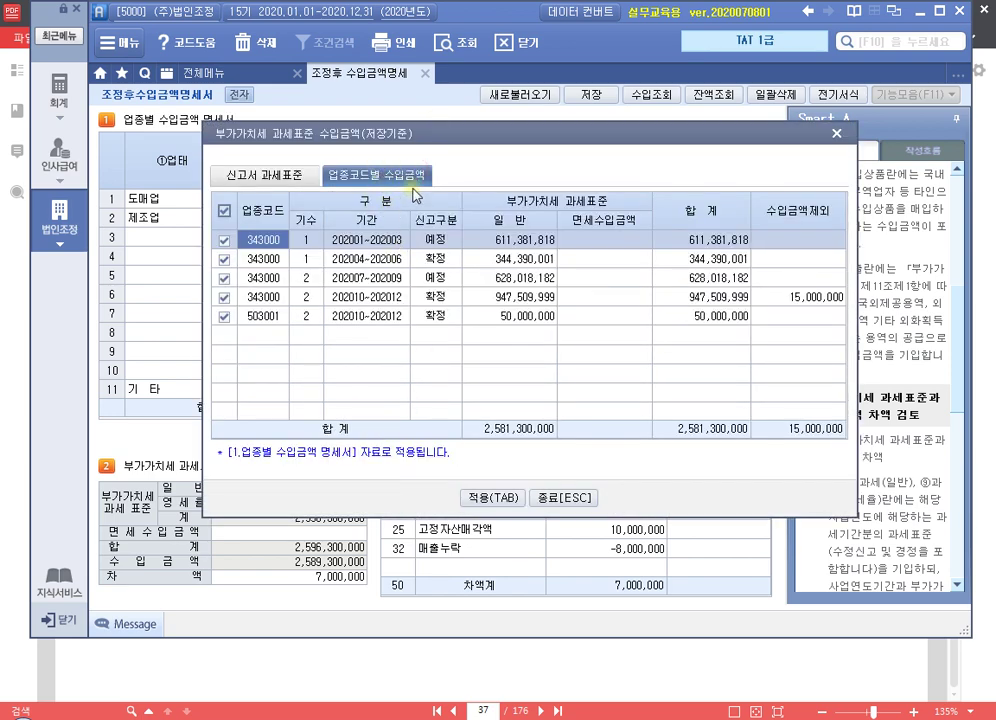
drag(428, 138, 623, 113)
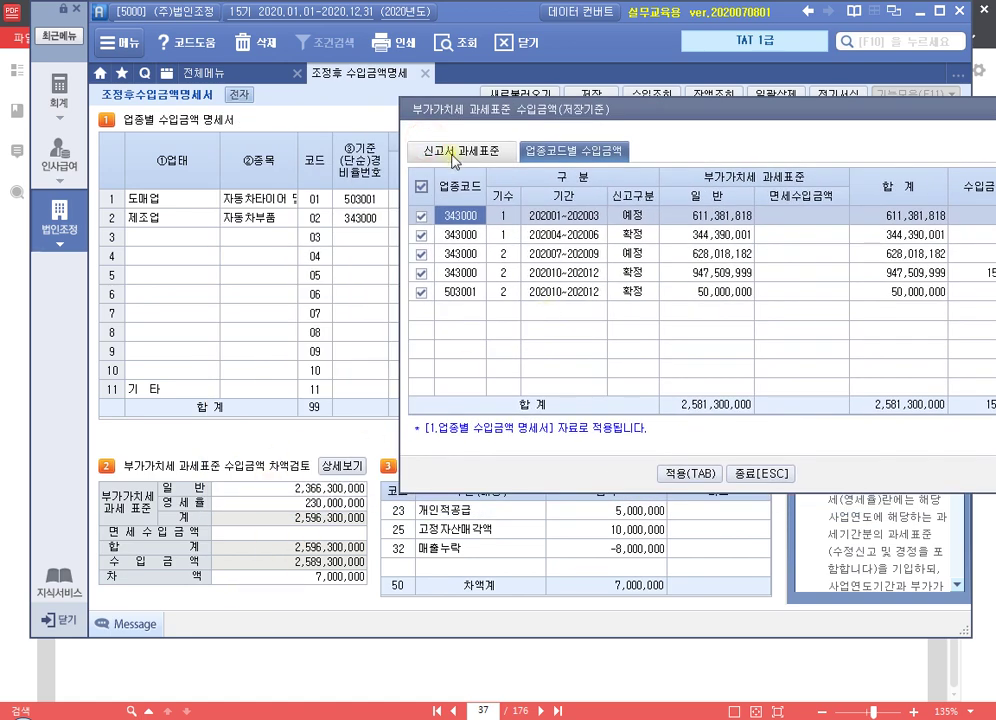
click(457, 151)
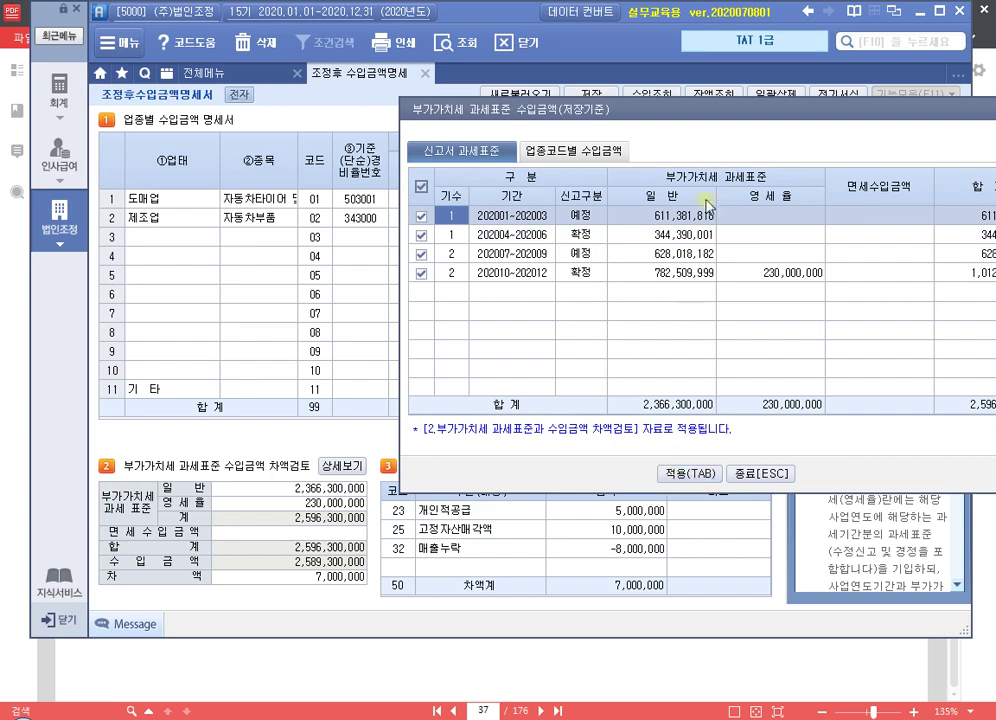
drag(710, 111, 560, 88)
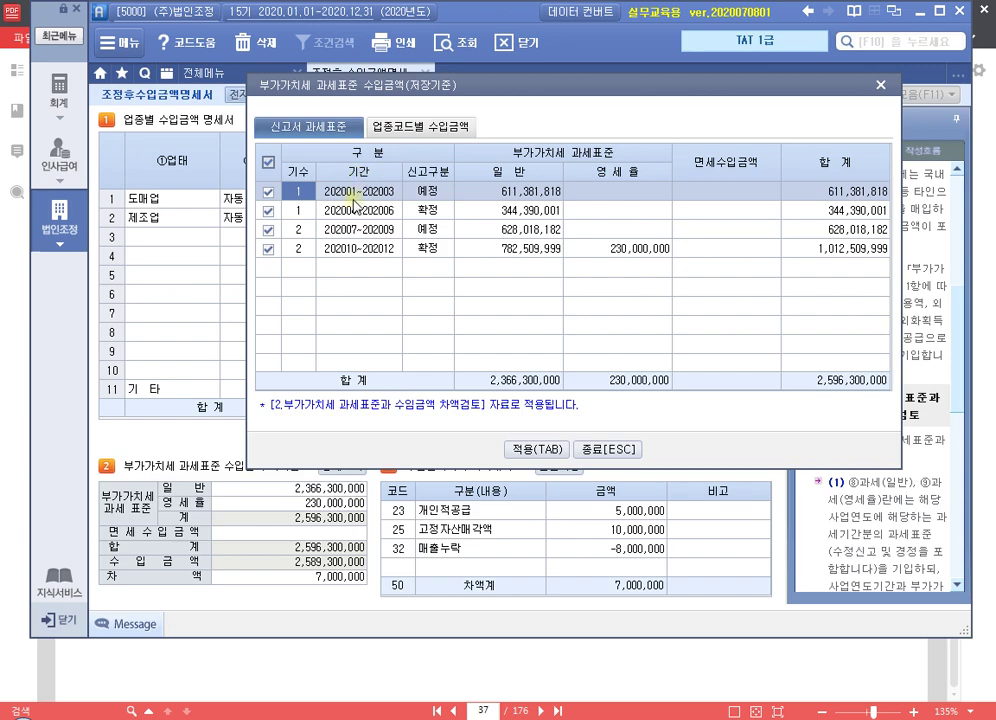
click(611, 450)
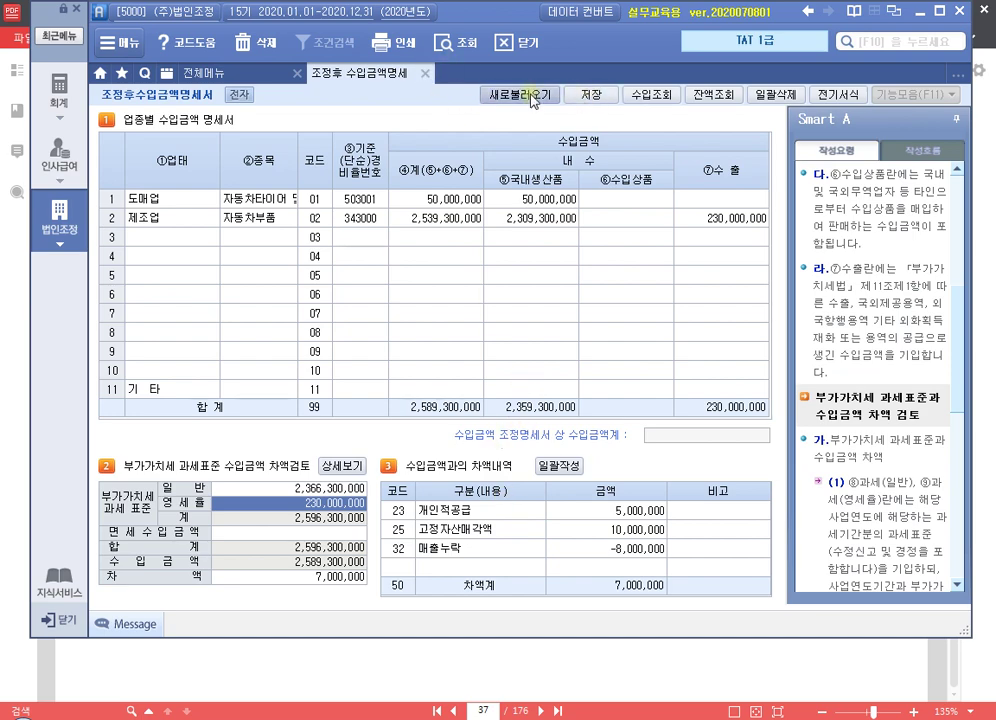
click(428, 74)
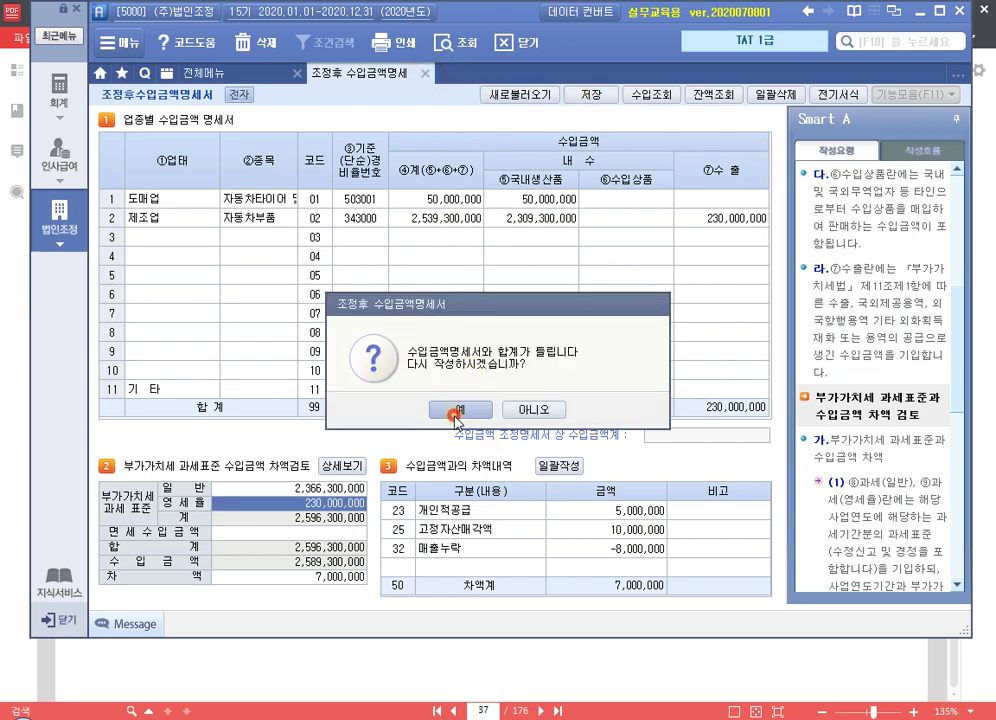
click(461, 410)
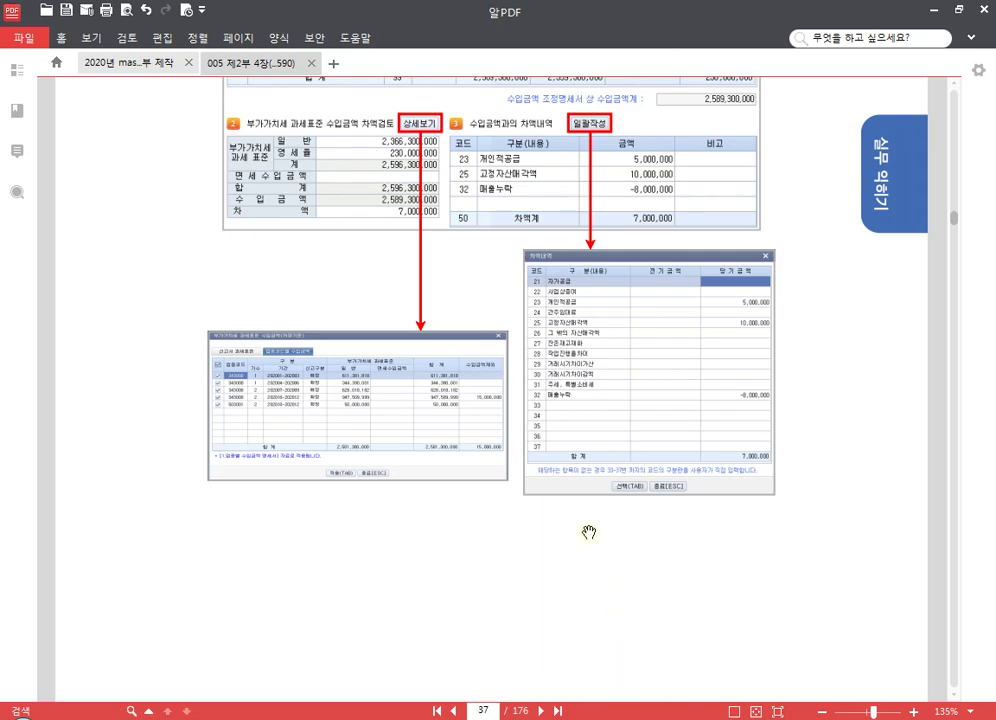
Switch to the textbook in 알PDF and examine section 04 수입배당금액명세서, including its 익금불산입 rate tables and 실무수행프로세스
scroll(567, 373, down, 10)
scroll(557, 371, up, 3)
scroll(557, 371, down, 2)
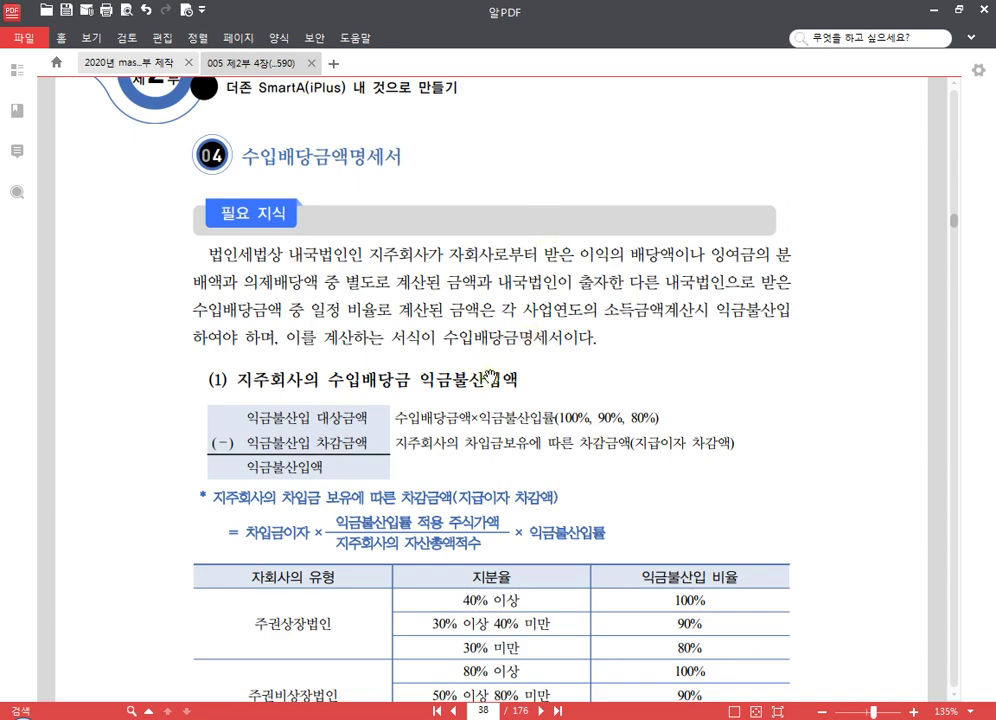
scroll(489, 370, down, 3)
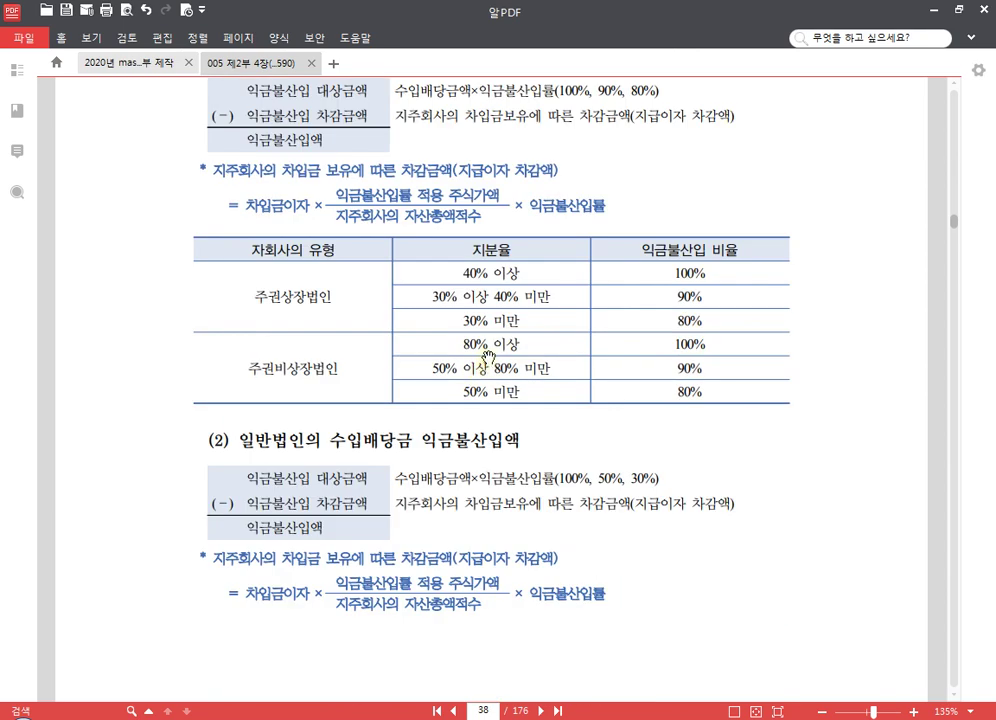
scroll(489, 357, down, 2)
scroll(498, 471, down, 6)
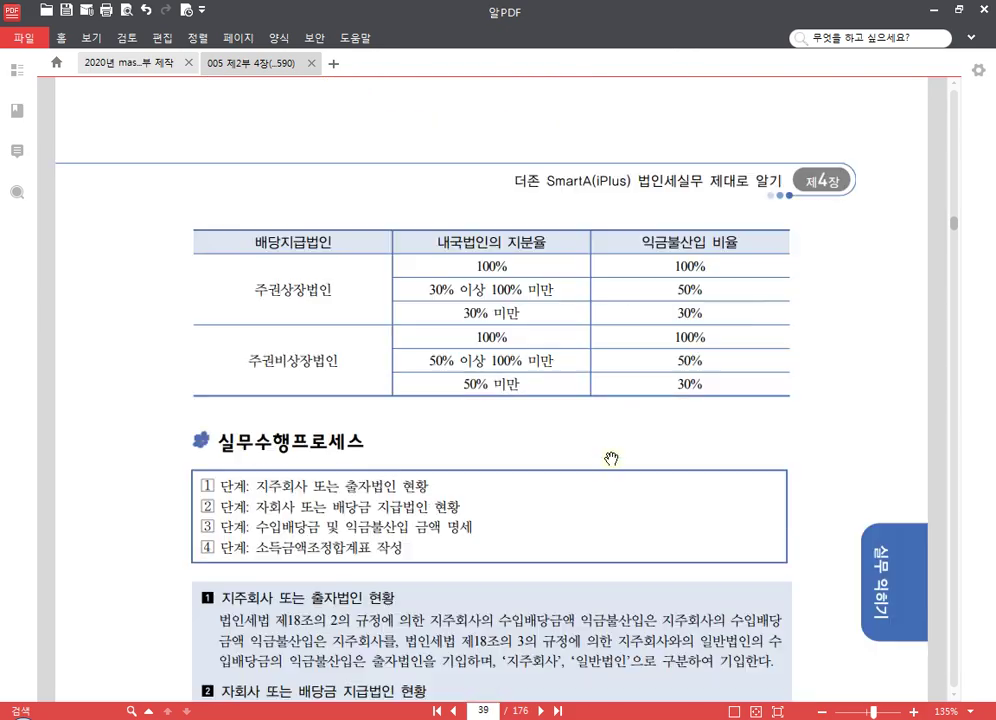
scroll(611, 459, down, 9)
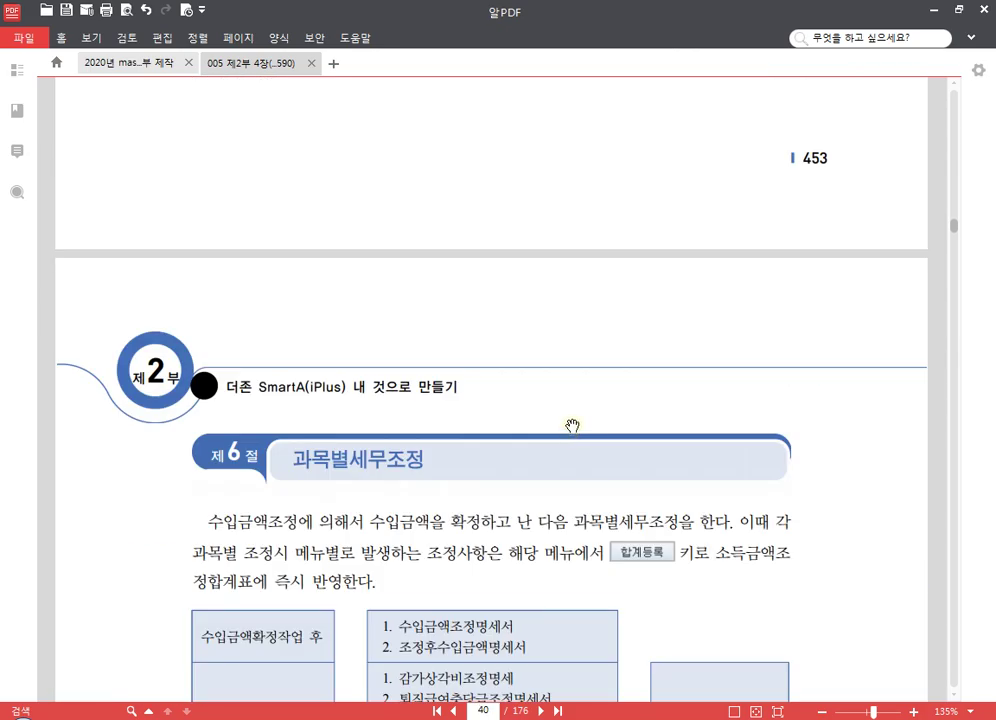
scroll(572, 426, up, 5)
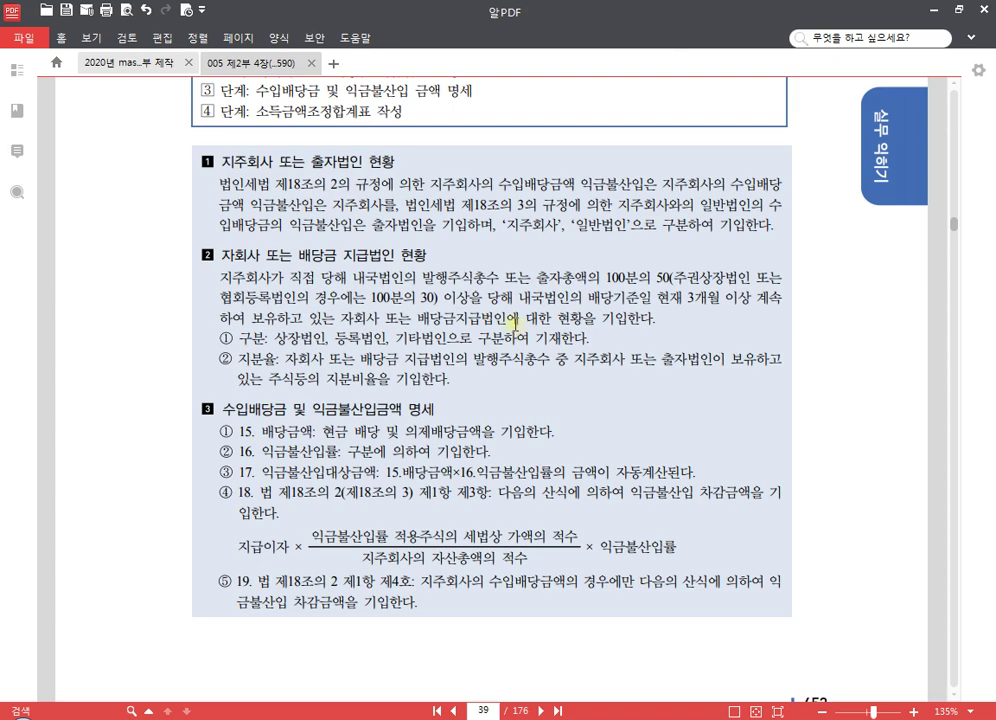
Examine the 제6절 과목별세무조정 overview and browse the 감가상각비조정 pages up to the 퇴직급여충당금 section
scroll(483, 356, down, 5)
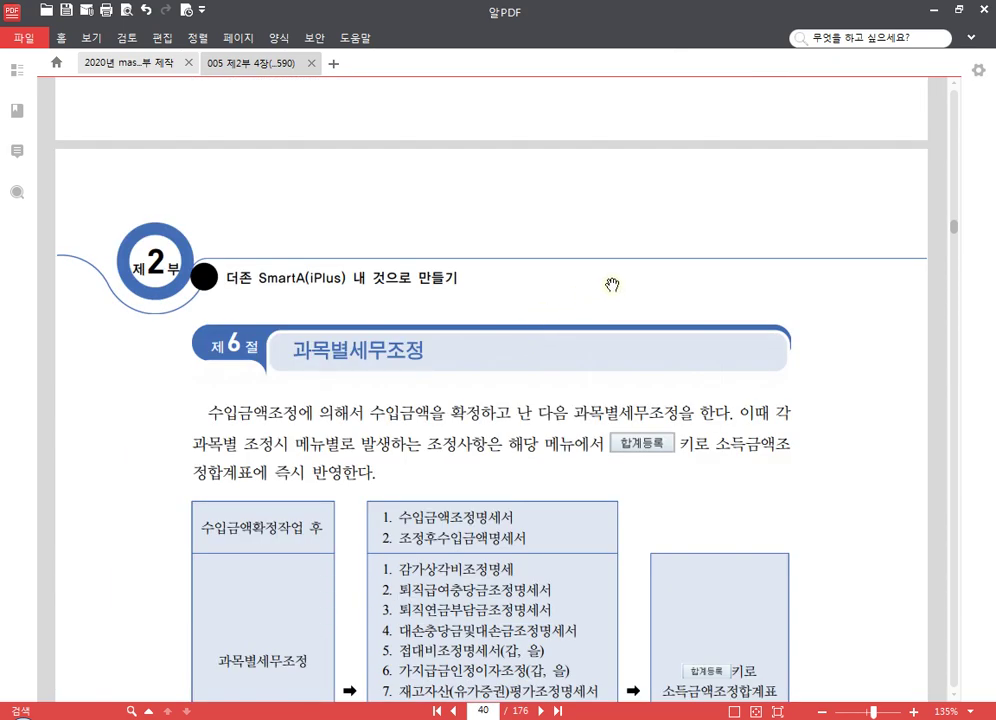
scroll(570, 275, down, 1)
scroll(575, 286, down, 2)
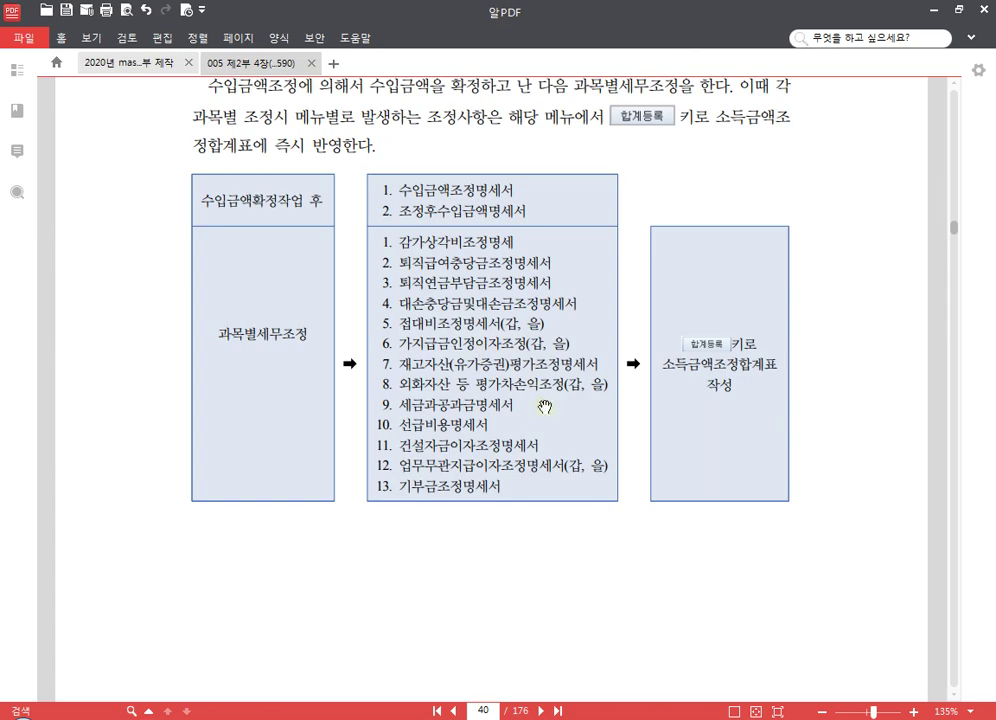
scroll(516, 407, down, 3)
scroll(552, 387, down, 20)
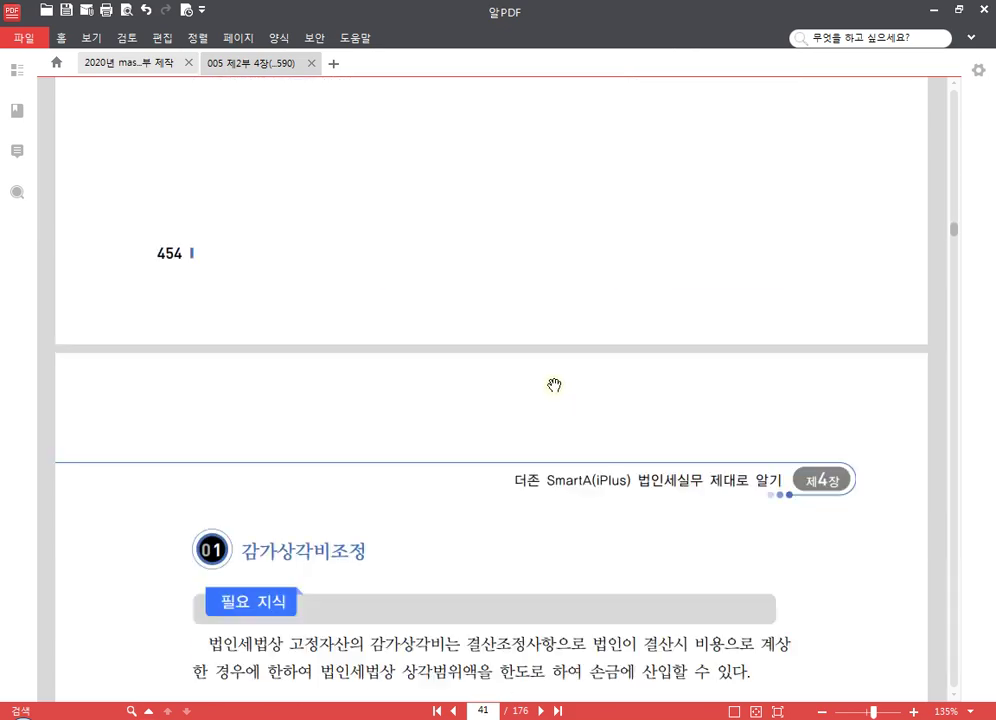
scroll(563, 332, down, 20)
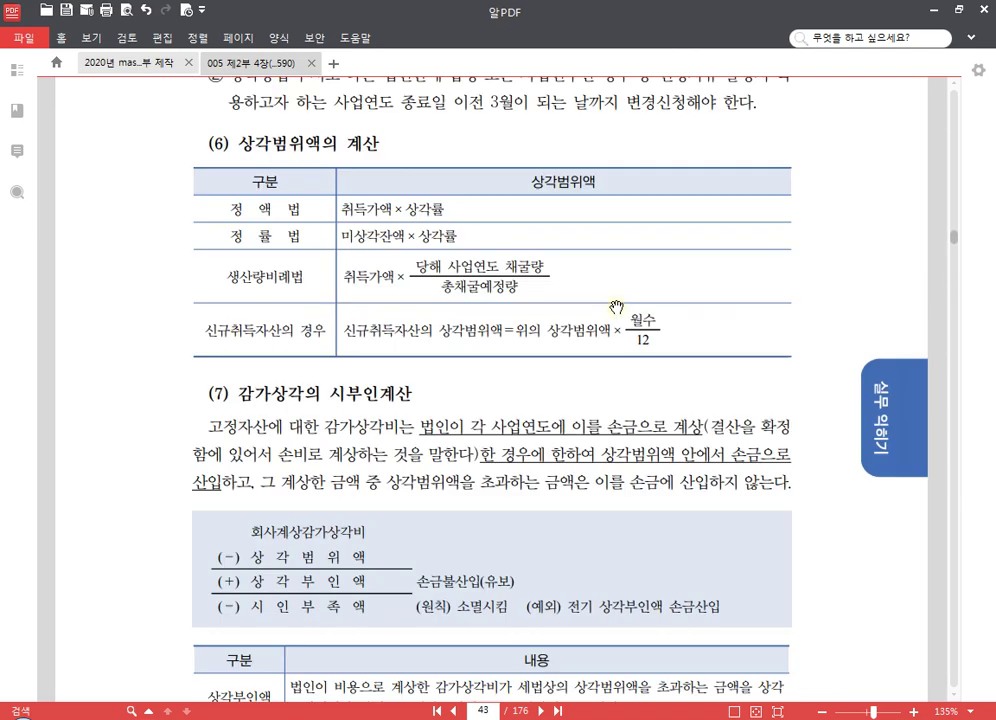
scroll(620, 302, down, 20)
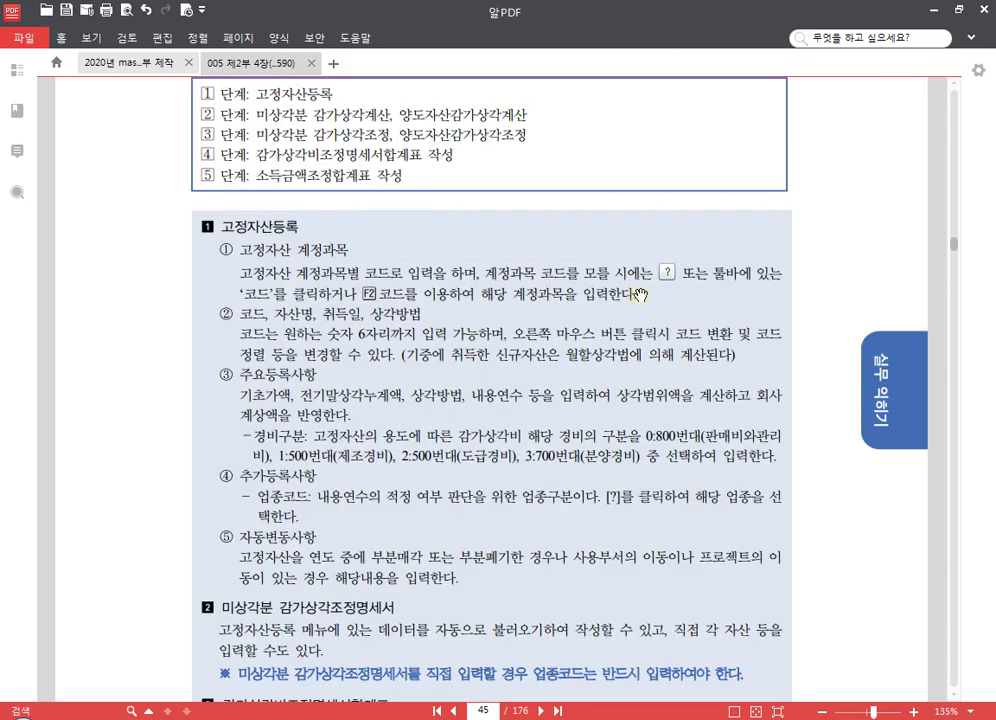
scroll(648, 298, down, 20)
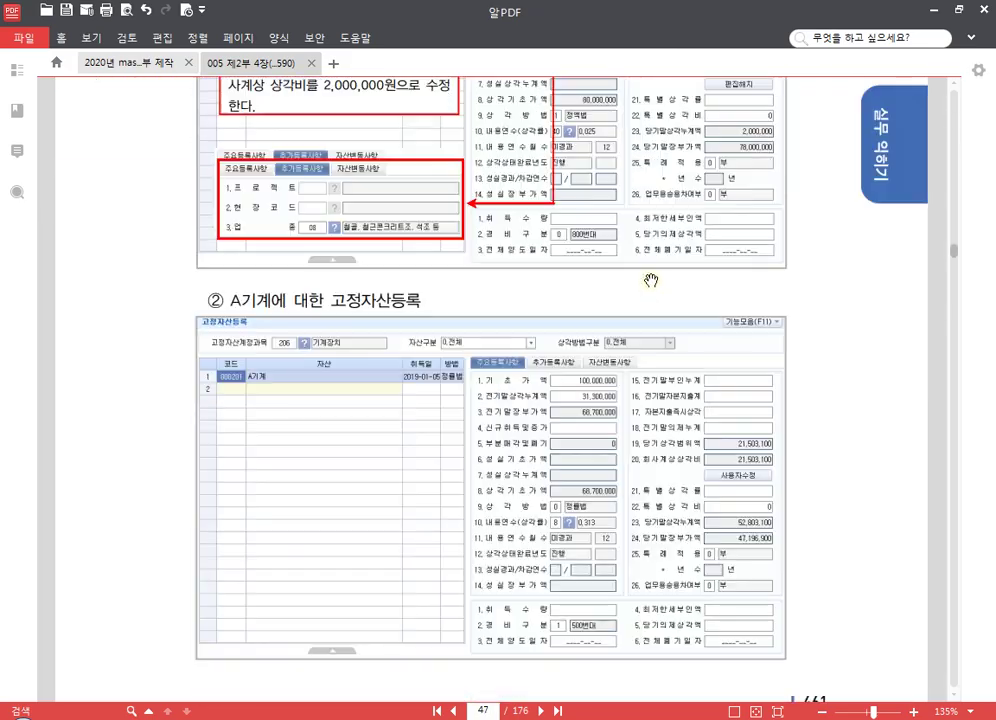
scroll(600, 319, down, 20)
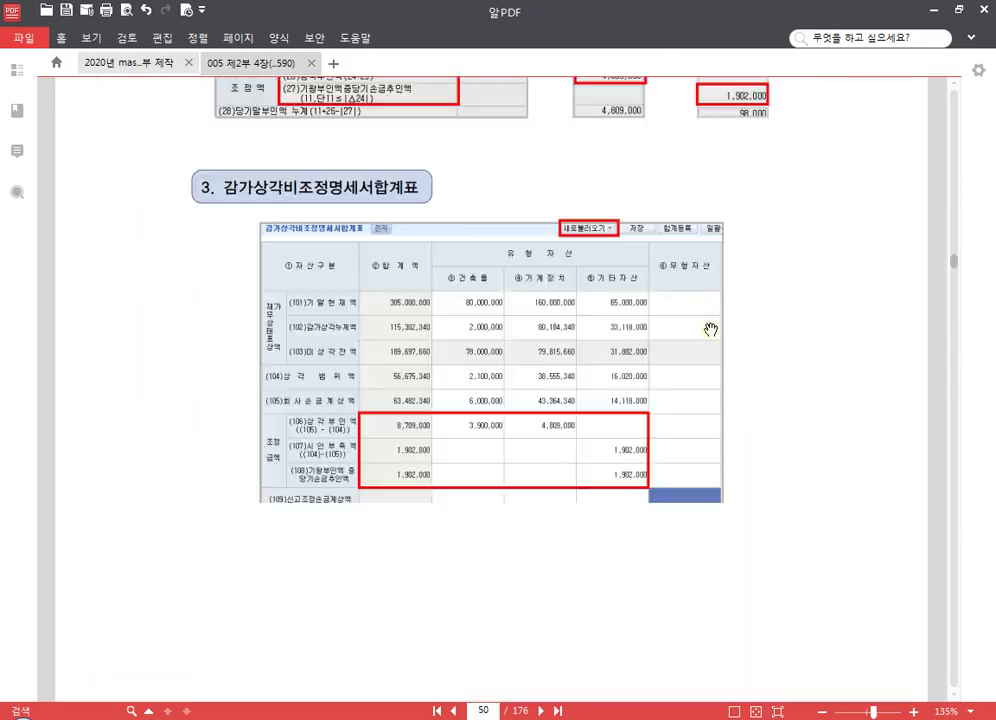
scroll(683, 332, down, 10)
scroll(686, 338, up, 5)
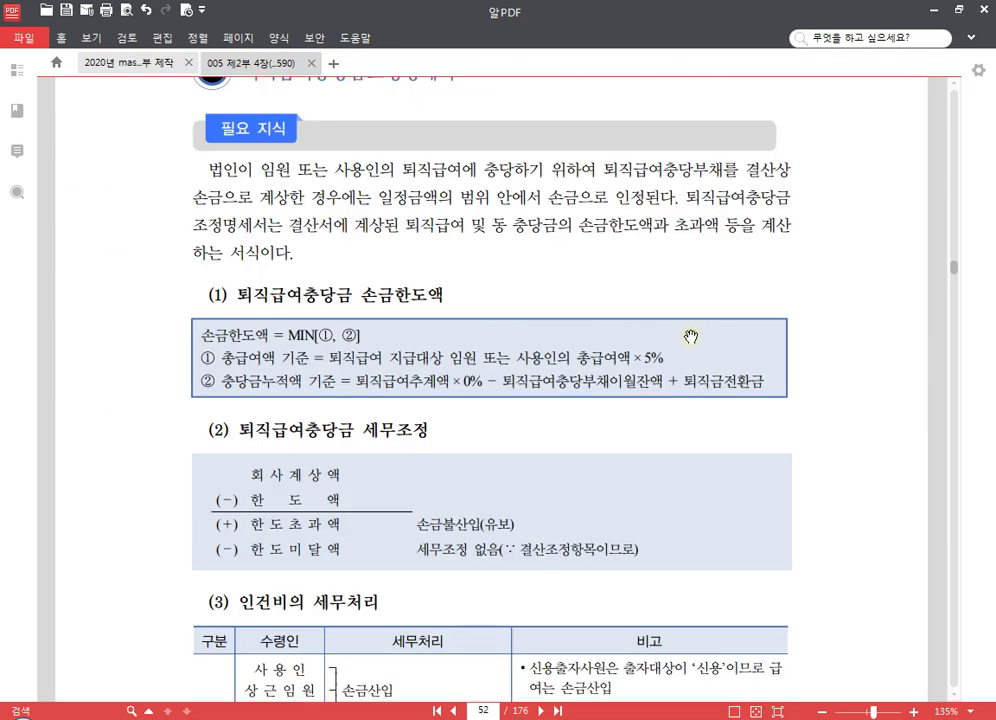